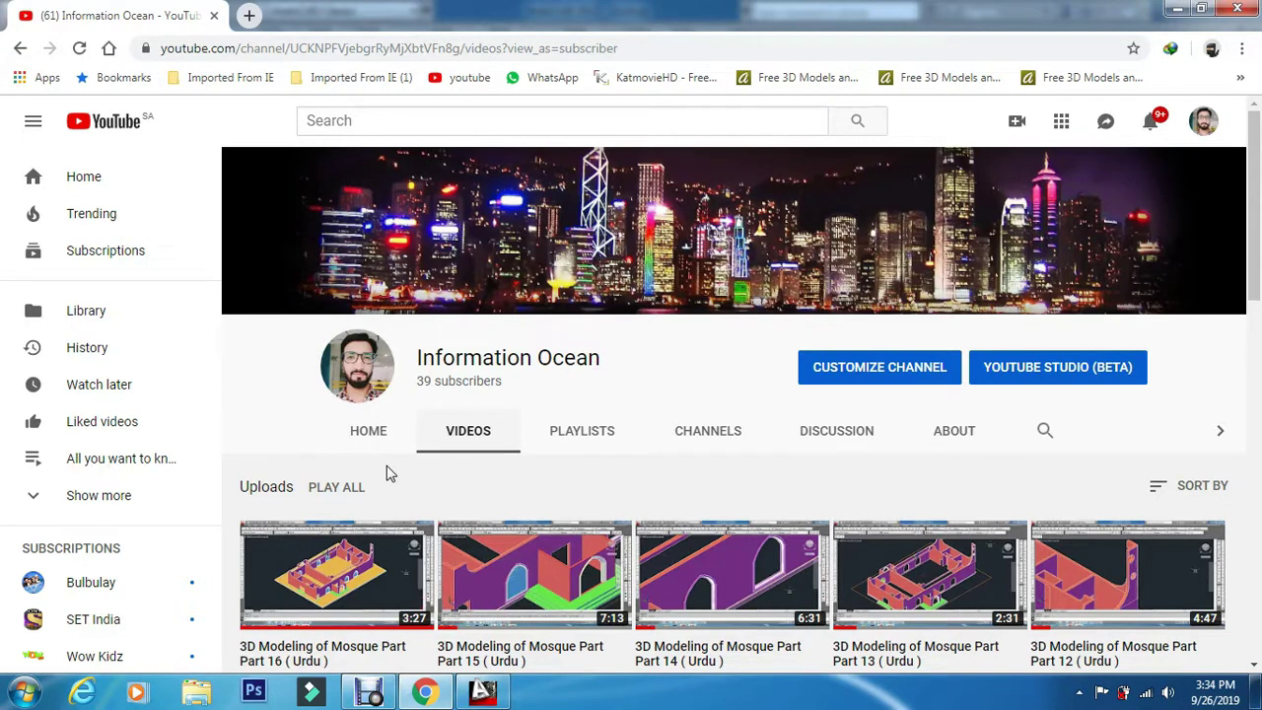
Switch to AutoCAD and display the mosque model as a wireframe in the front view
{"action": "left_click", "coordinate": [479, 695]}
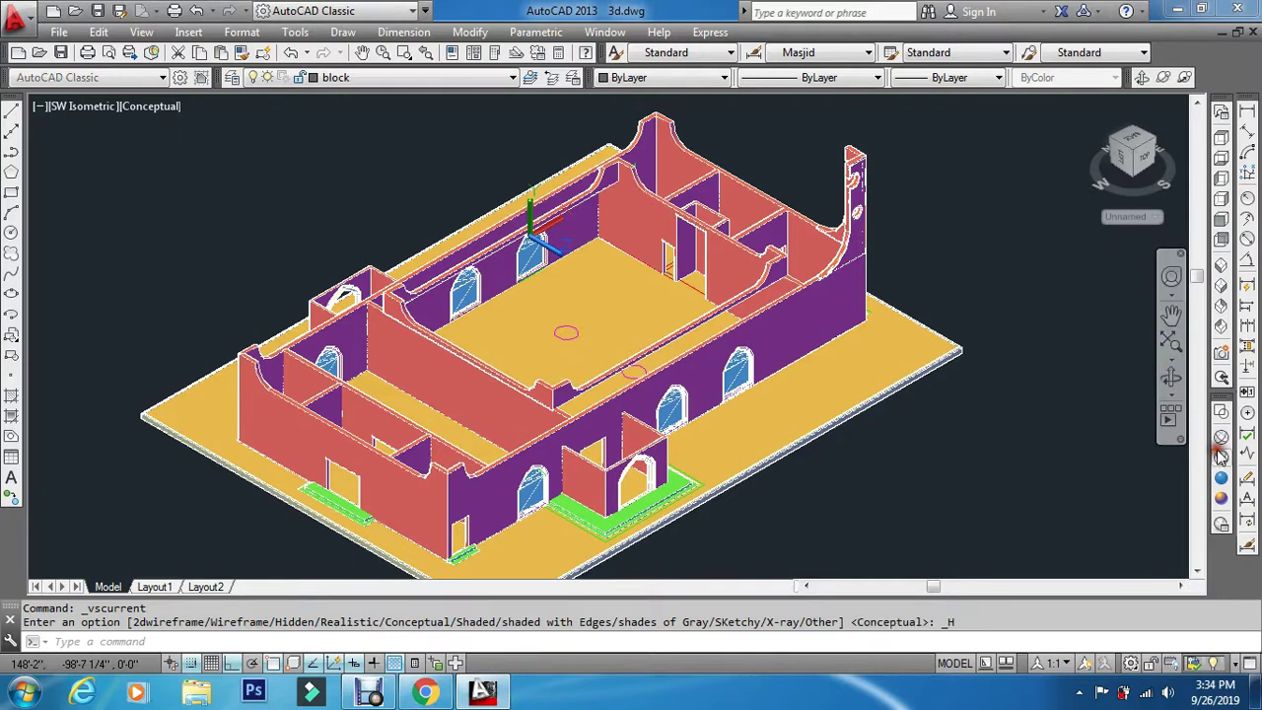
{"action": "left_click", "coordinate": [1221, 437]}
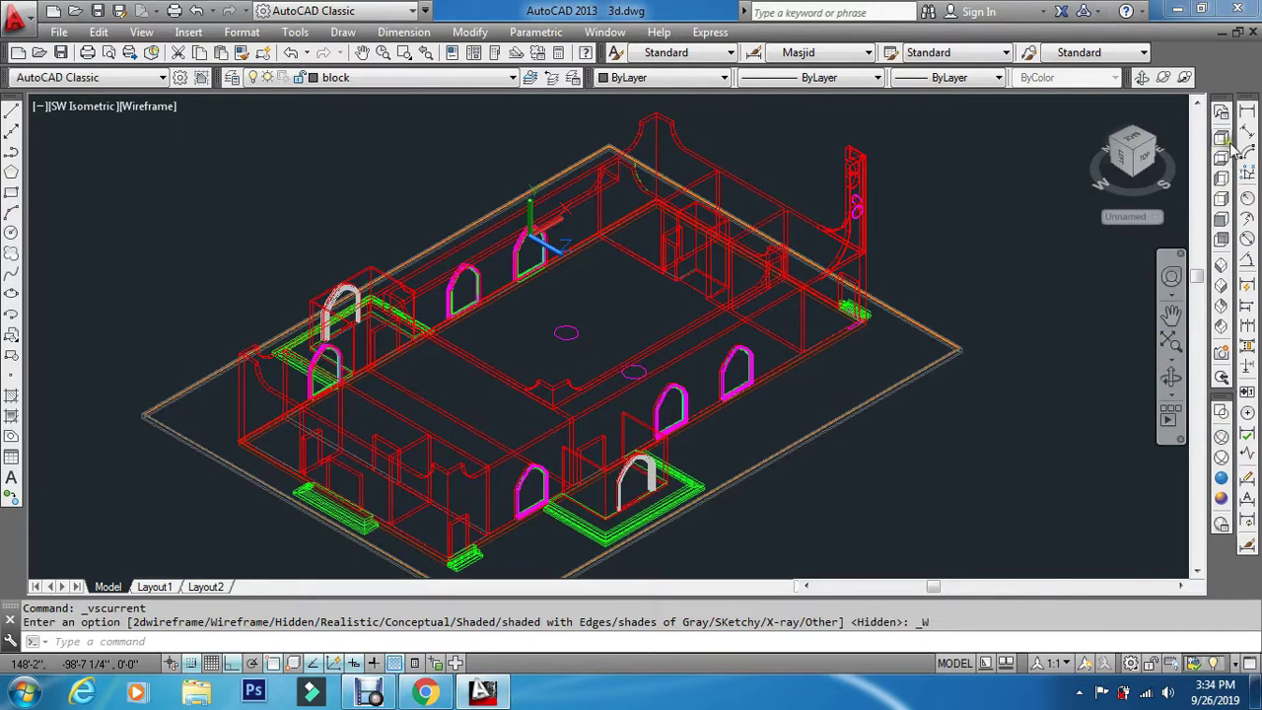
{"action": "left_click", "coordinate": [1221, 224]}
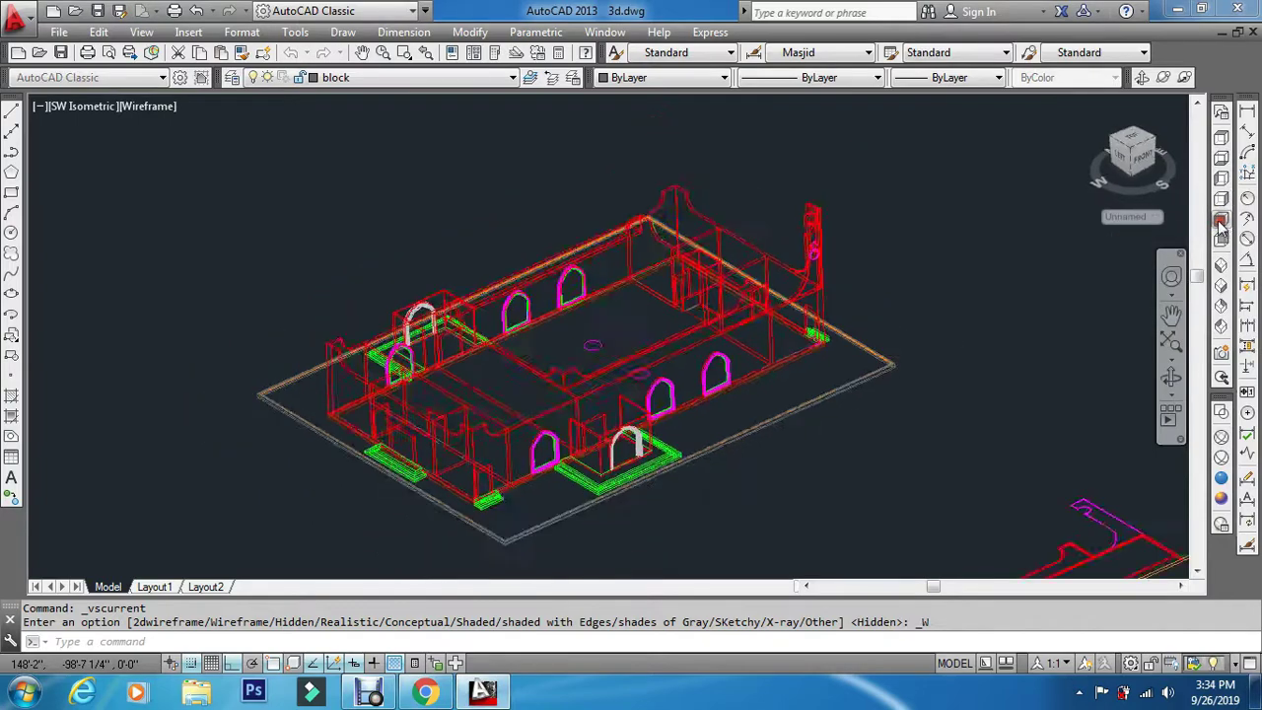
Move the two base slabs straight down so the inner slab's upper edge meets the bottom of the steps
{"action": "scroll", "coordinate": [789, 186], "scroll_direction": "up", "scroll_amount": 6}
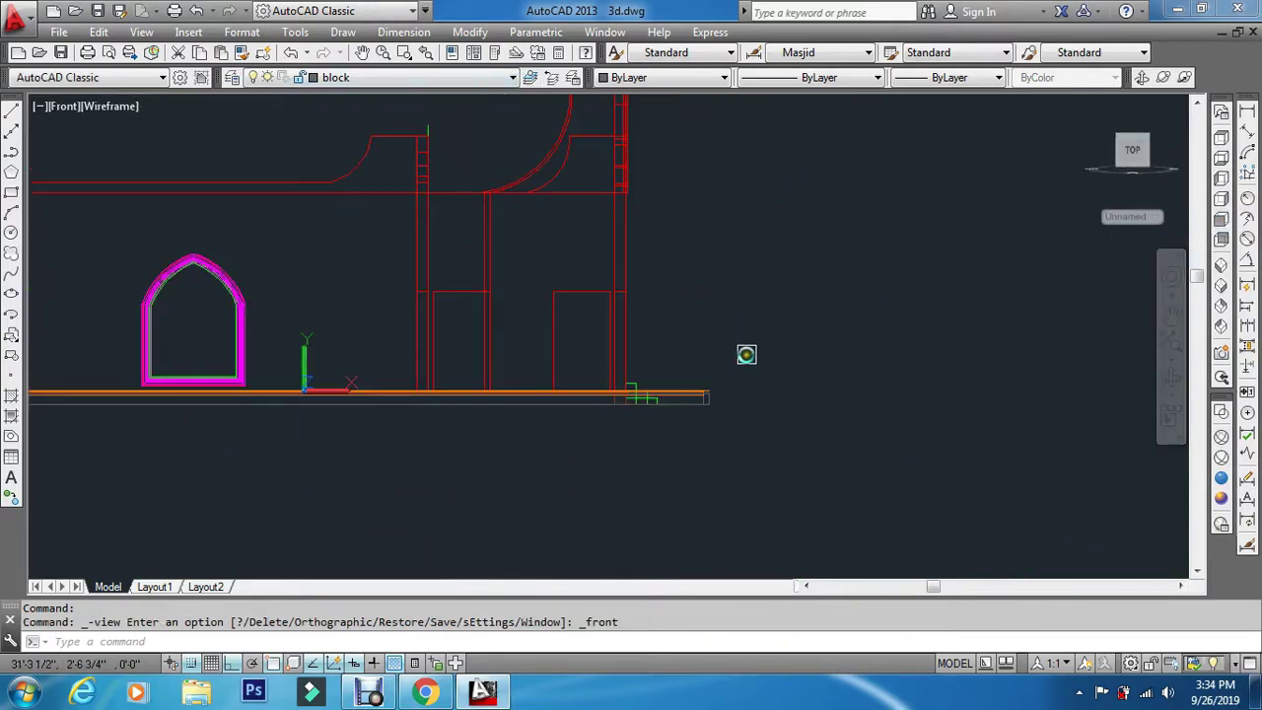
{"action": "scroll", "coordinate": [645, 493], "scroll_direction": "up", "scroll_amount": 6}
{"action": "left_click", "coordinate": [720, 414]}
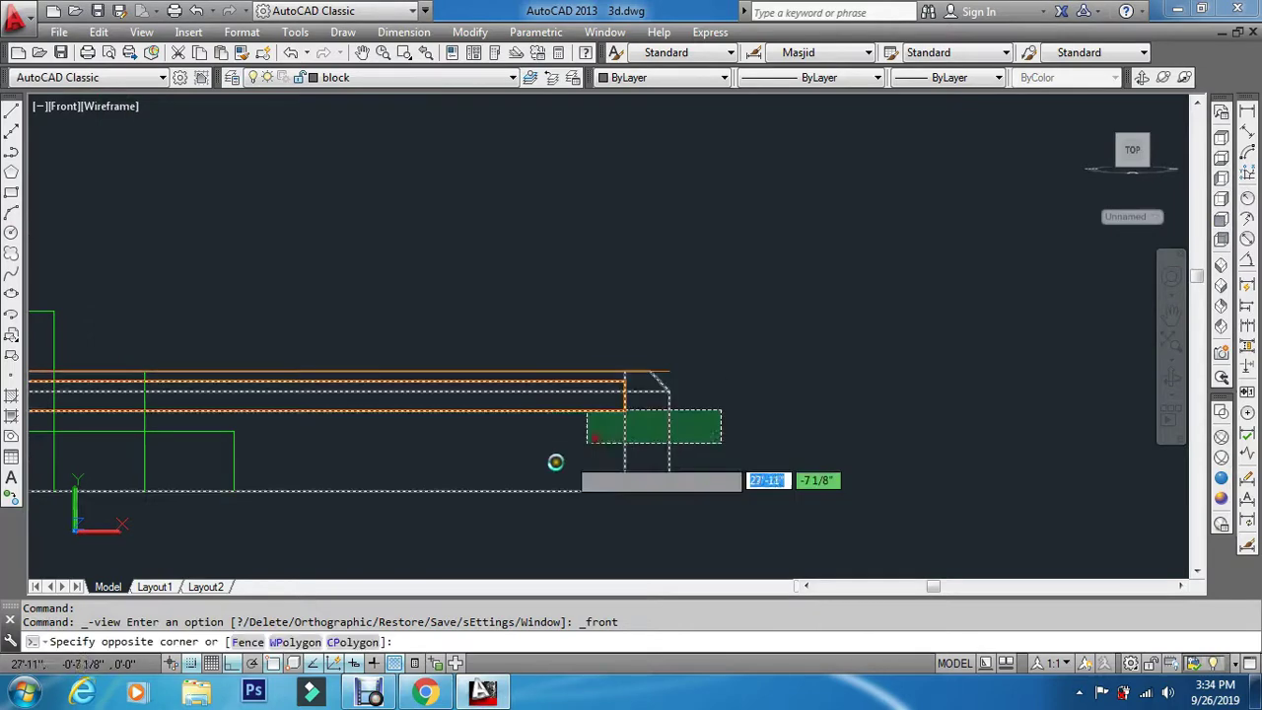
{"action": "left_click", "coordinate": [501, 493]}
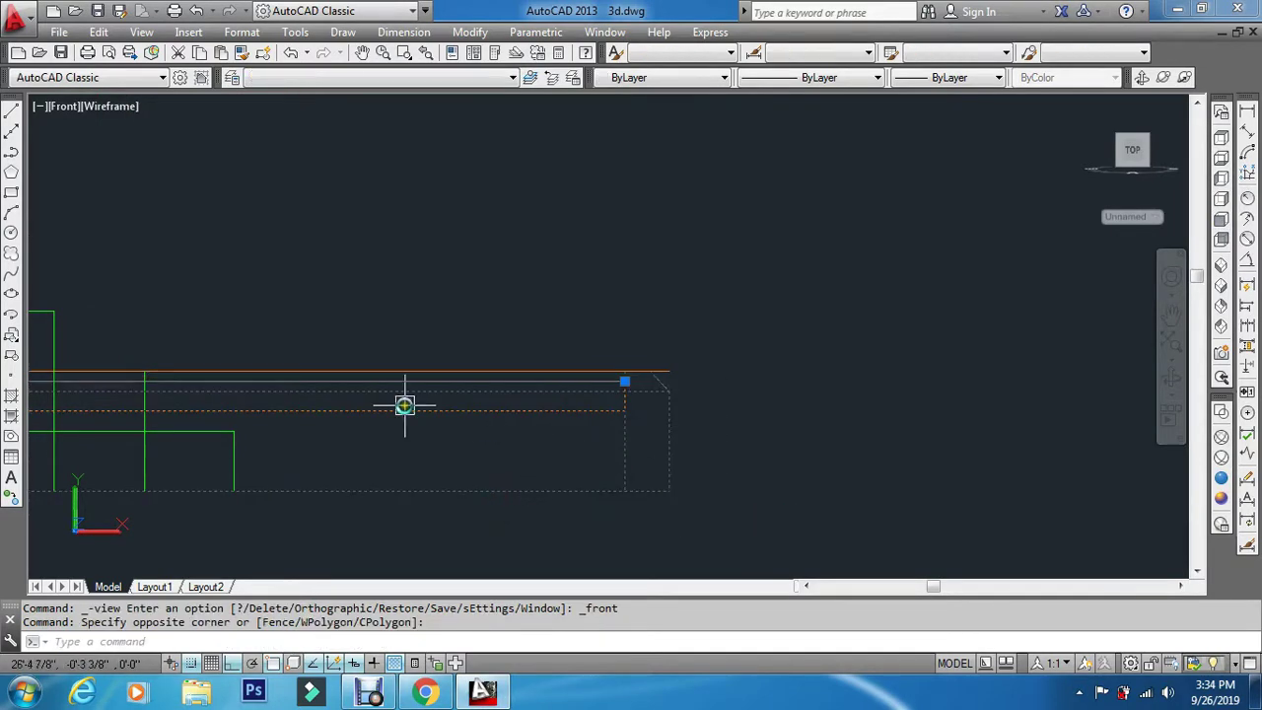
{"action": "type", "text": "m"}
{"action": "key", "text": "Return"}
{"action": "scroll", "coordinate": [79, 442], "scroll_direction": "up", "scroll_amount": 2}
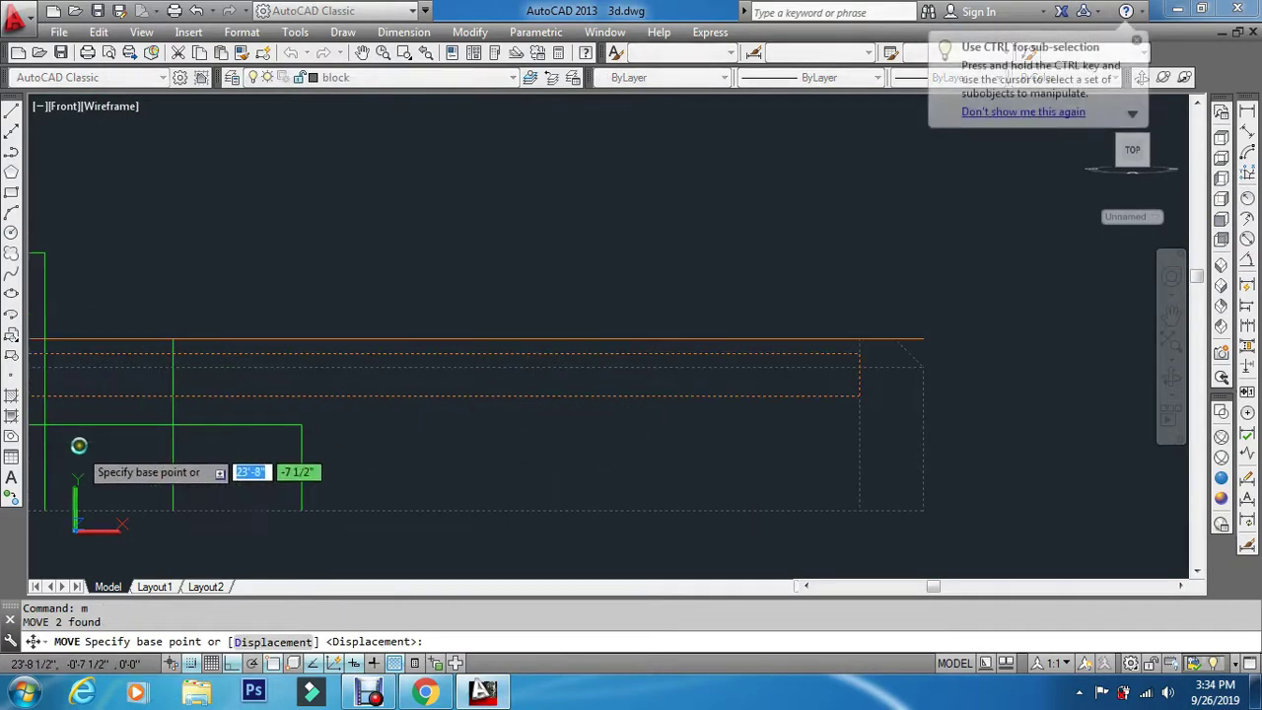
{"action": "left_click", "coordinate": [174, 353]}
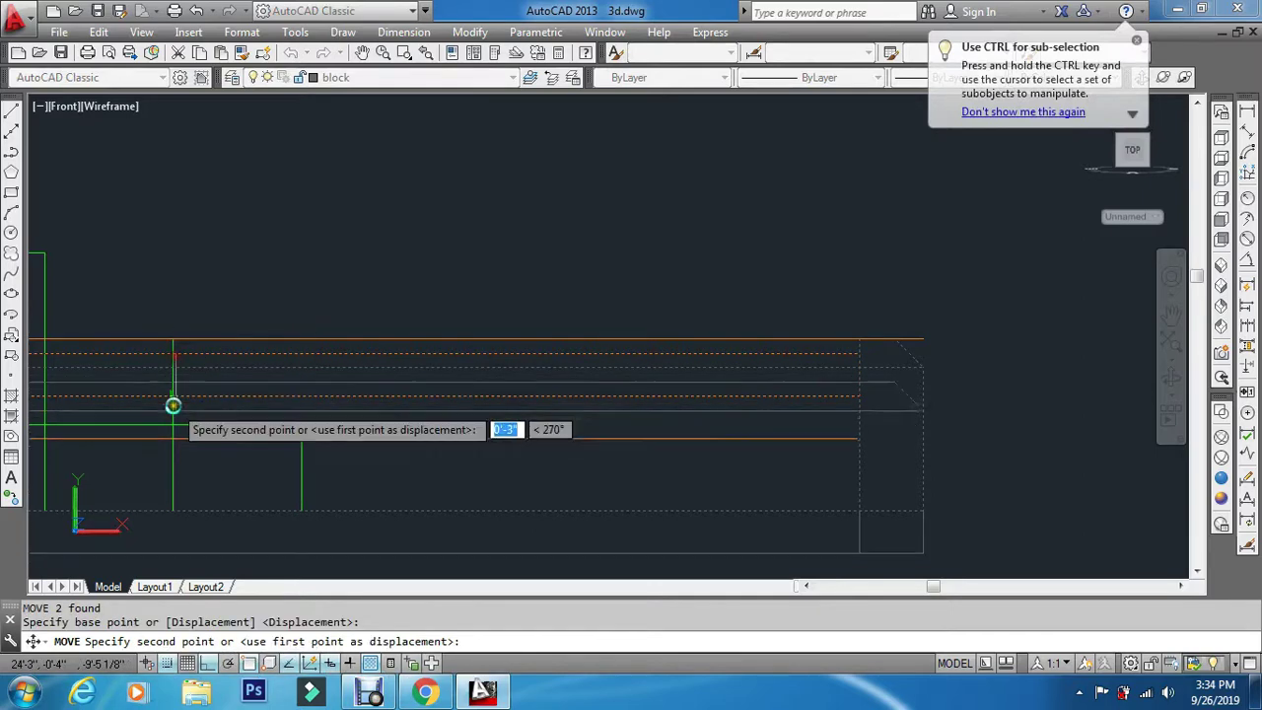
{"action": "left_click", "coordinate": [173, 511]}
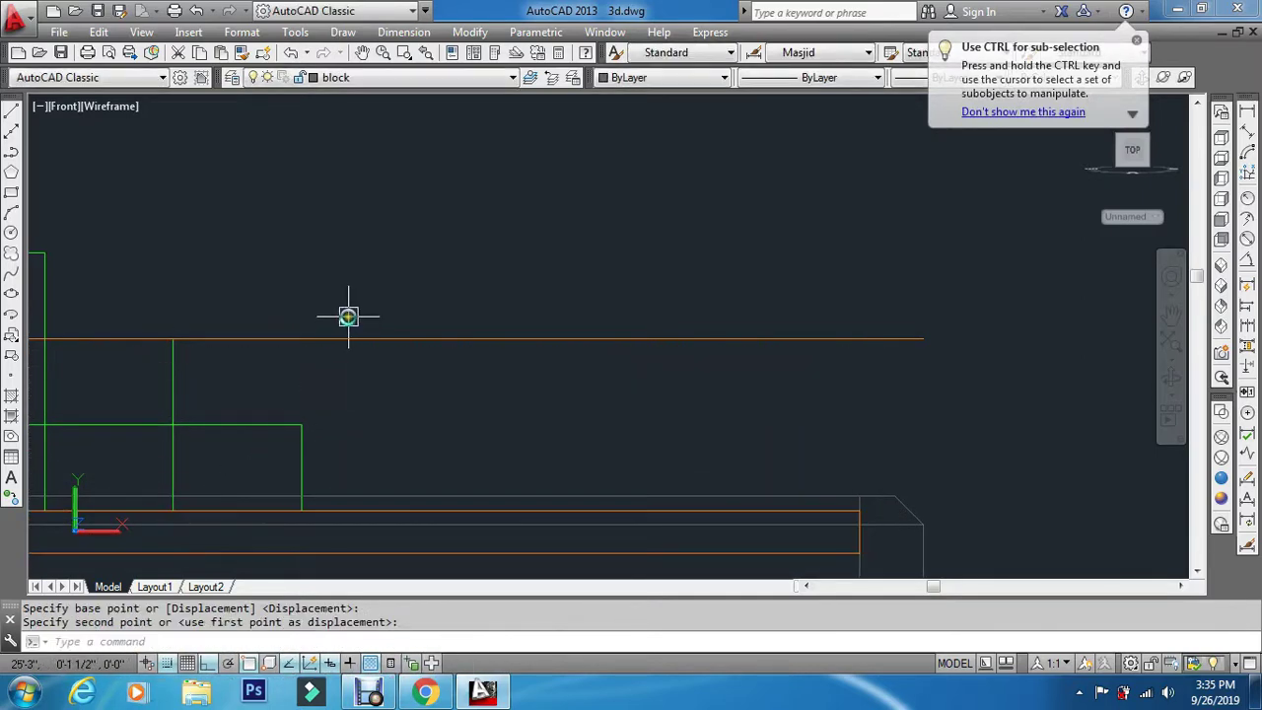
Switch to the top view and bring up the 2D side elevation with the arched doorway
{"action": "scroll", "coordinate": [374, 316], "scroll_direction": "down", "scroll_amount": 3}
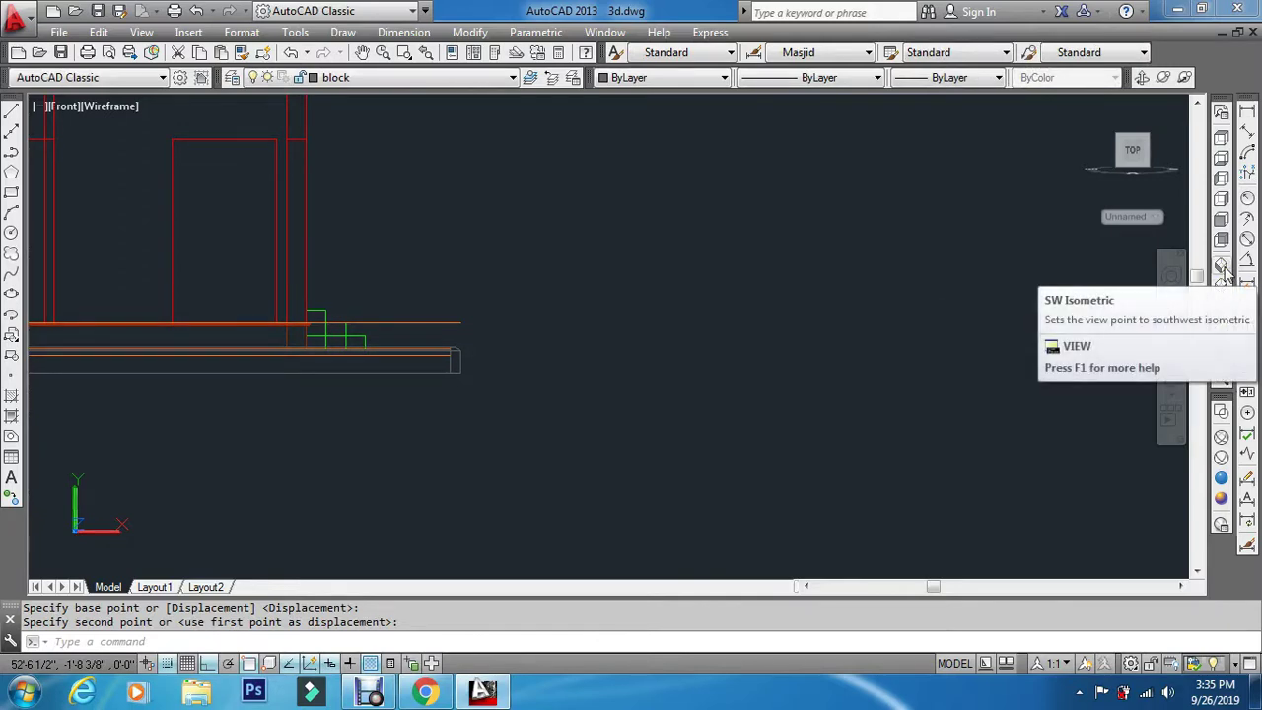
{"action": "left_click", "coordinate": [1221, 138]}
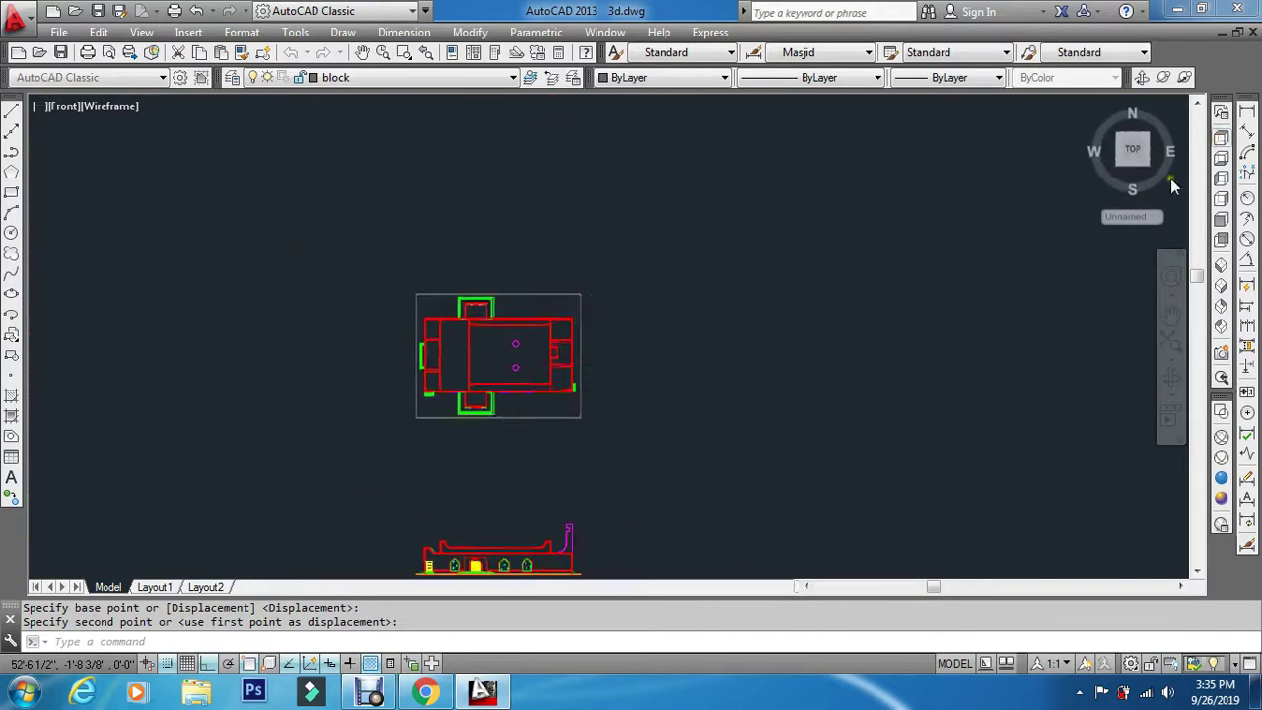
{"action": "scroll", "coordinate": [632, 377], "scroll_direction": "down", "scroll_amount": 5}
{"action": "scroll", "coordinate": [591, 419], "scroll_direction": "up", "scroll_amount": 10}
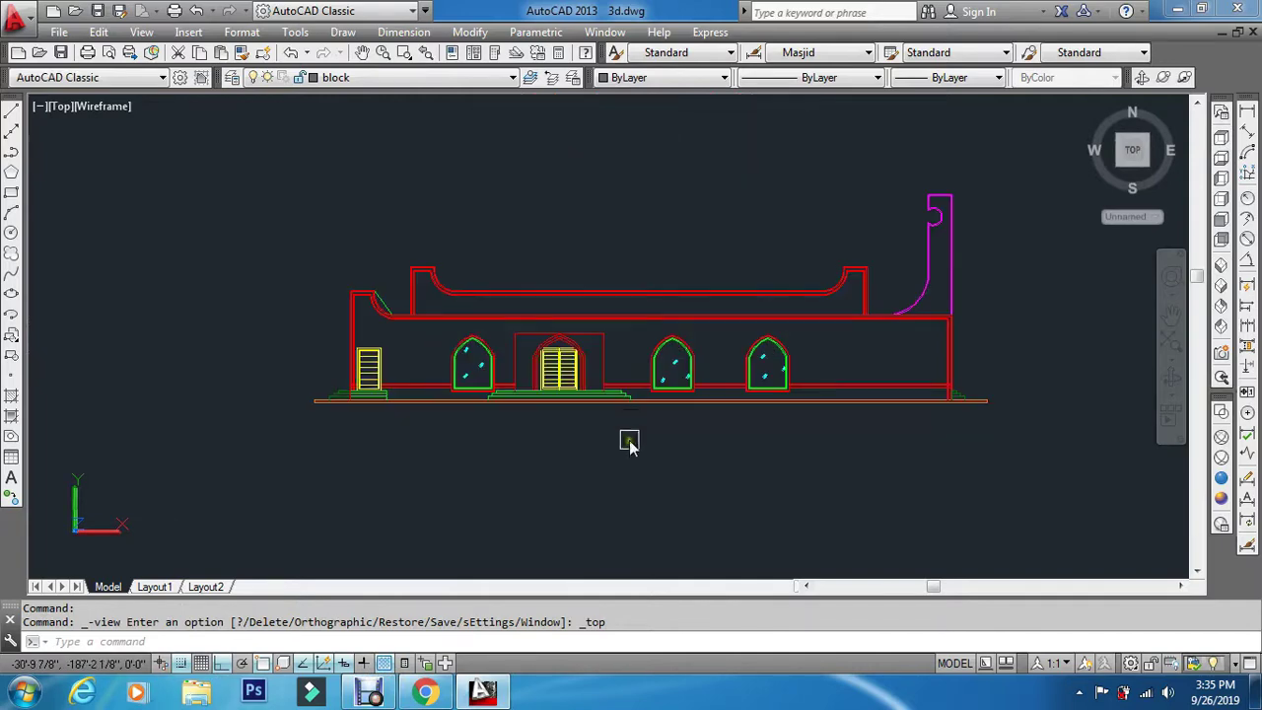
{"action": "key", "text": "Escape"}
{"action": "key", "text": "Return"}
{"action": "scroll", "coordinate": [591, 355], "scroll_direction": "up", "scroll_amount": 6}
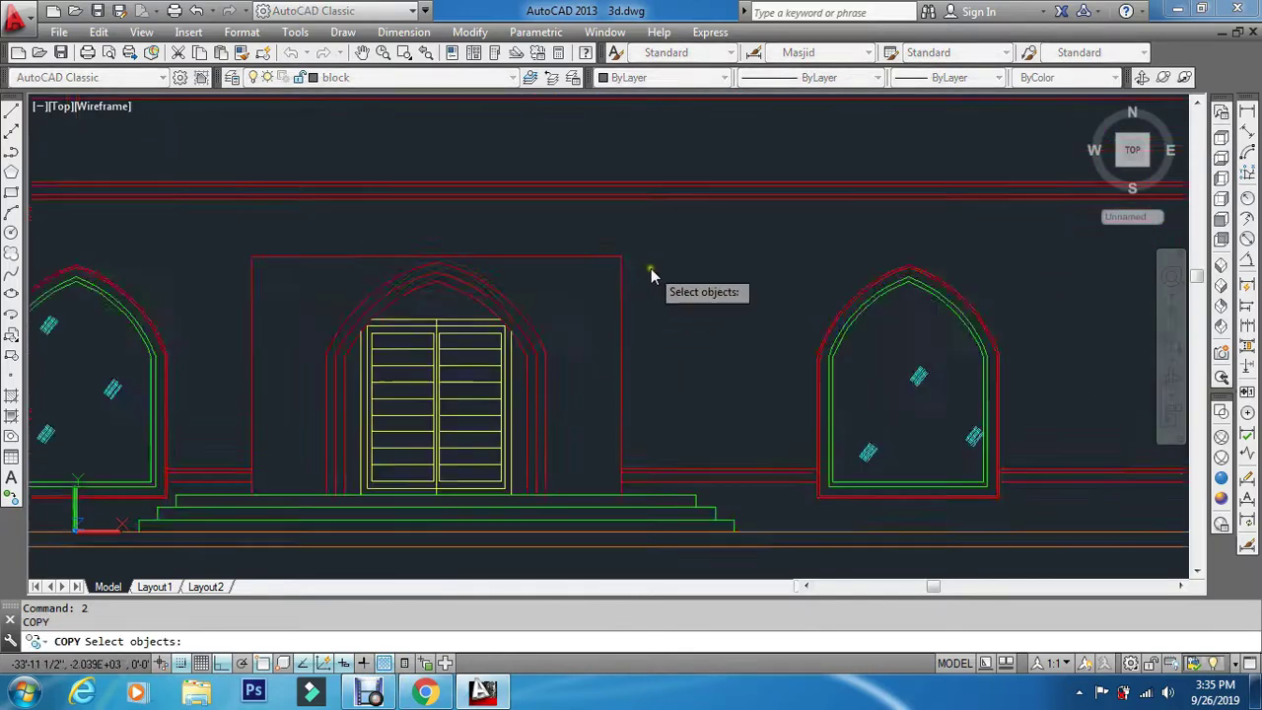
{"action": "left_click", "coordinate": [569, 252]}
{"action": "left_click", "coordinate": [641, 254]}
{"action": "left_click", "coordinate": [656, 221]}
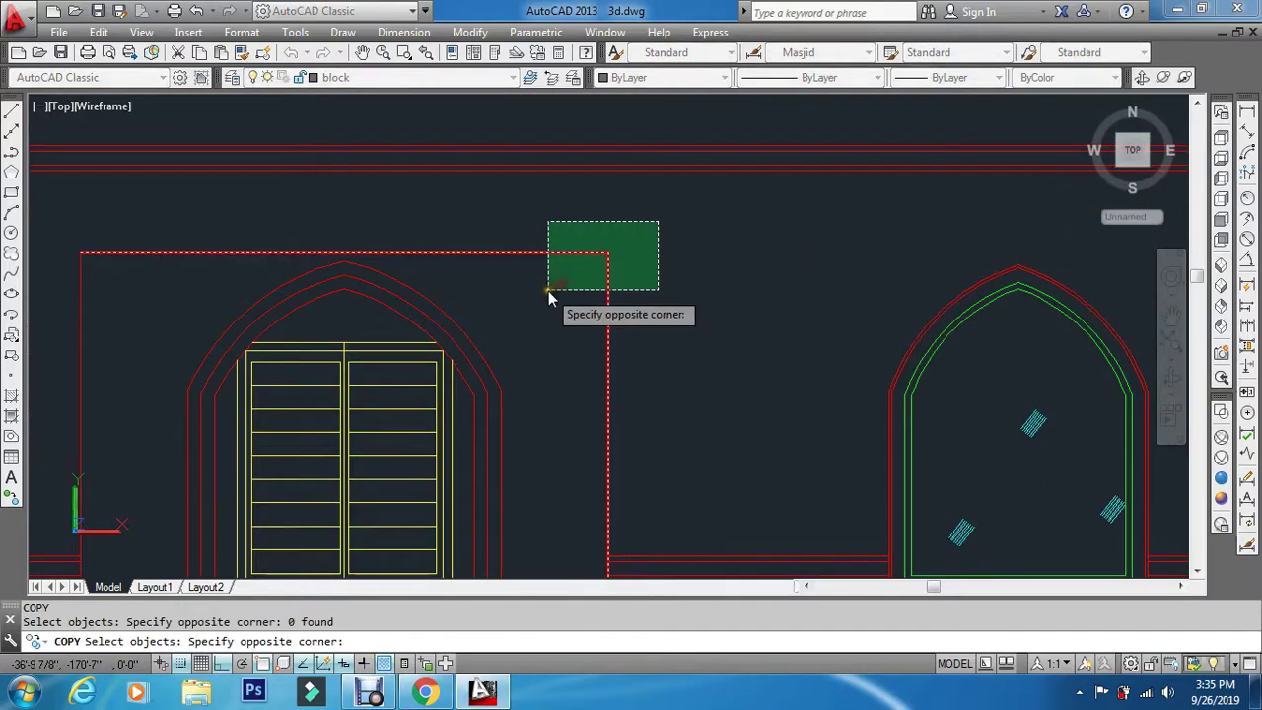
{"action": "left_click", "coordinate": [183, 229]}
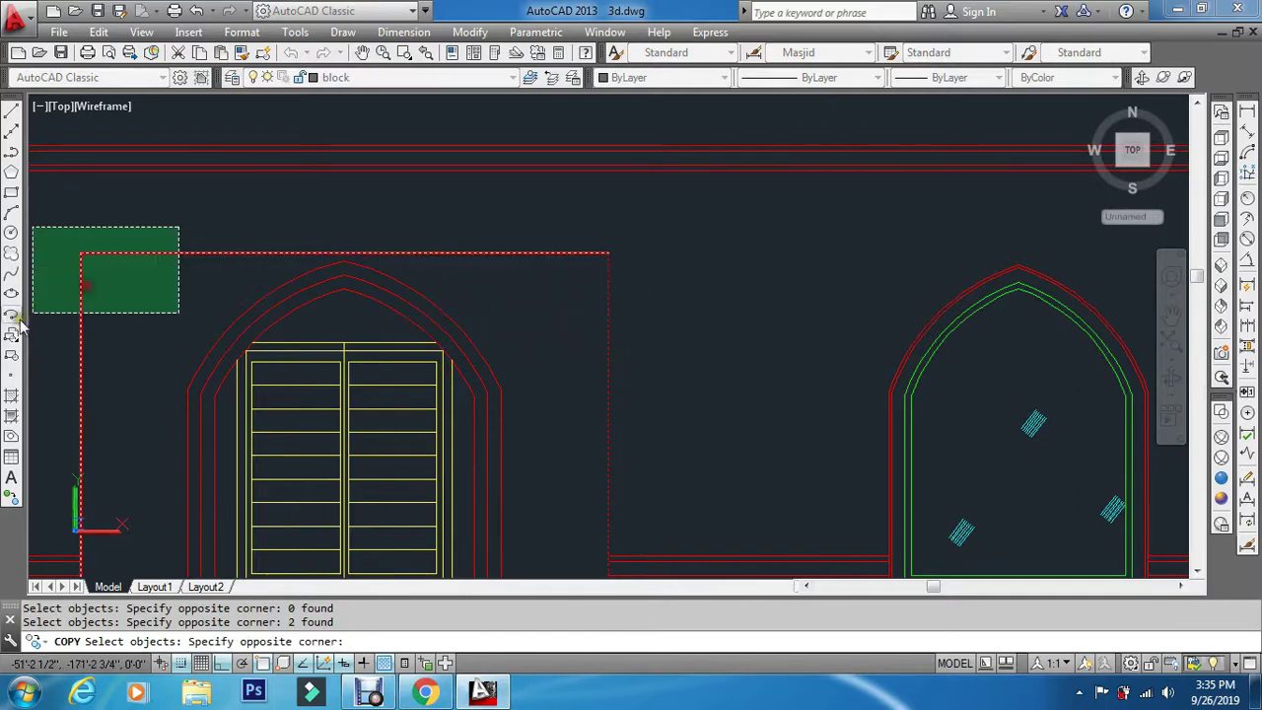
{"action": "left_click", "coordinate": [10, 314]}
{"action": "key", "text": "Escape"}
{"action": "key", "text": "Return"}
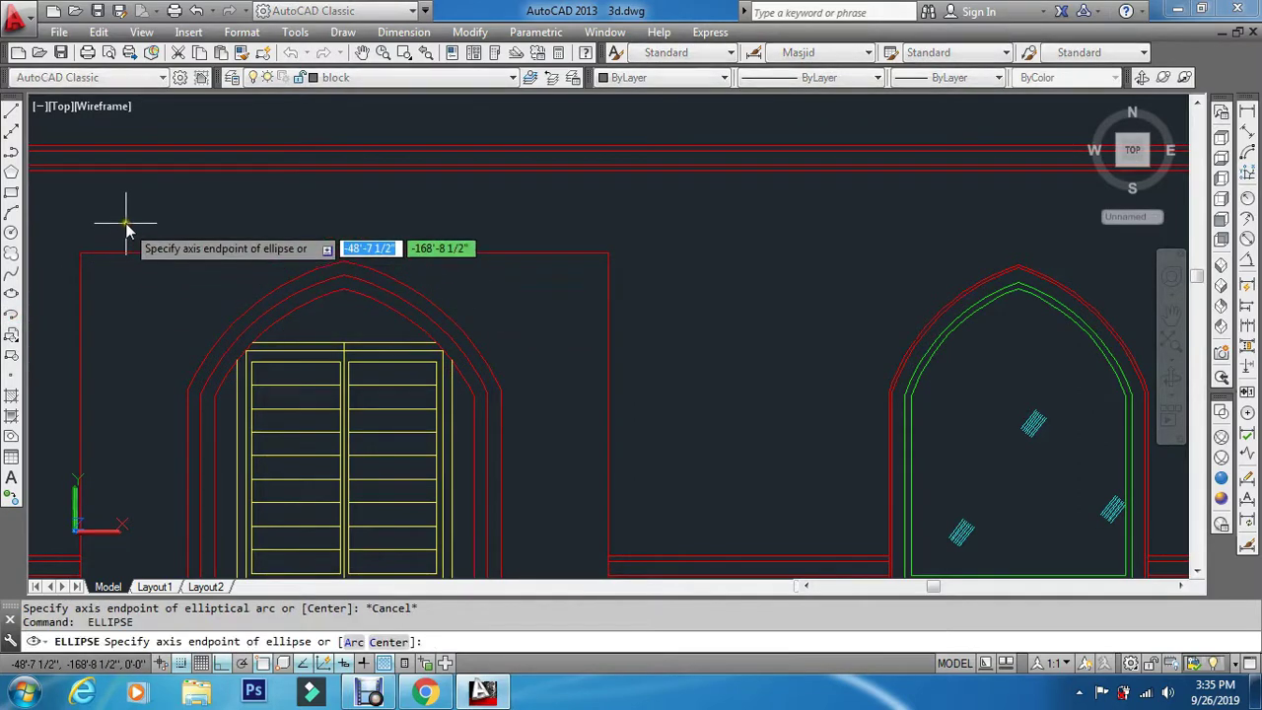
{"action": "left_click", "coordinate": [125, 225]}
{"action": "key", "text": "Escape"}
Copy the entrance porch's side and top lines and the doorway's outer arch curves to an empty area of the drawing
{"action": "left_click", "coordinate": [93, 234]}
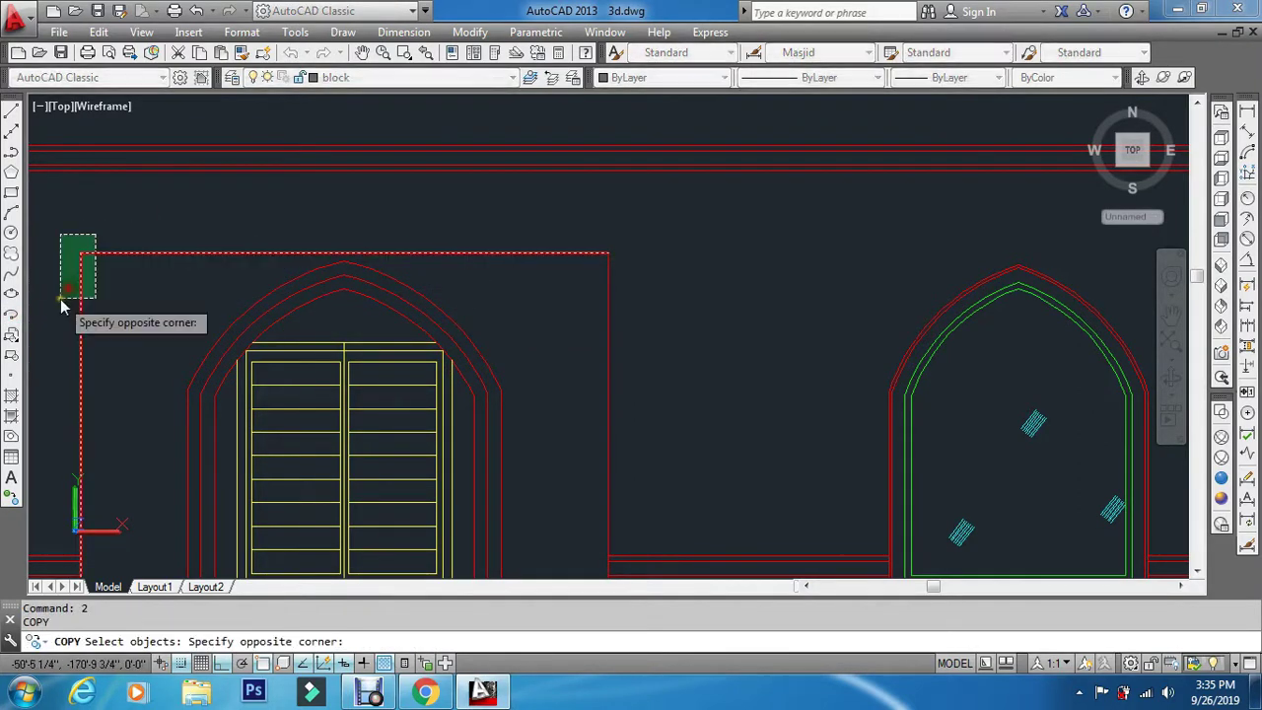
{"action": "left_click", "coordinate": [59, 291]}
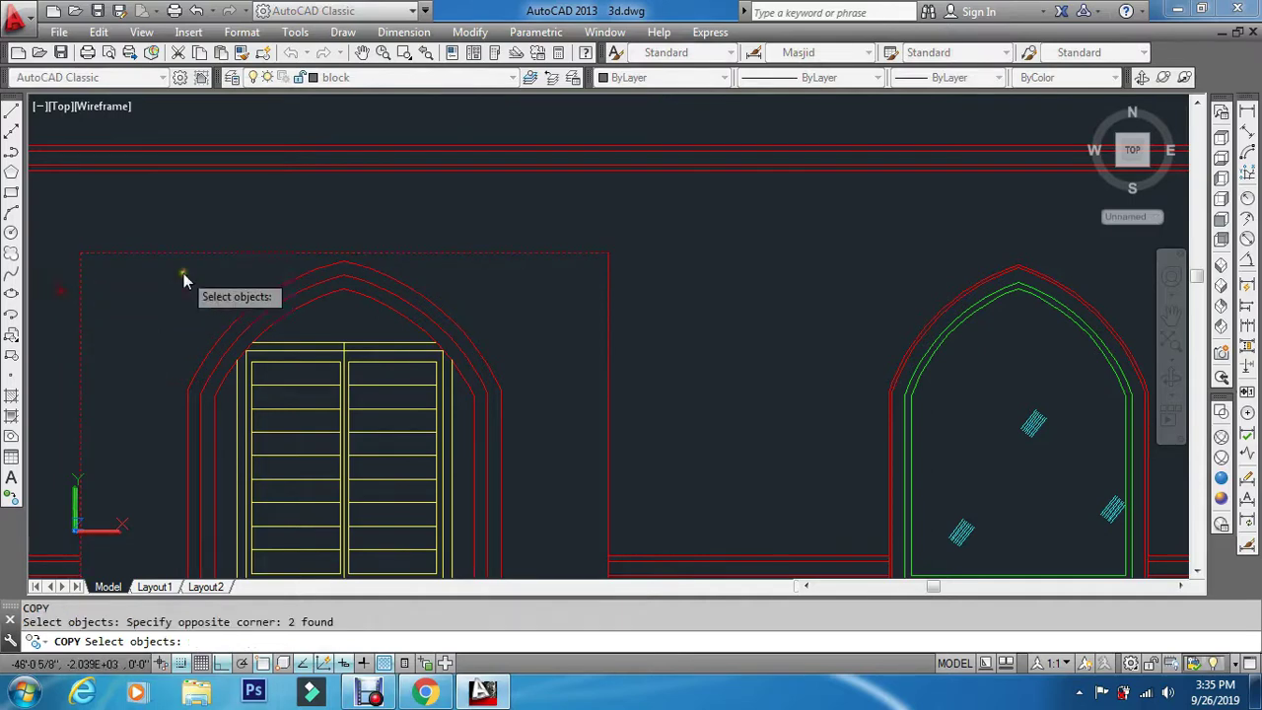
{"action": "left_click", "coordinate": [610, 221]}
{"action": "left_click", "coordinate": [570, 274]}
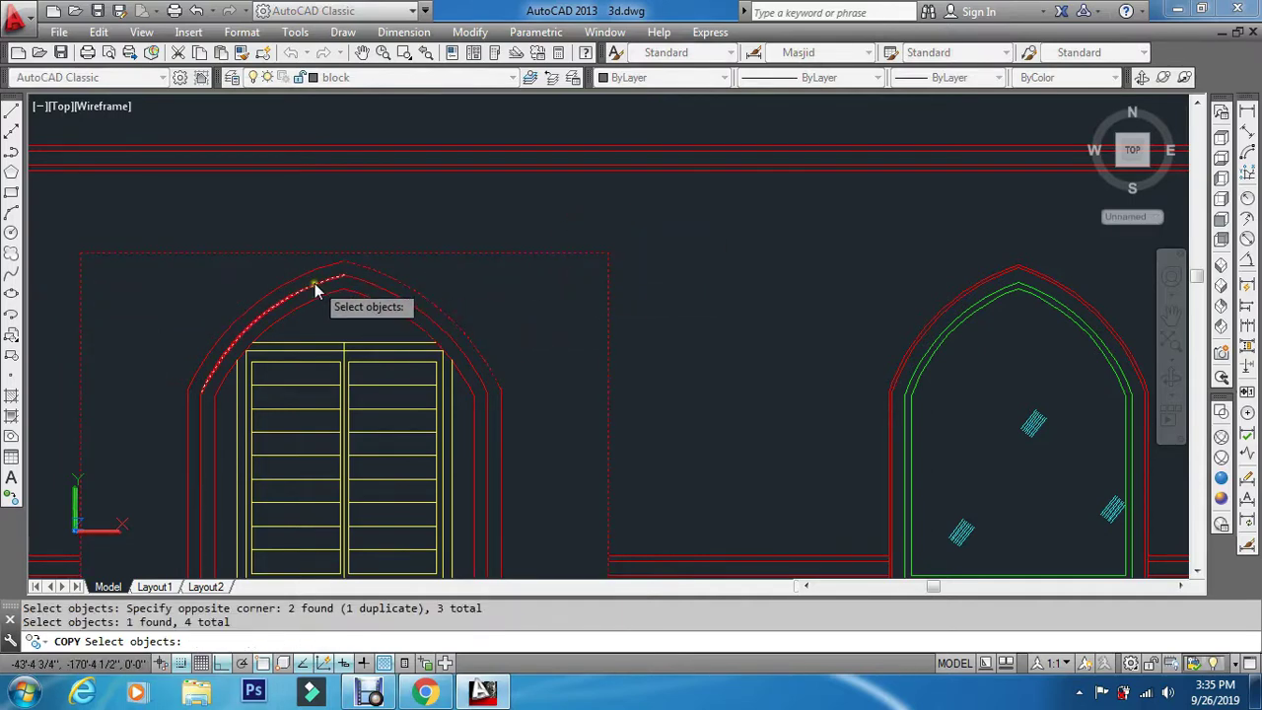
{"action": "scroll", "coordinate": [297, 280], "scroll_direction": "down", "scroll_amount": 8}
{"action": "key", "text": "Return"}
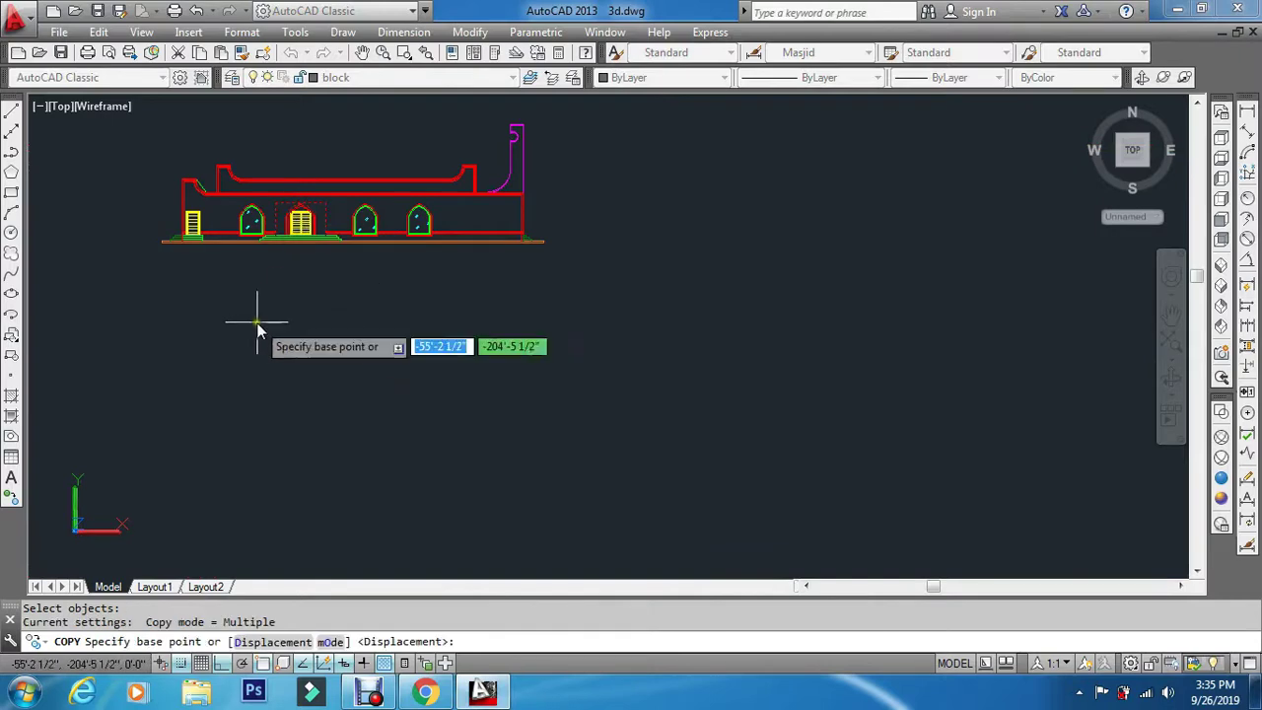
{"action": "left_click", "coordinate": [256, 320]}
{"action": "key", "text": "Escape"}
{"action": "key", "text": "Escape"}
{"action": "key", "text": "Escape"}
Offset the copied porch outline's two side lines and top line 6 inches inward
{"action": "scroll", "coordinate": [753, 210], "scroll_direction": "up", "scroll_amount": 6}
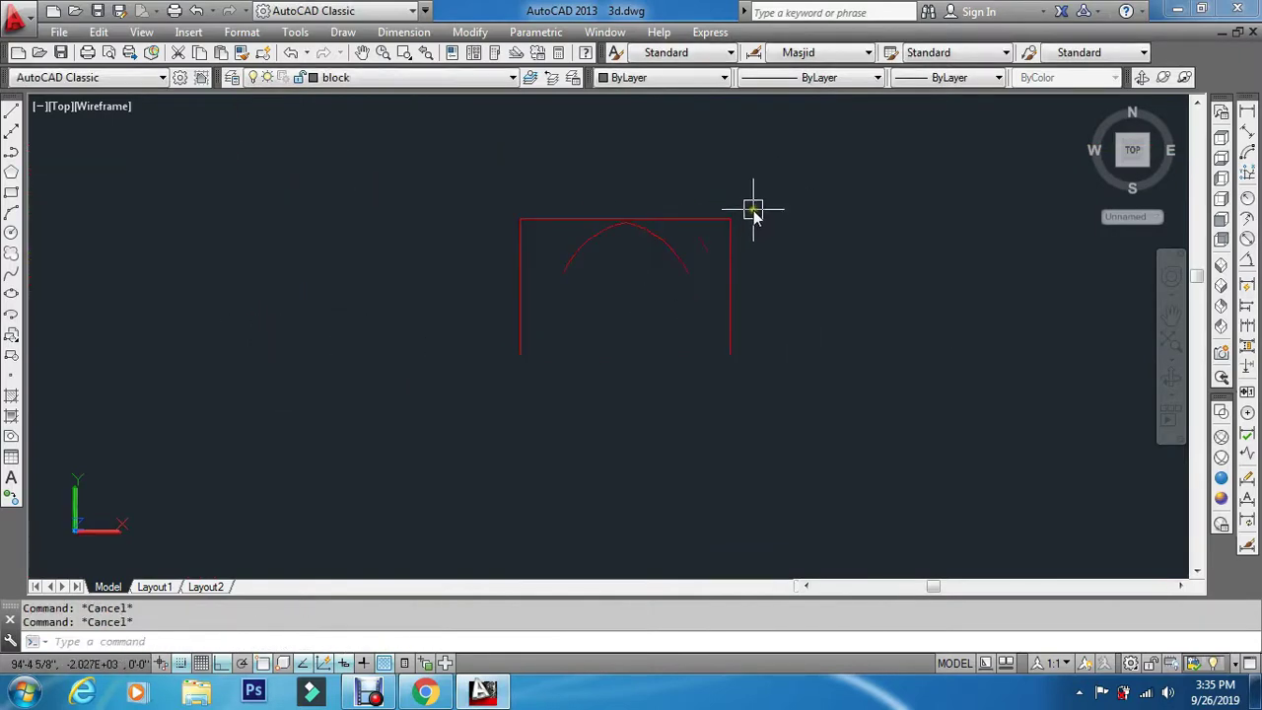
{"action": "key", "text": "Return"}
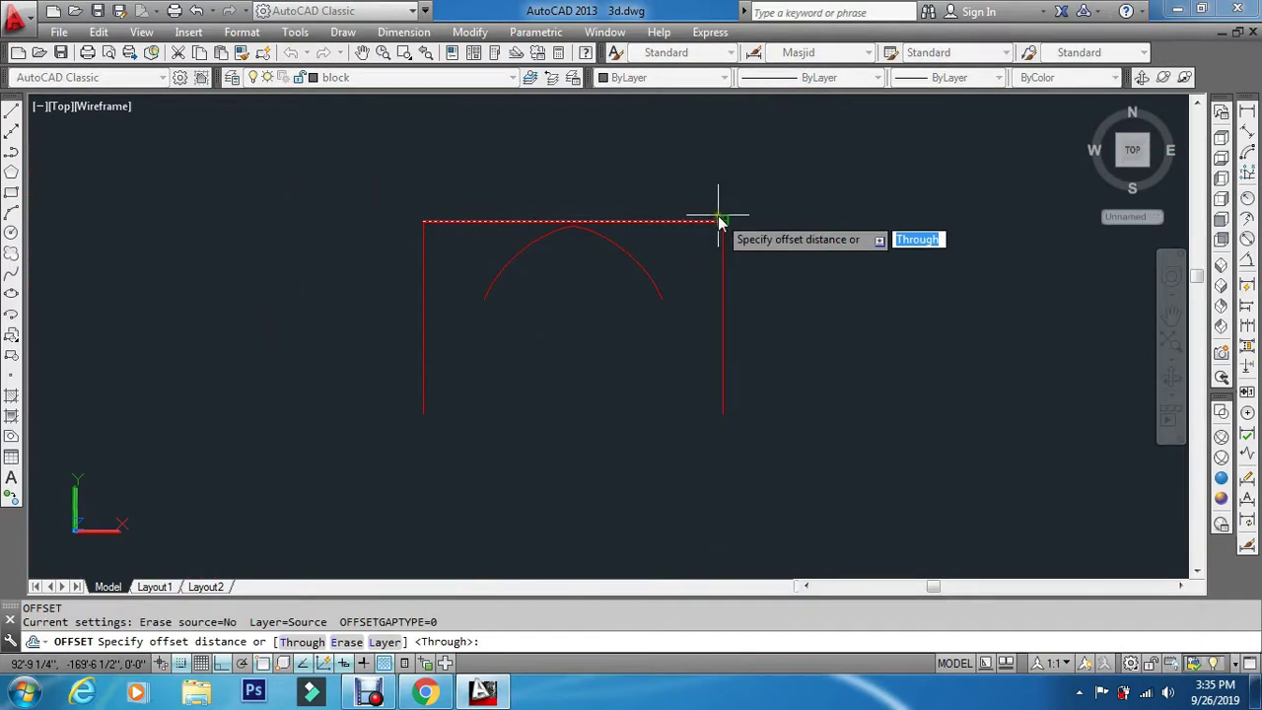
{"action": "type", "text": "6"}
{"action": "key", "text": "Return"}
{"action": "scroll", "coordinate": [721, 215], "scroll_direction": "up", "scroll_amount": 4}
{"action": "left_click", "coordinate": [727, 314]}
{"action": "left_click", "coordinate": [464, 395]}
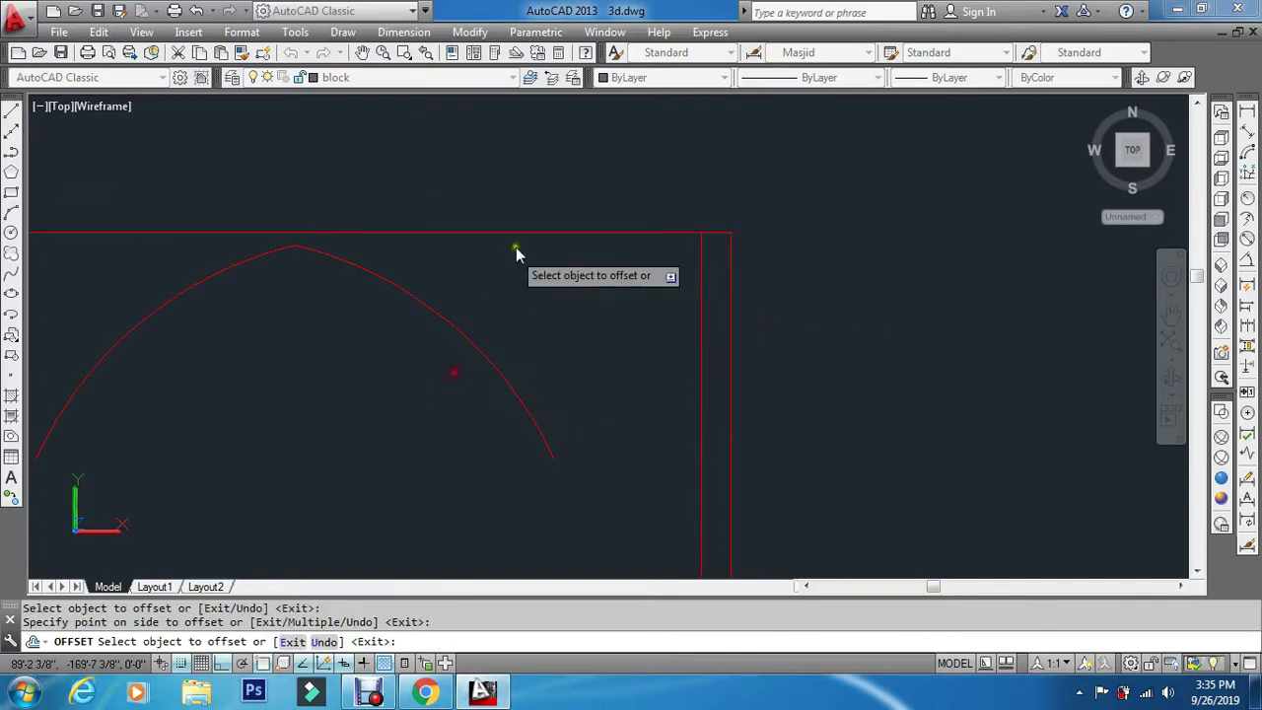
{"action": "left_click", "coordinate": [536, 233]}
{"action": "left_click", "coordinate": [537, 285]}
{"action": "scroll", "coordinate": [428, 351], "scroll_direction": "down", "scroll_amount": 5}
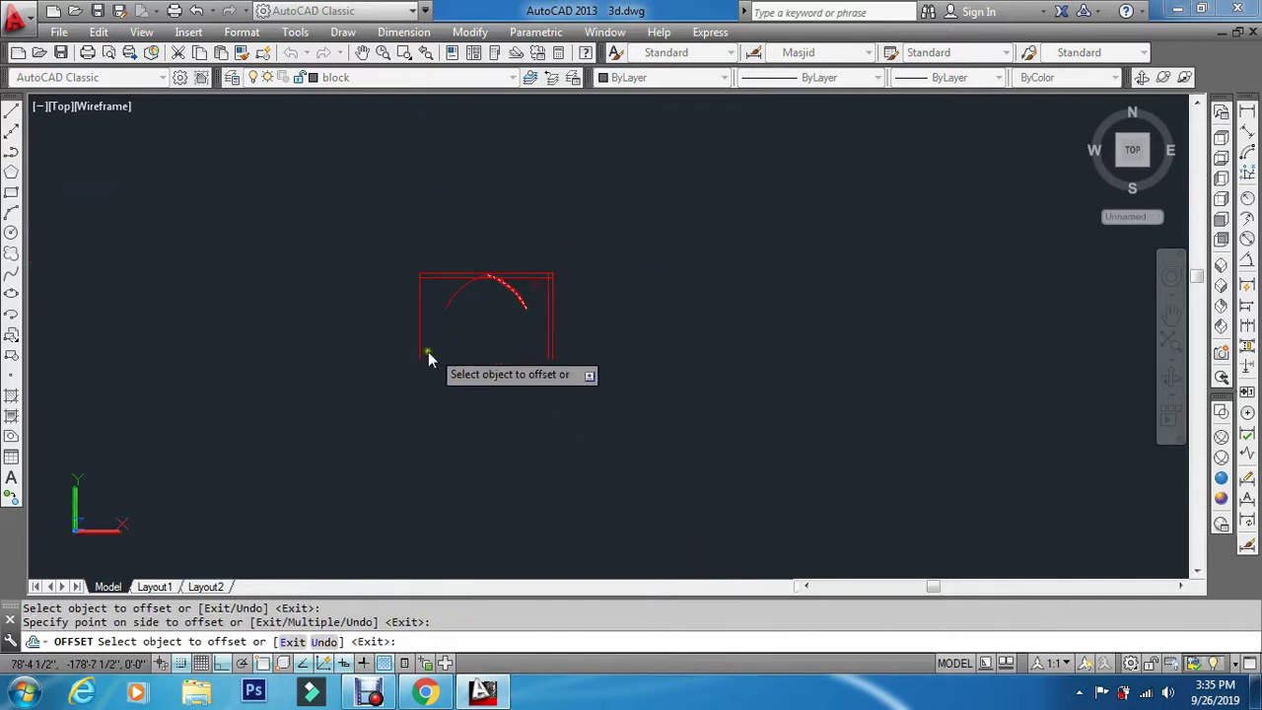
{"action": "left_click", "coordinate": [431, 283]}
{"action": "left_click", "coordinate": [537, 307]}
{"action": "key", "text": "Escape"}
Offset the two inner side lines of the copied porch outline a further 1.5 inches inward
{"action": "type", "text": "o"}
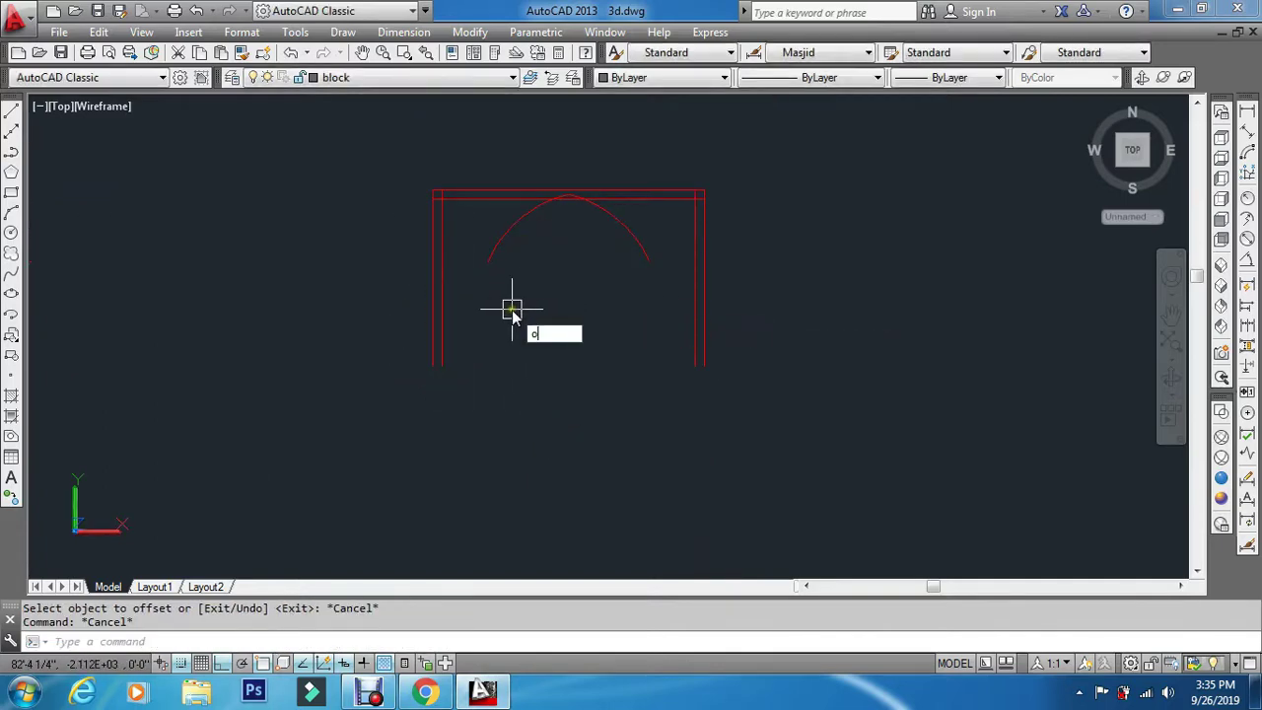
{"action": "key", "text": "Return"}
{"action": "type", "text": "1"}
{"action": "key", "text": "Return"}
{"action": "scroll", "coordinate": [483, 305], "scroll_direction": "up", "scroll_amount": 4}
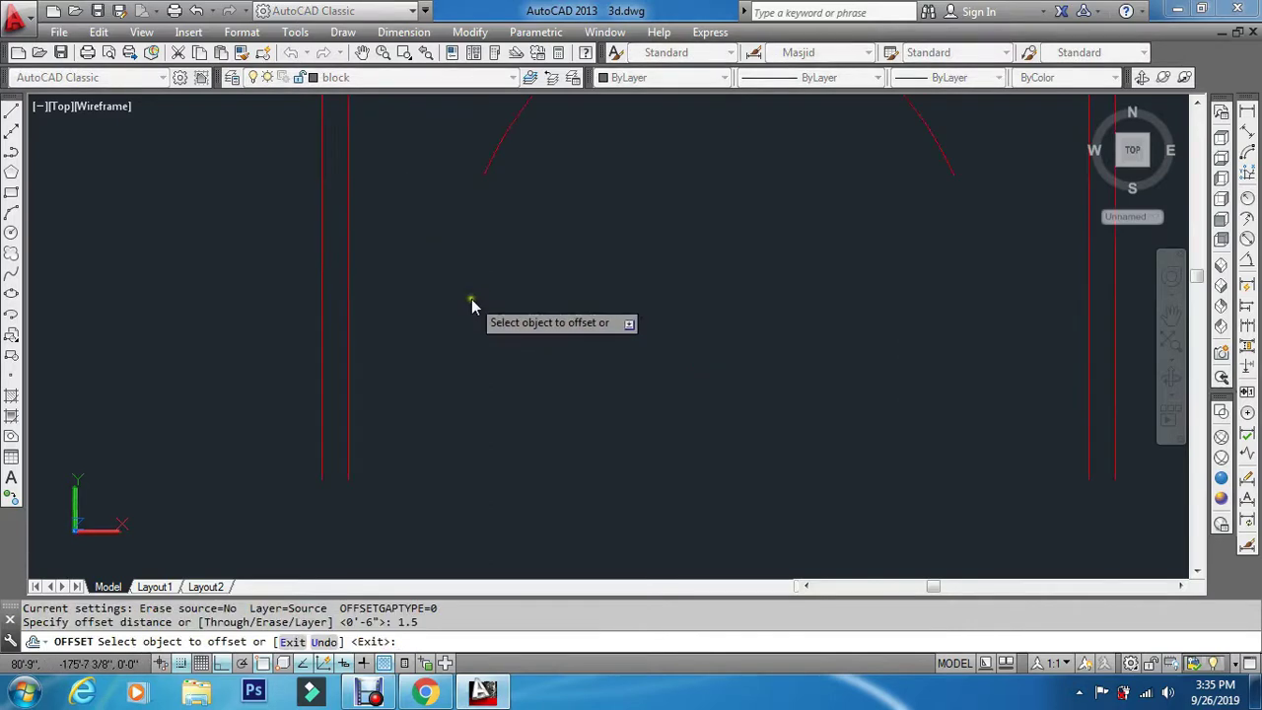
{"action": "scroll", "coordinate": [362, 257], "scroll_direction": "down", "scroll_amount": 4}
{"action": "left_click", "coordinate": [359, 226]}
{"action": "left_click", "coordinate": [424, 212]}
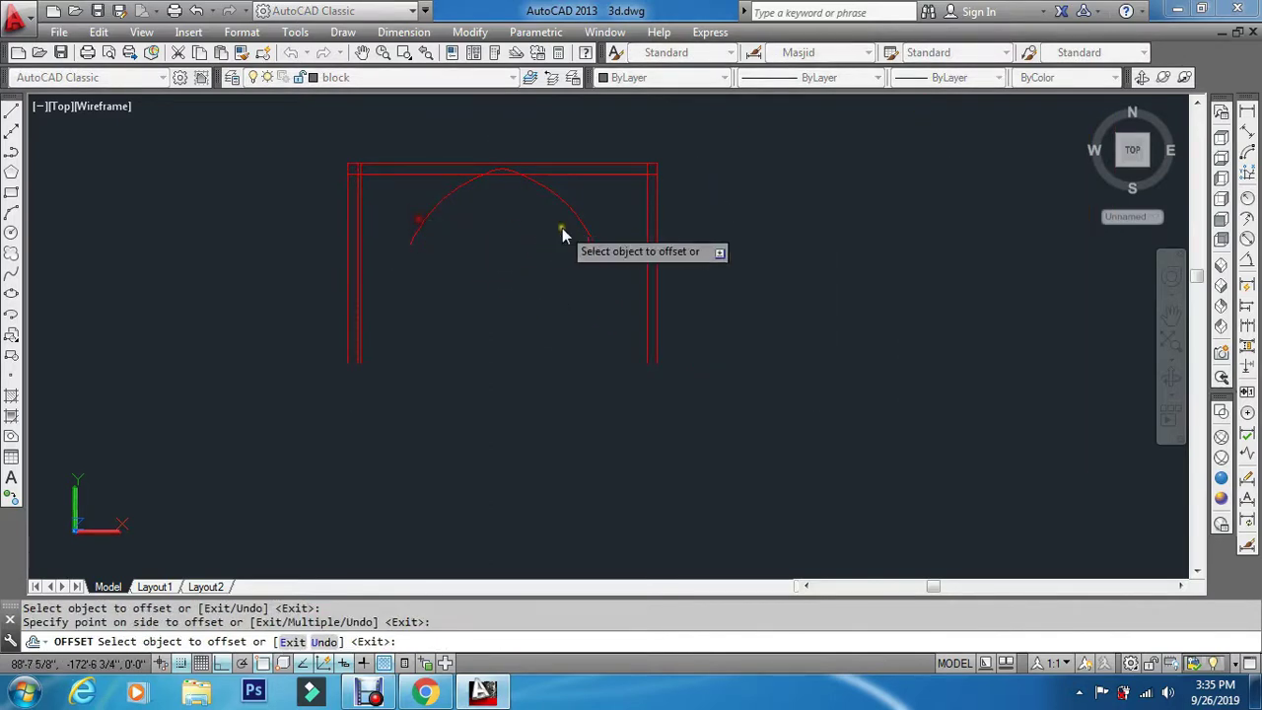
{"action": "scroll", "coordinate": [611, 218], "scroll_direction": "up", "scroll_amount": 3}
{"action": "left_click", "coordinate": [658, 209]}
{"action": "left_click", "coordinate": [510, 262]}
{"action": "scroll", "coordinate": [503, 217], "scroll_direction": "down", "scroll_amount": 4}
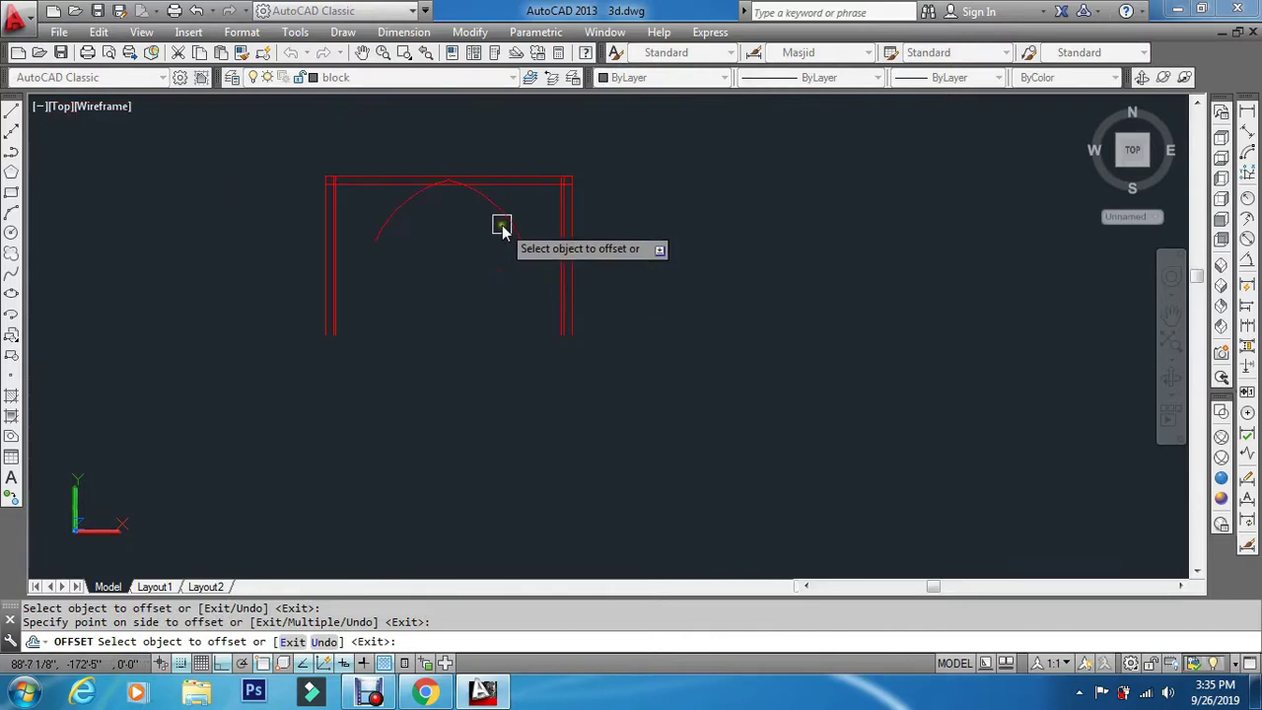
{"action": "key", "text": "Escape"}
Draw a vertical line from the arch's apex up past the porch's top line
{"action": "type", "text": "l"}
{"action": "key", "text": "Return"}
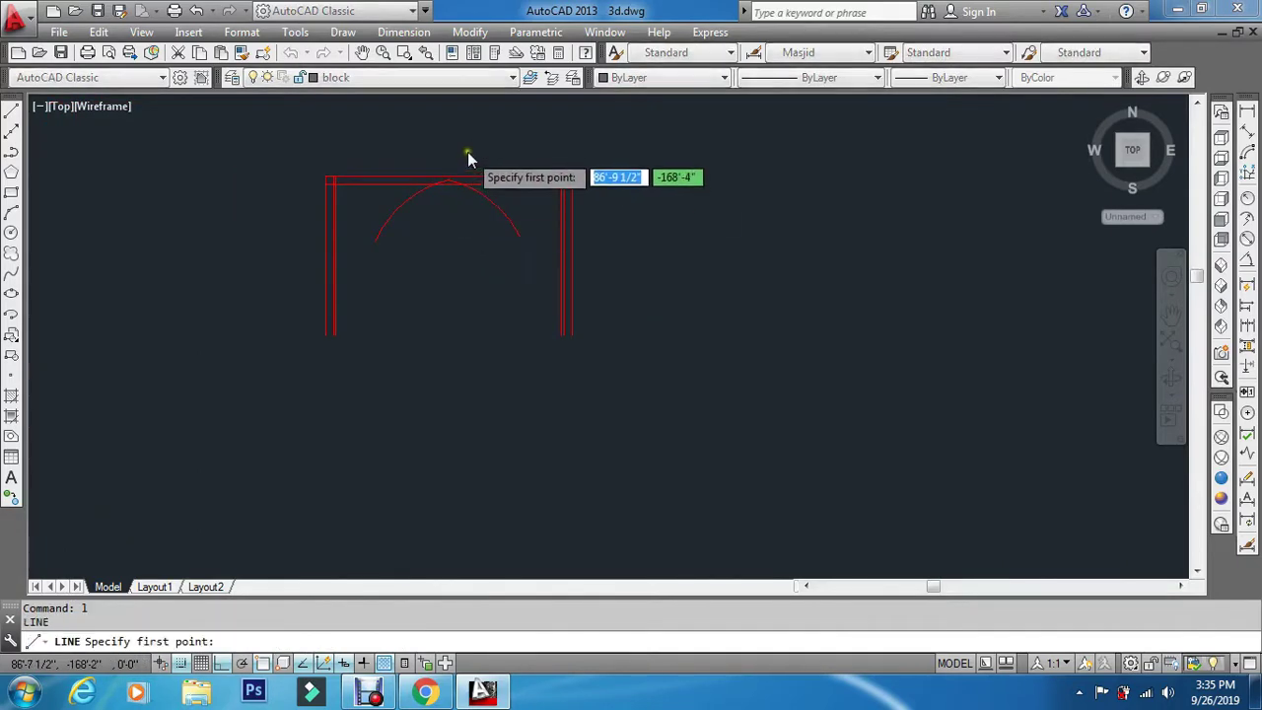
{"action": "scroll", "coordinate": [370, 269], "scroll_direction": "up", "scroll_amount": 4}
{"action": "left_click", "coordinate": [393, 269]}
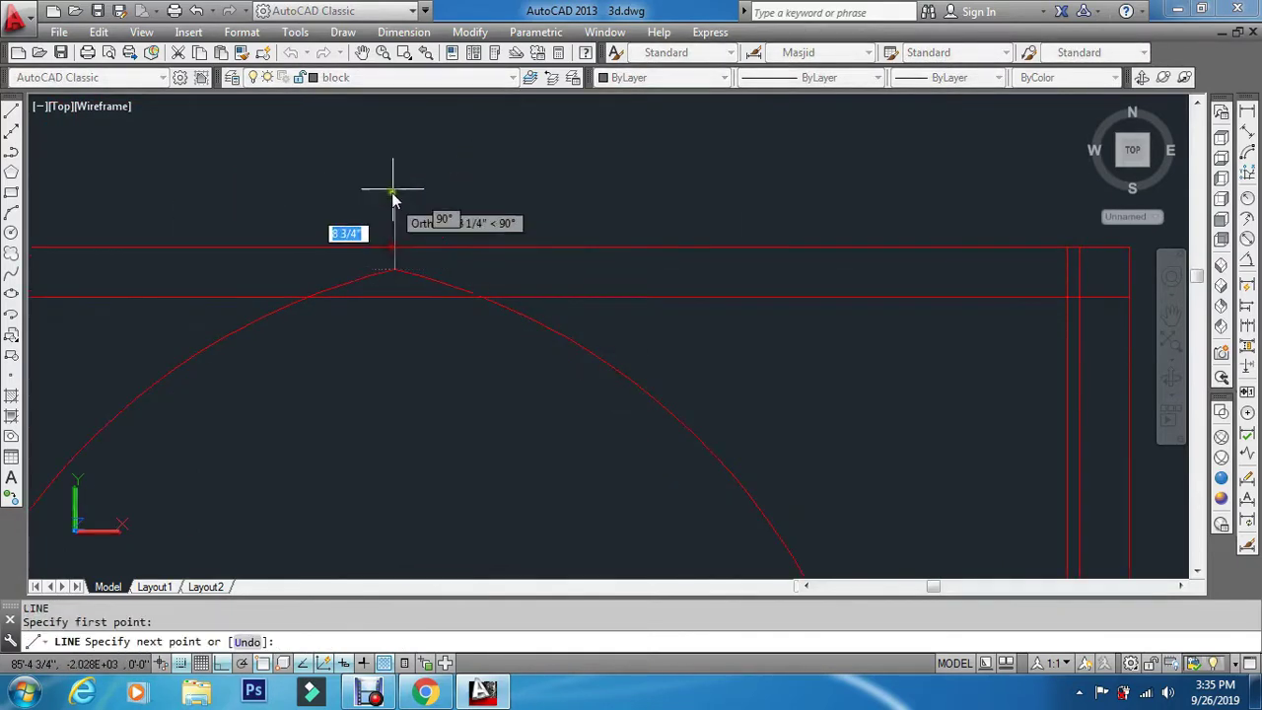
{"action": "key", "text": "Escape"}
Offset the vertical line at the arch's apex 1.5 feet to each side
{"action": "type", "text": "o"}
{"action": "key", "text": "Return"}
{"action": "type", "text": "1.5"}
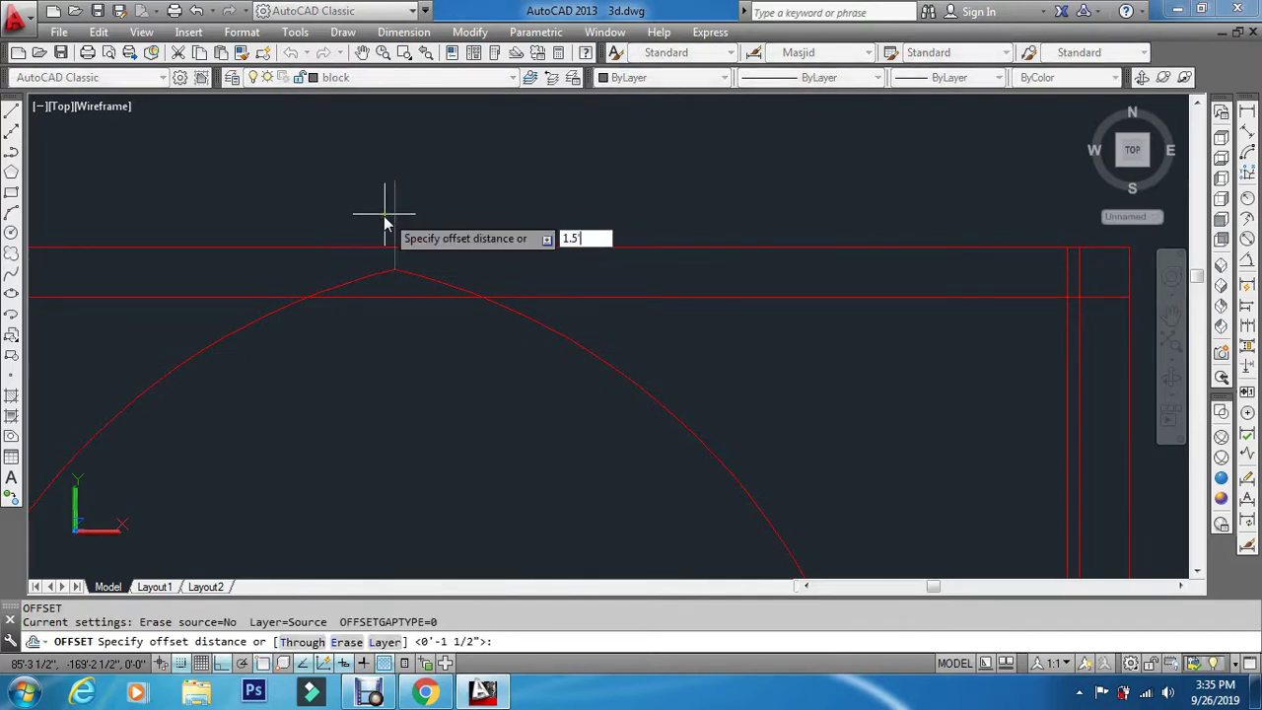
{"action": "key", "text": "Return"}
{"action": "left_click", "coordinate": [390, 207]}
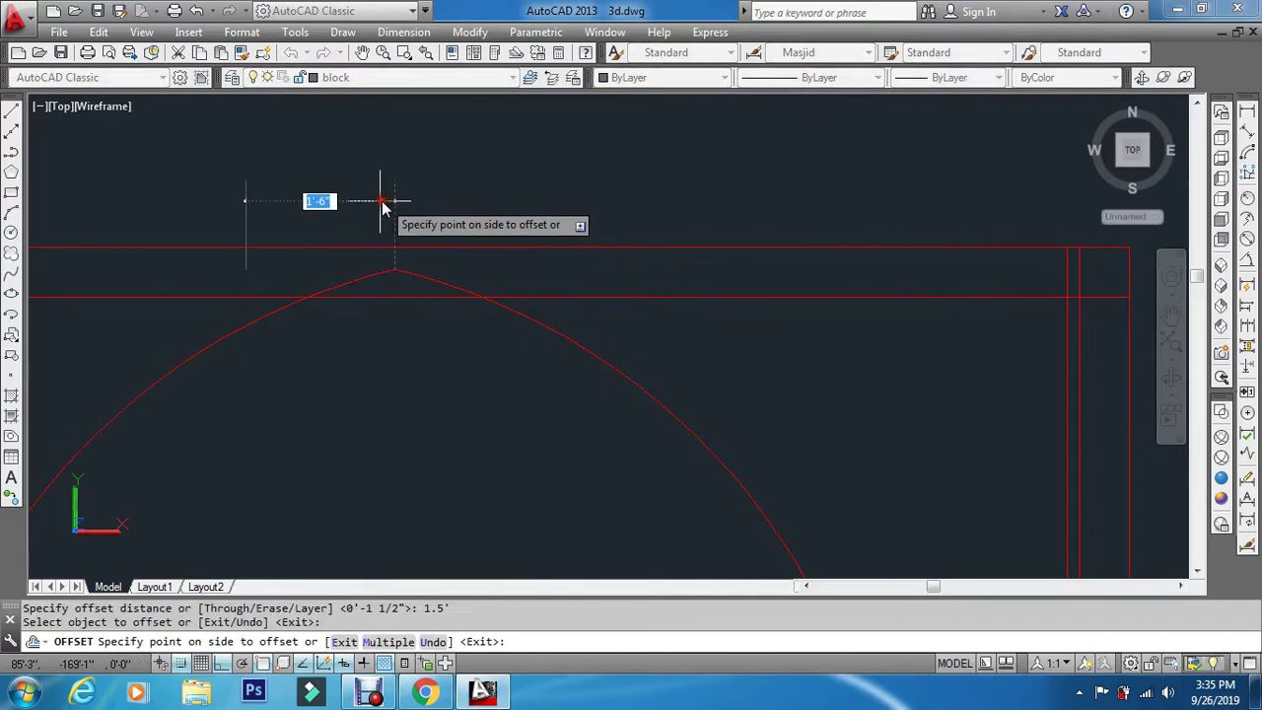
{"action": "left_click", "coordinate": [385, 206]}
{"action": "left_click", "coordinate": [395, 206]}
{"action": "left_click", "coordinate": [490, 219]}
{"action": "key", "text": "Escape"}
{"action": "key", "text": "Escape"}
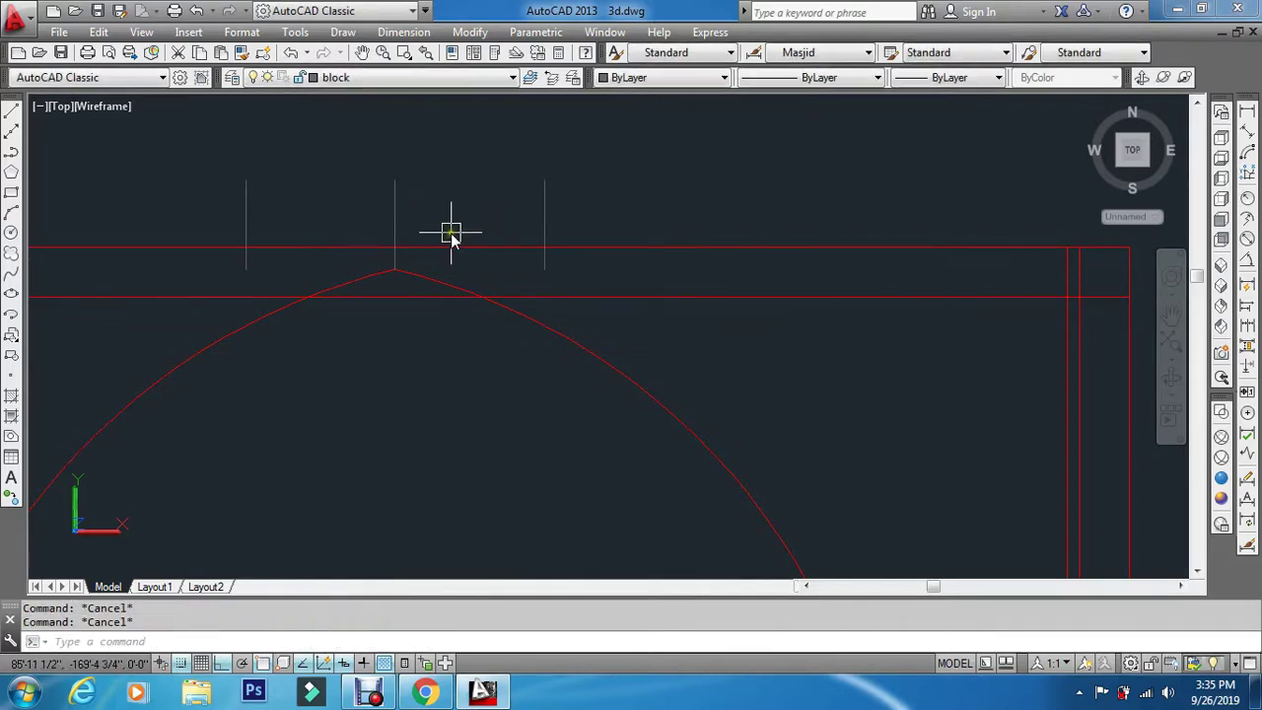
Erase the middle vertical line at the arch's apex
{"action": "type", "text": "e"}
{"action": "key", "text": "Return"}
{"action": "left_click", "coordinate": [451, 177]}
{"action": "left_click", "coordinate": [370, 204]}
{"action": "key", "text": "Return"}
{"action": "key", "text": "Escape"}
{"action": "key", "text": "Escape"}
Offset the two vertical lines beside the arch's apex 1.5 inches outward
{"action": "type", "text": "o"}
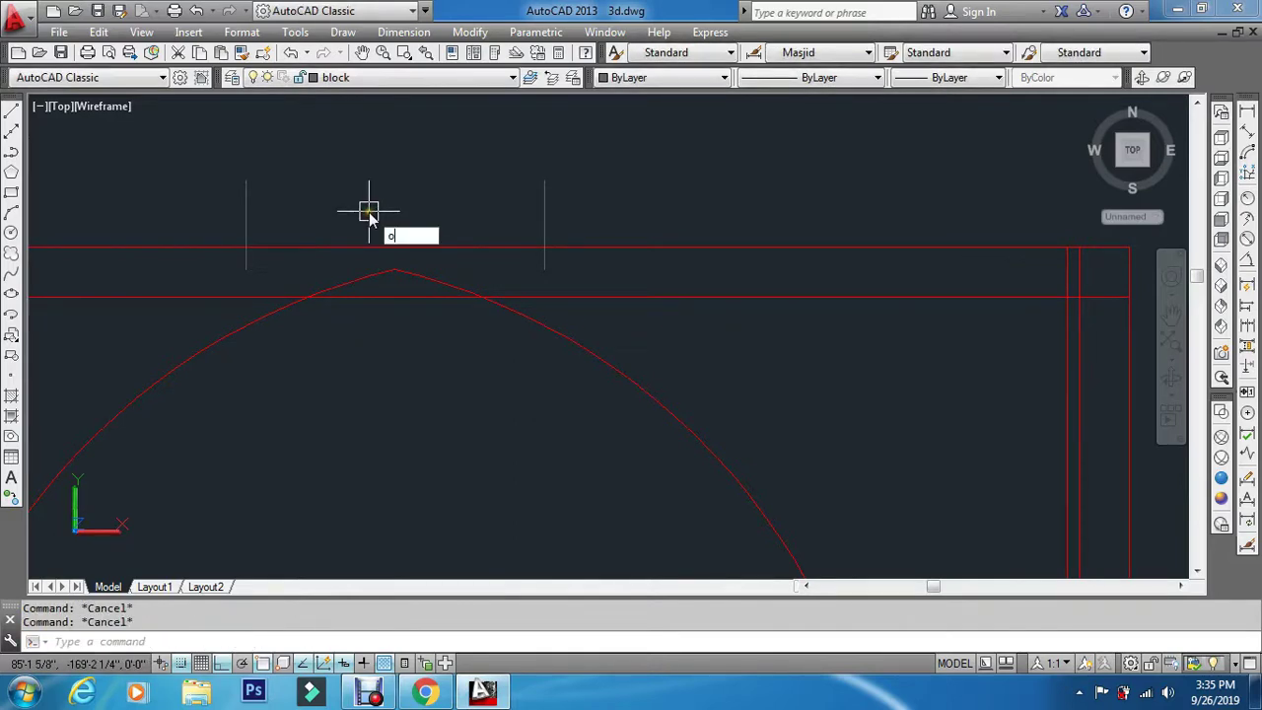
{"action": "key", "text": "Return"}
{"action": "type", "text": "1.5"}
{"action": "key", "text": "Return"}
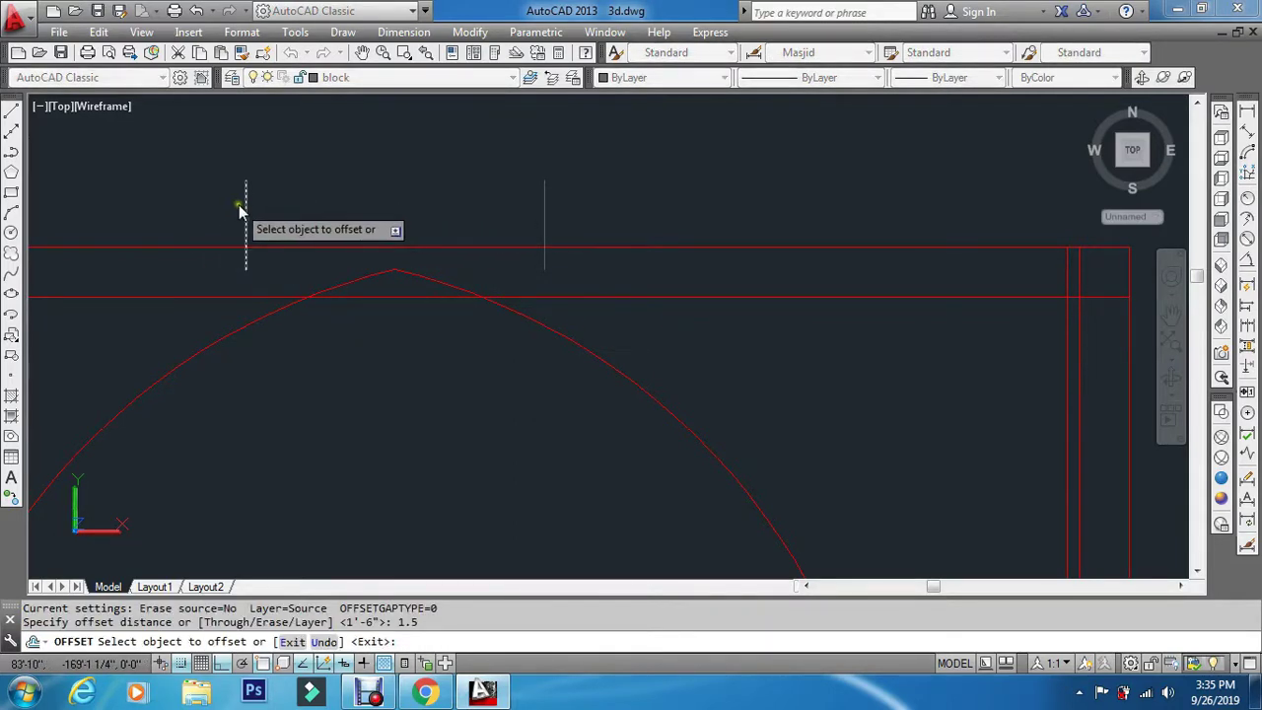
{"action": "left_click", "coordinate": [244, 209]}
{"action": "left_click", "coordinate": [194, 255]}
{"action": "left_click", "coordinate": [545, 217]}
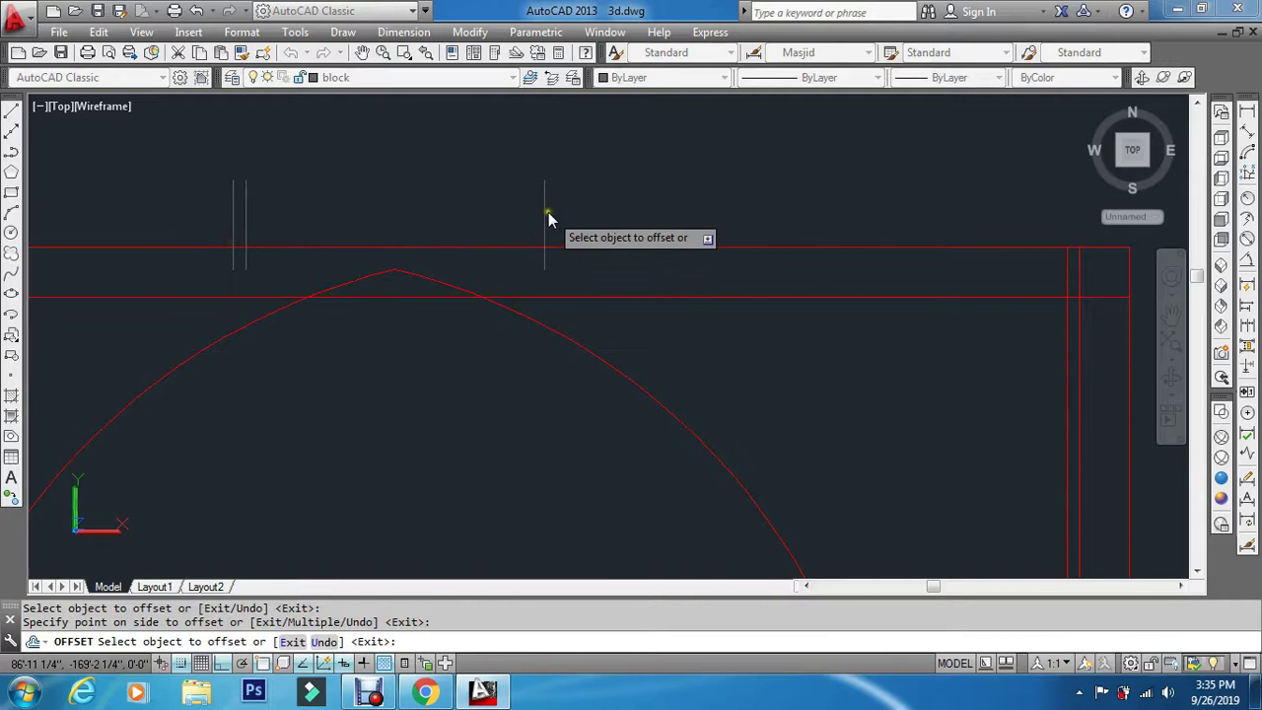
{"action": "left_click", "coordinate": [629, 218]}
{"action": "key", "text": "Escape"}
{"action": "key", "text": "Escape"}
{"action": "key", "text": "Escape"}
Offset the horizontal line below the porch's top line 1.5 inches downward
{"action": "key", "text": "Return"}
{"action": "key", "text": "Return"}
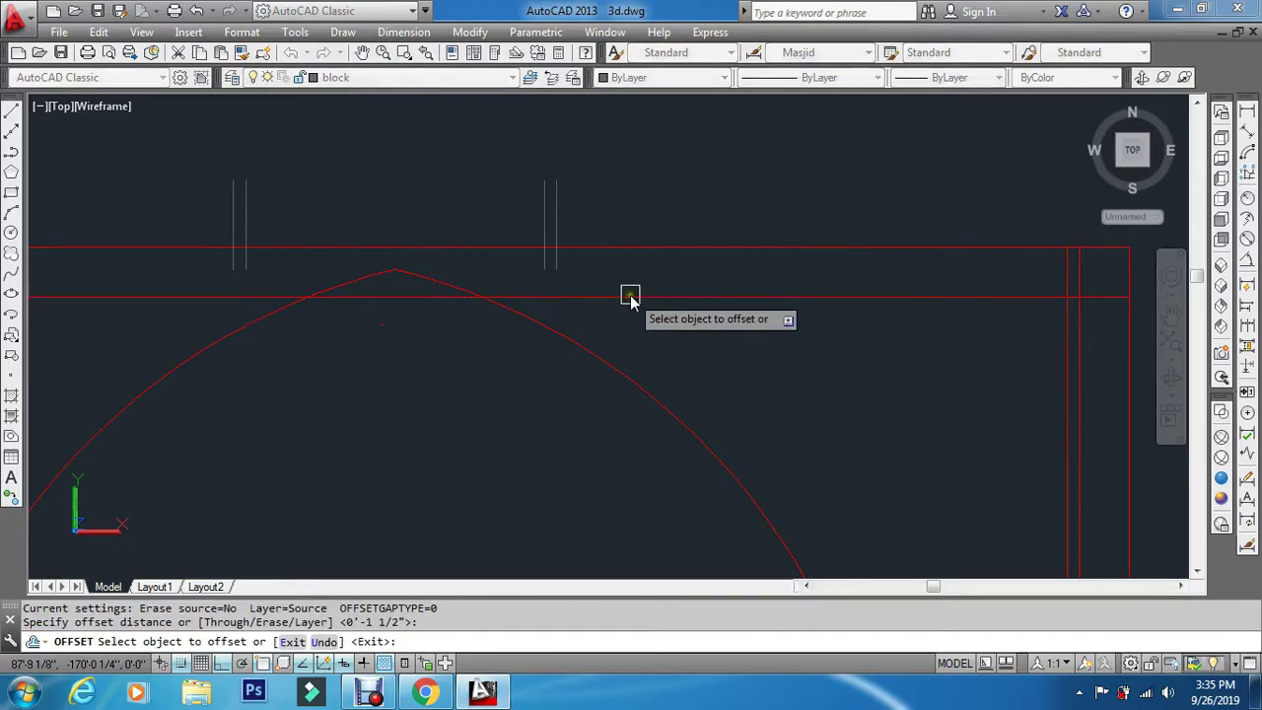
{"action": "left_click", "coordinate": [630, 296]}
{"action": "left_click", "coordinate": [641, 380]}
{"action": "key", "text": "Escape"}
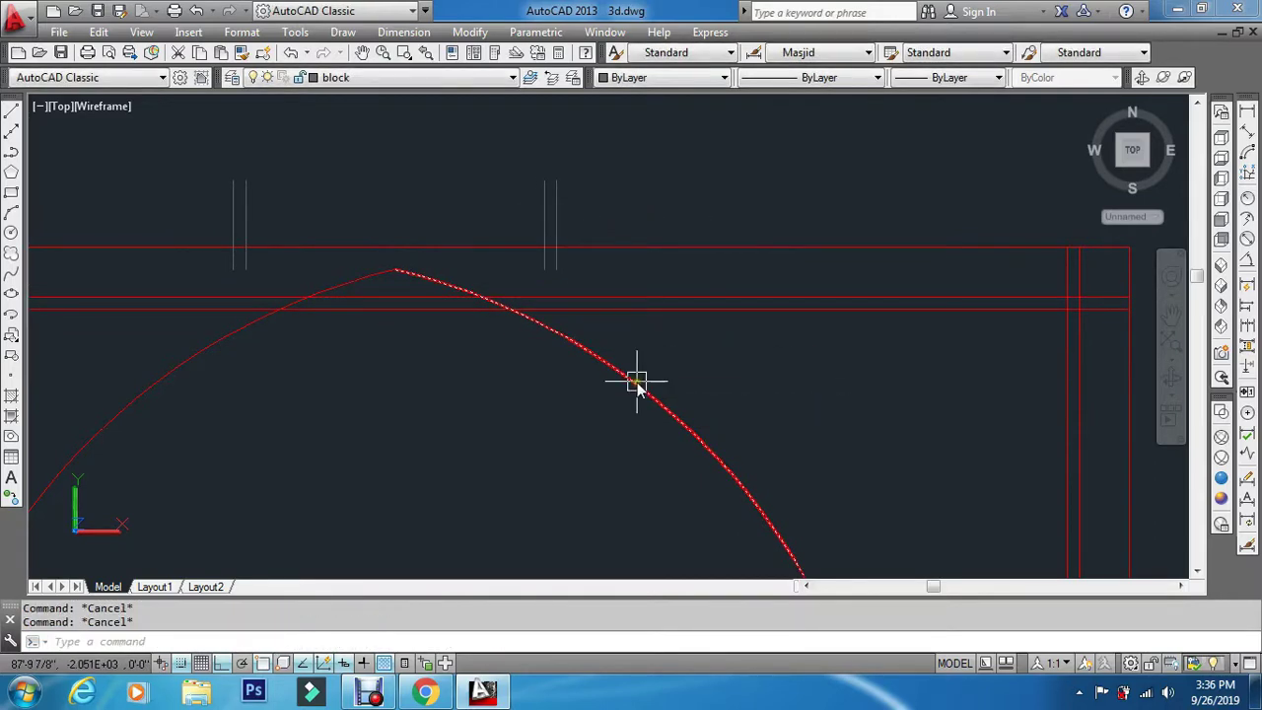
Extend the four short vertical lines beside the arch's apex down to the lower horizontal line
{"action": "type", "text": "ex"}
{"action": "key", "text": "Return"}
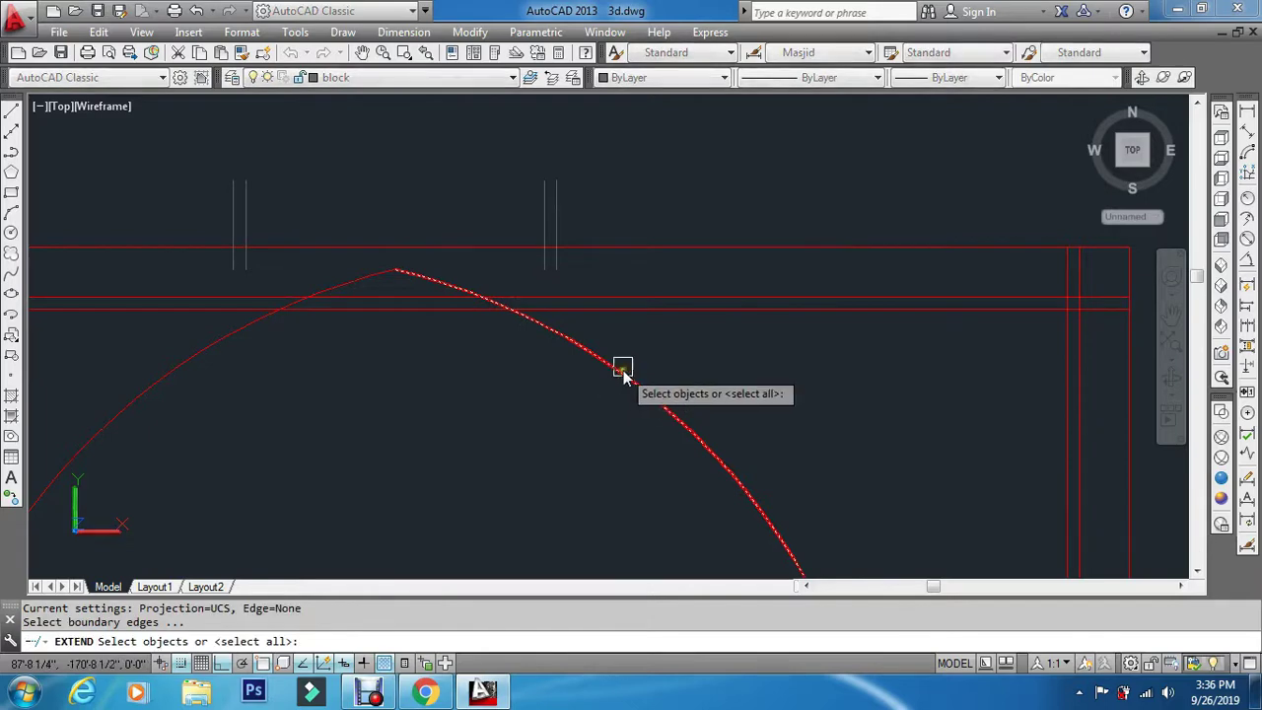
{"action": "left_click", "coordinate": [626, 310]}
{"action": "key", "text": "Return"}
{"action": "left_click", "coordinate": [611, 209]}
{"action": "left_click", "coordinate": [505, 208]}
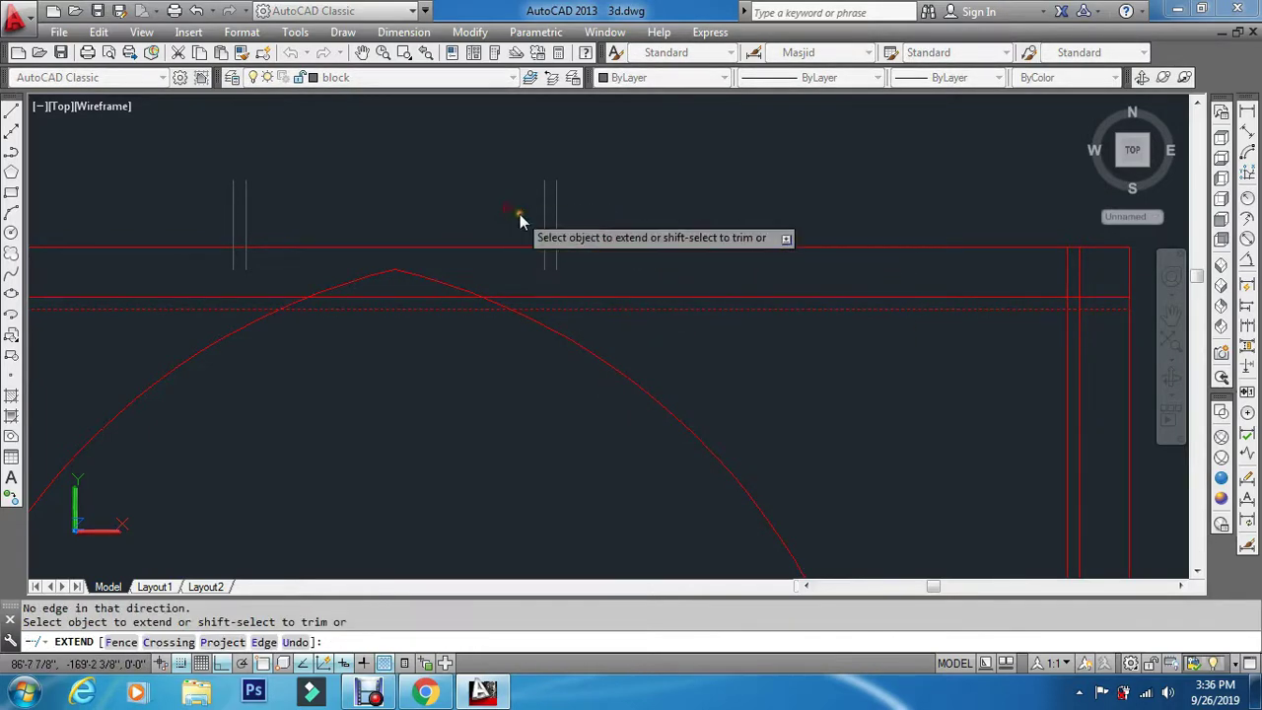
{"action": "left_click", "coordinate": [574, 260]}
{"action": "left_click", "coordinate": [249, 282]}
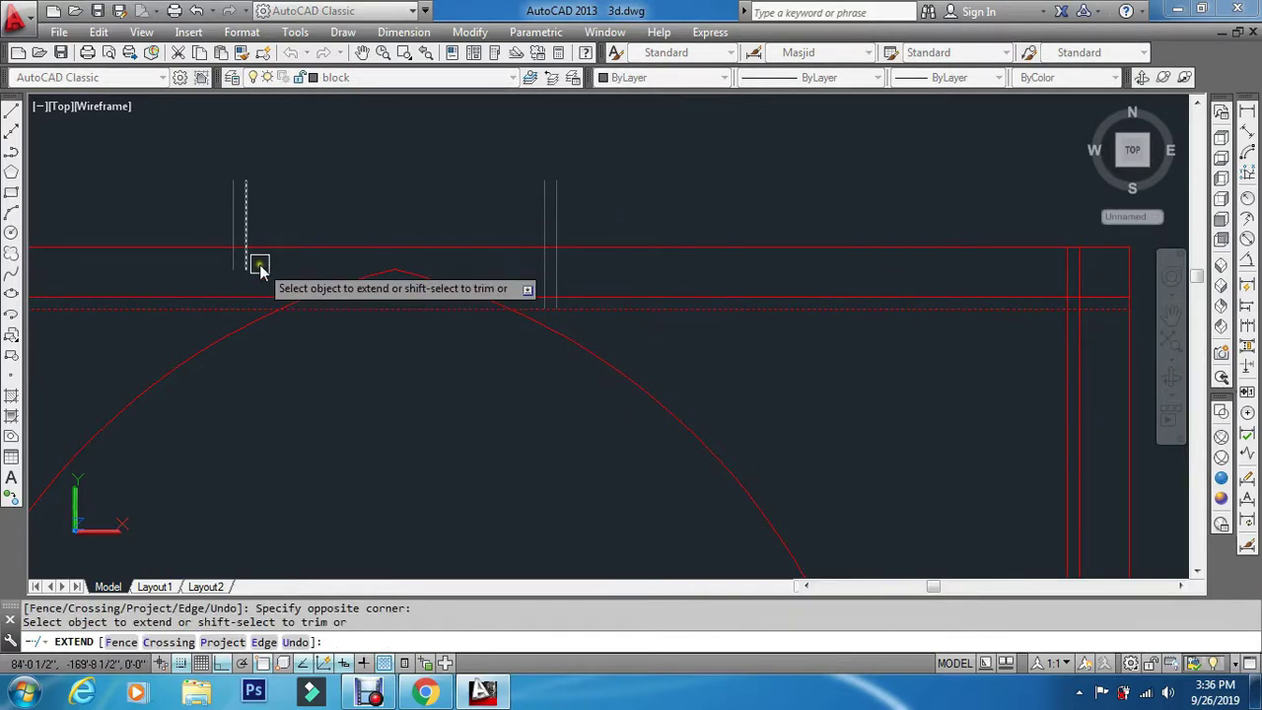
{"action": "left_click", "coordinate": [256, 267]}
{"action": "left_click", "coordinate": [220, 273]}
{"action": "key", "text": "Escape"}
Trim both horizontal lines below the porch's top line between the two inner vertical lines around the apex
{"action": "type", "text": "ts o"}
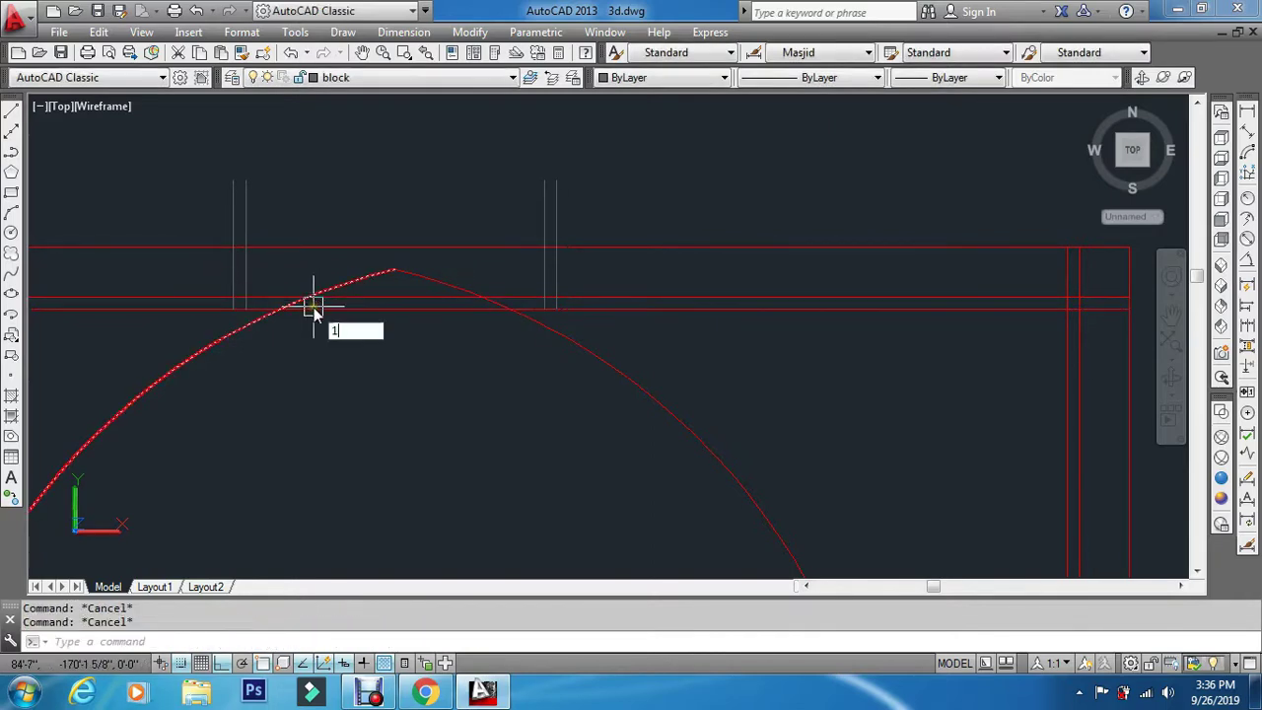
{"action": "type", "text": "r"}
{"action": "key", "text": "Return"}
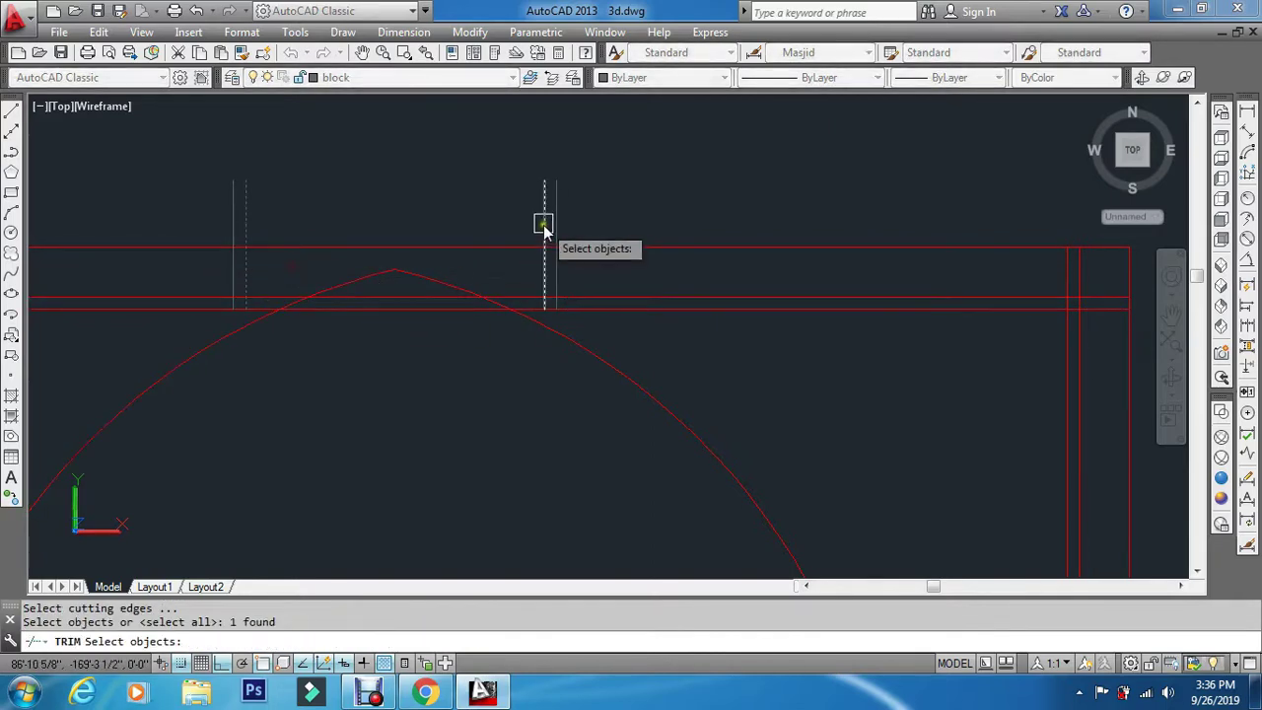
{"action": "key", "text": "Return"}
{"action": "left_click", "coordinate": [421, 314]}
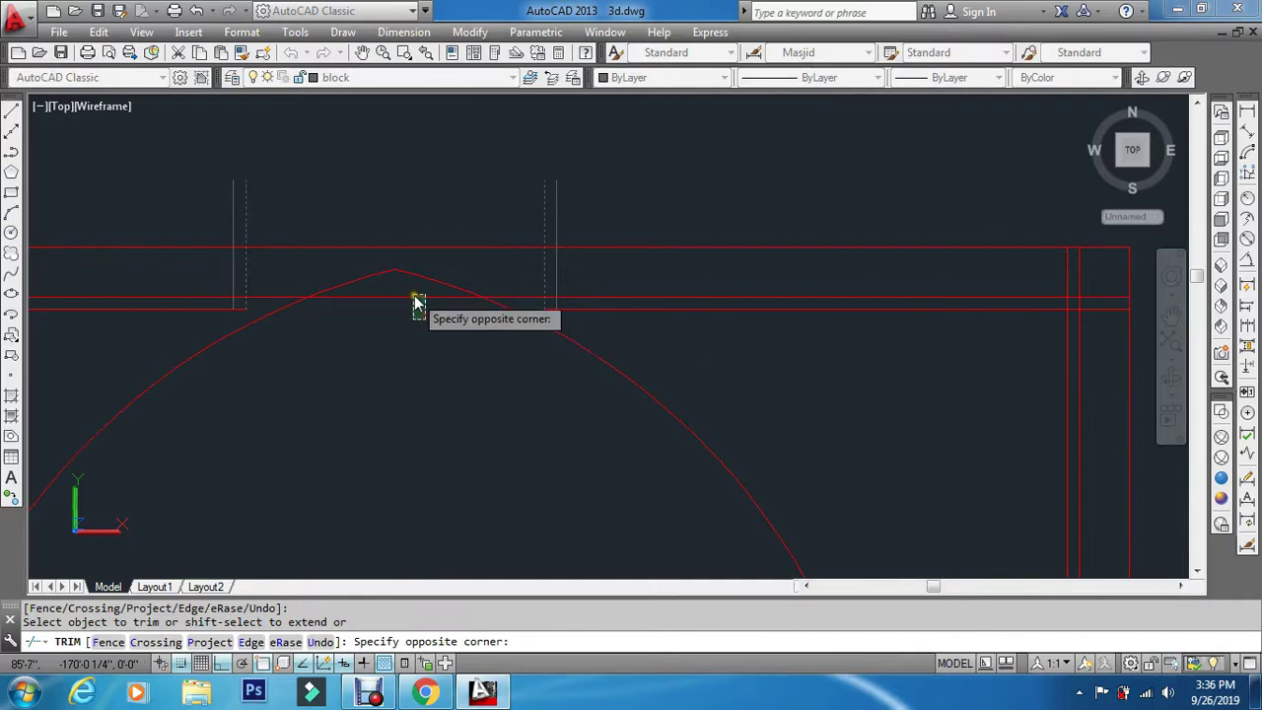
{"action": "left_click", "coordinate": [412, 296]}
{"action": "key", "text": "Escape"}
Try to fillet the outer vertical line right of the apex with the upper horizontal line at 5/8" radius, and undo it
{"action": "type", "text": "f"}
{"action": "key", "text": "Return"}
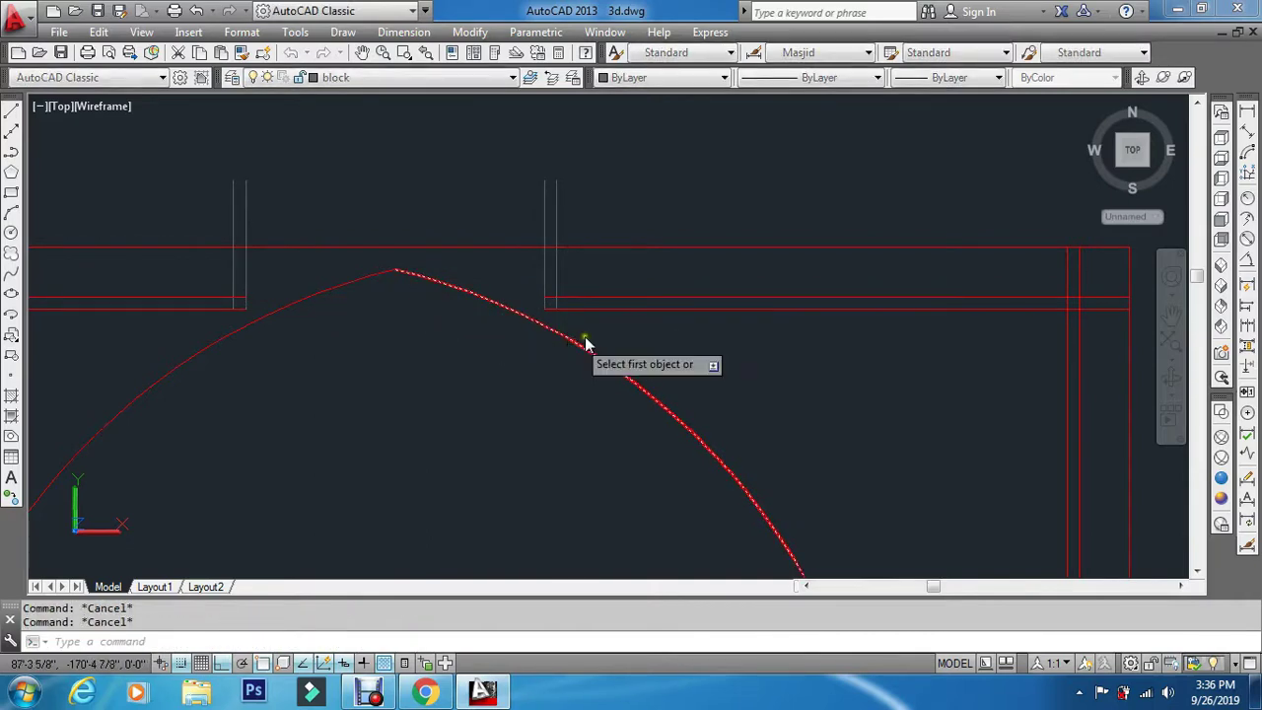
{"action": "left_click", "coordinate": [559, 289]}
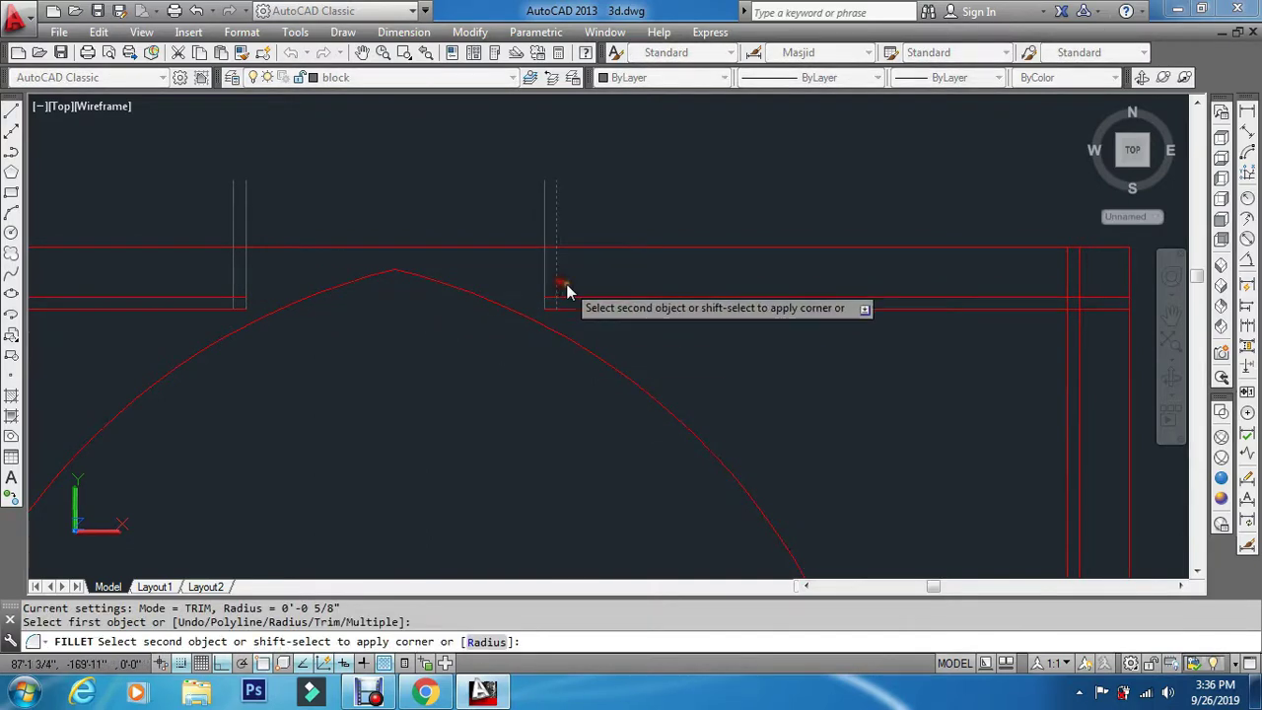
{"action": "left_click", "coordinate": [593, 295]}
{"action": "key", "text": "Return"}
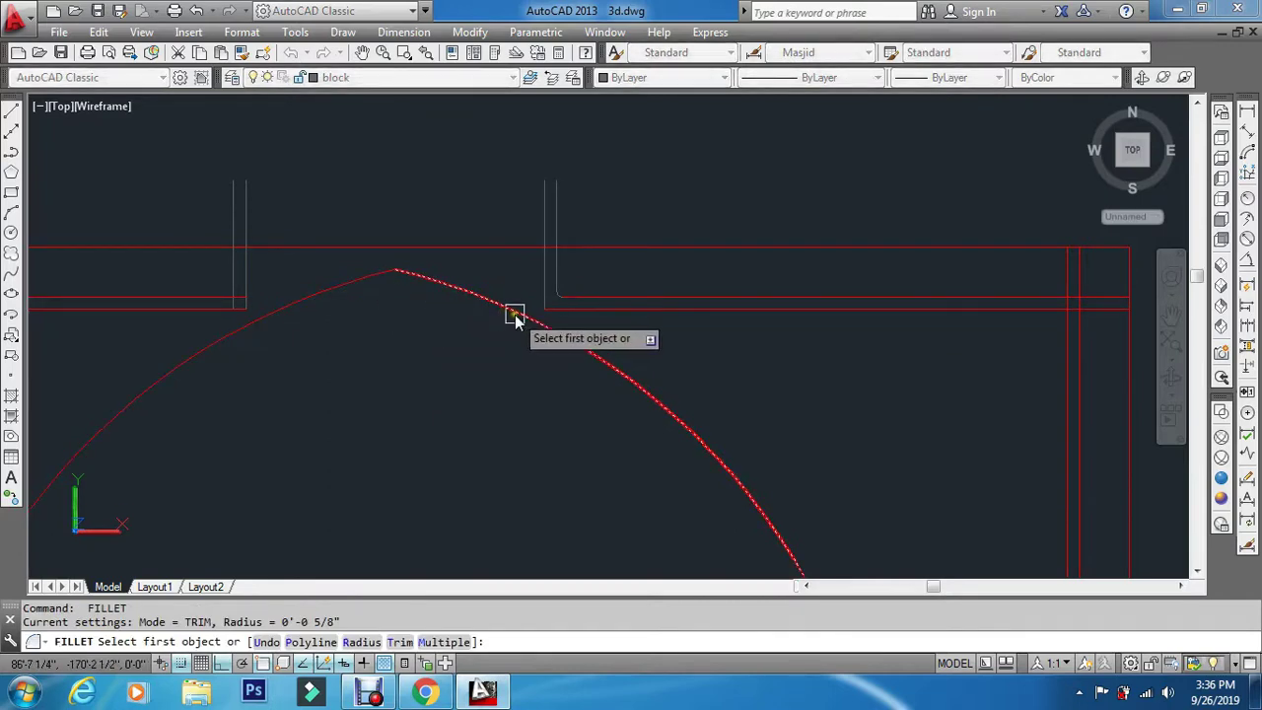
{"action": "key", "text": "Escape"}
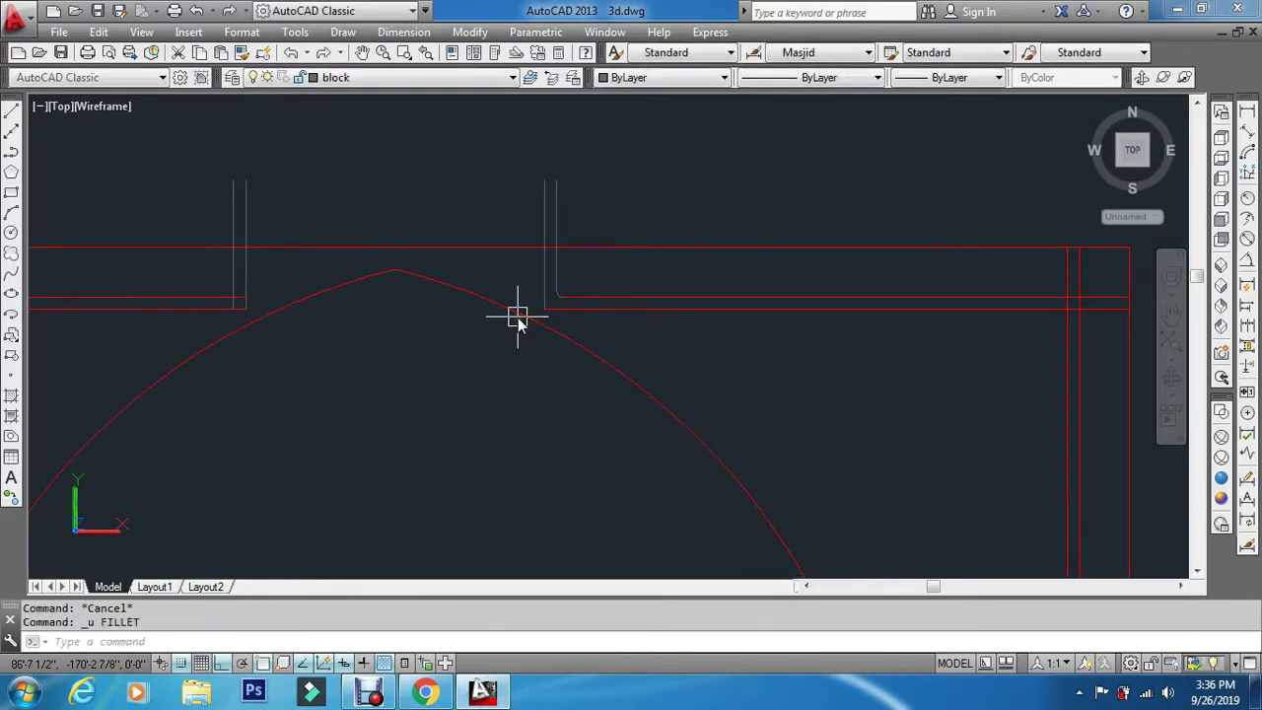
{"action": "key", "text": "Escape"}
{"action": "key", "text": "Escape"}
Fillet the outer vertical line right of the apex and the upper horizontal line into a sharp corner with radius 0
{"action": "type", "text": "f"}
{"action": "key", "text": "Return"}
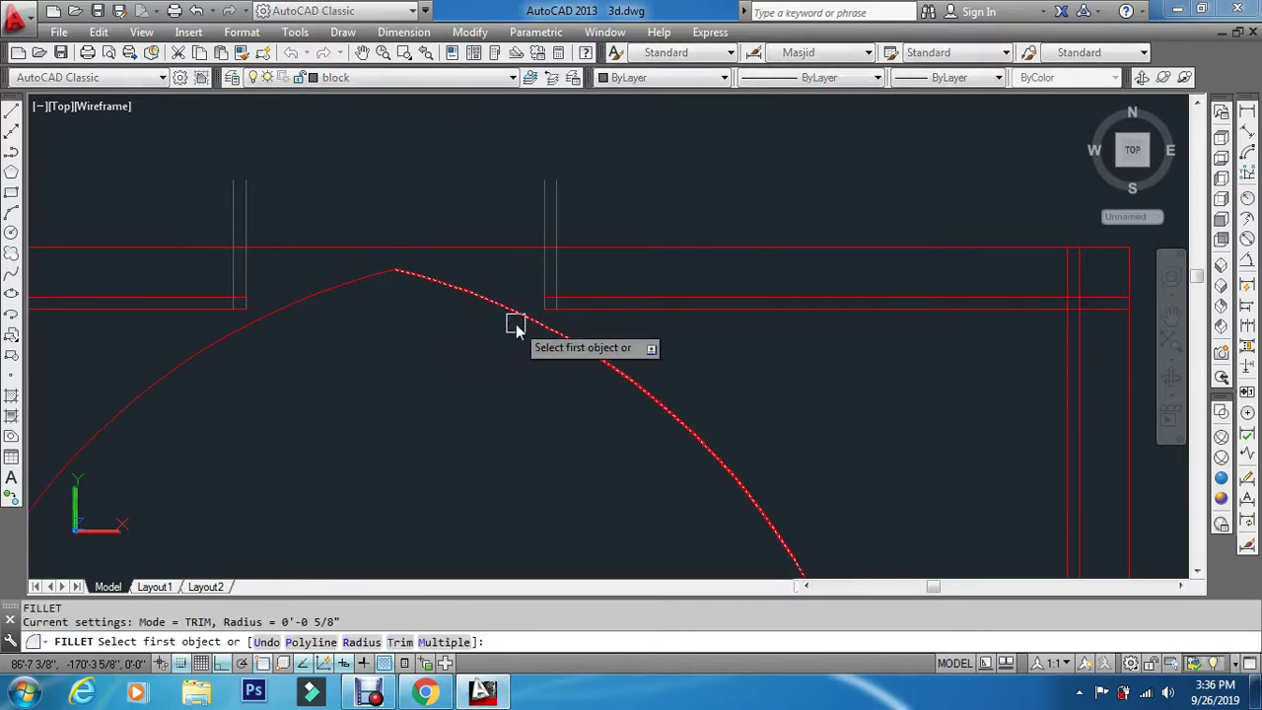
{"action": "type", "text": "r"}
{"action": "key", "text": "Return"}
{"action": "type", "text": "0"}
{"action": "key", "text": "Return"}
{"action": "left_click", "coordinate": [556, 281]}
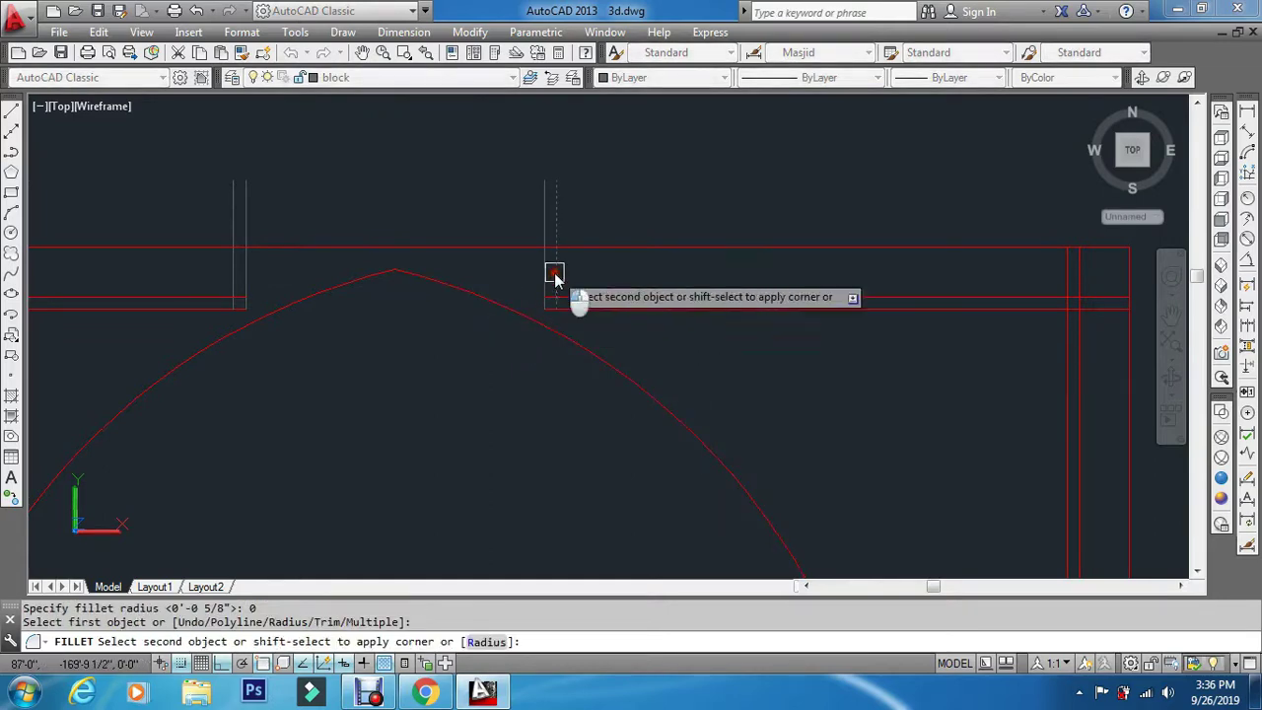
{"action": "left_click", "coordinate": [572, 296]}
Join the outer vertical line left of the apex and the upper horizontal line with the same zero-radius fillet
{"action": "key", "text": "Return"}
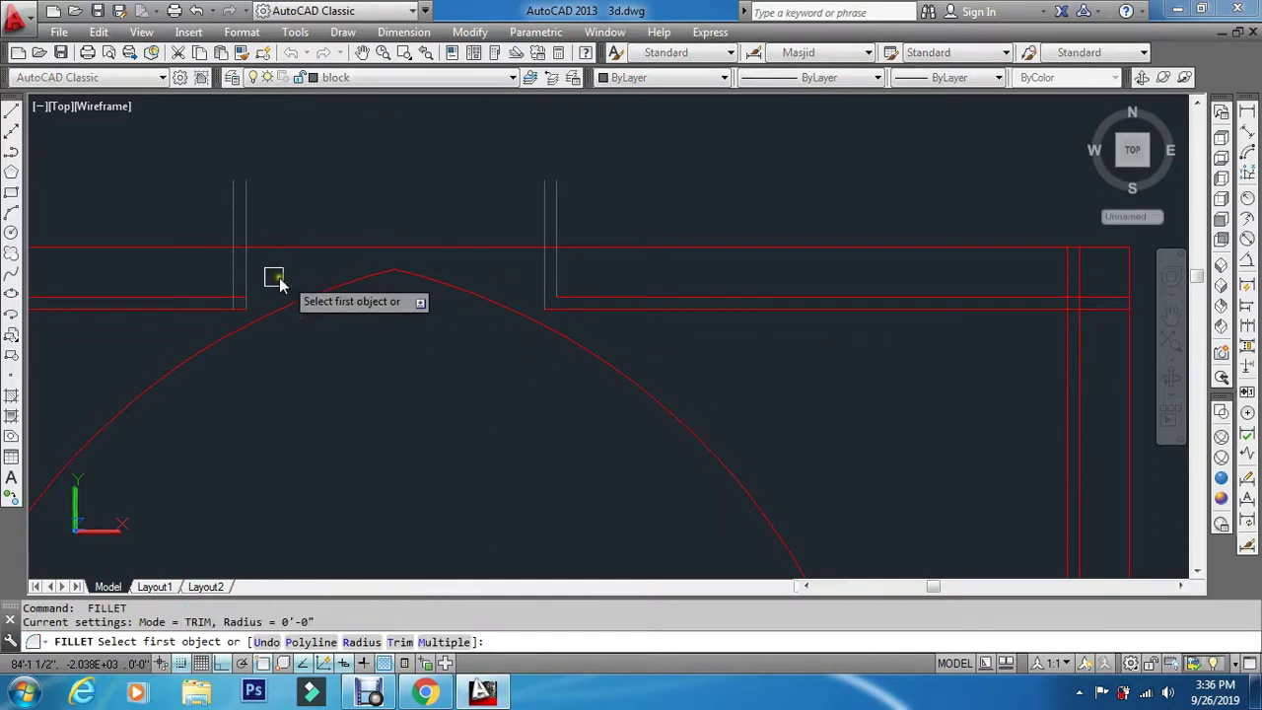
{"action": "left_click", "coordinate": [182, 297]}
{"action": "left_click", "coordinate": [236, 274]}
{"action": "key", "text": "Return"}
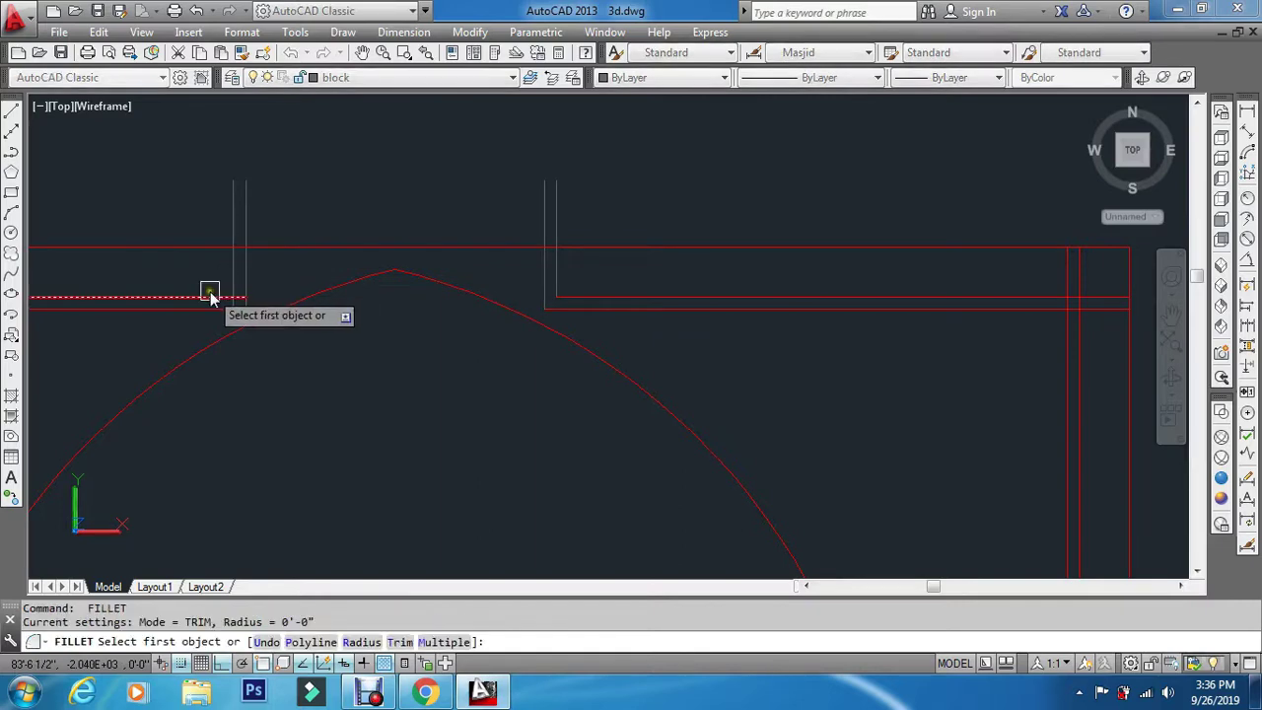
{"action": "left_click", "coordinate": [209, 296]}
{"action": "key", "text": "Escape"}
{"action": "key", "text": "Escape"}
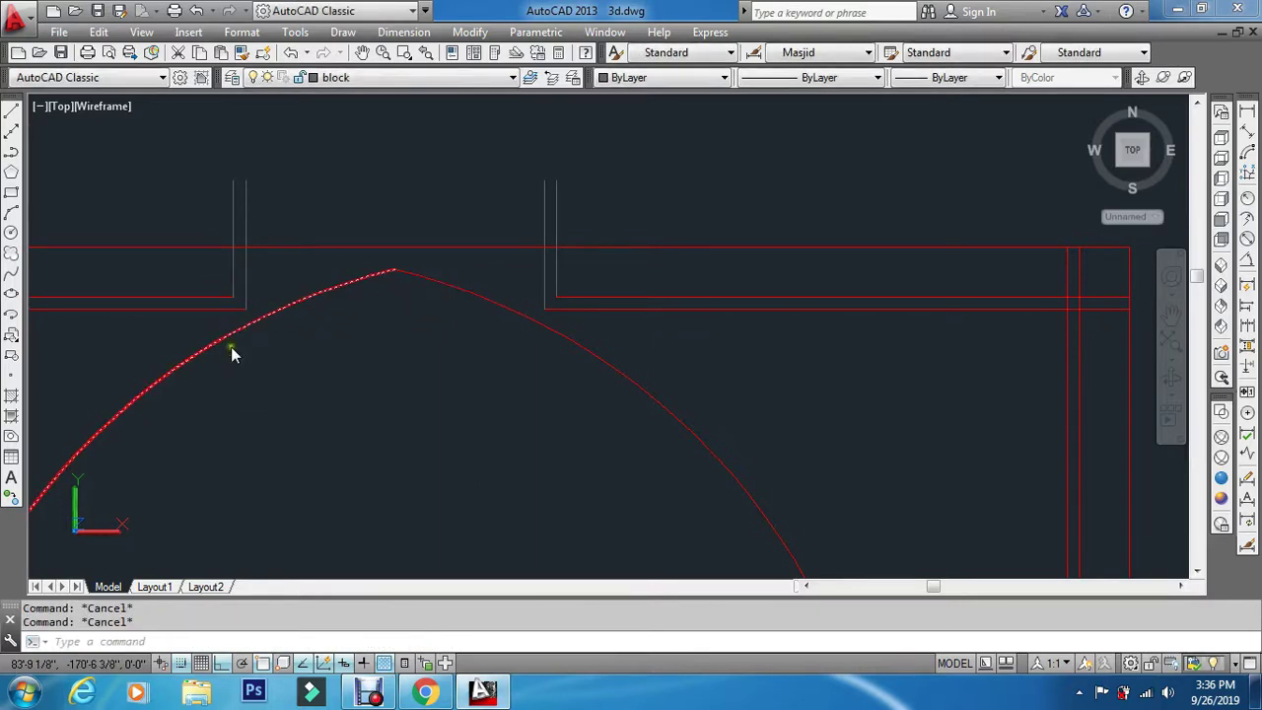
On the column layer, draw a 1 1/2" by 9'-6" rectangle over the strip between the porch's left inner side lines
{"action": "scroll", "coordinate": [271, 289], "scroll_direction": "down", "scroll_amount": 5}
{"action": "scroll", "coordinate": [172, 279], "scroll_direction": "up", "scroll_amount": 3}
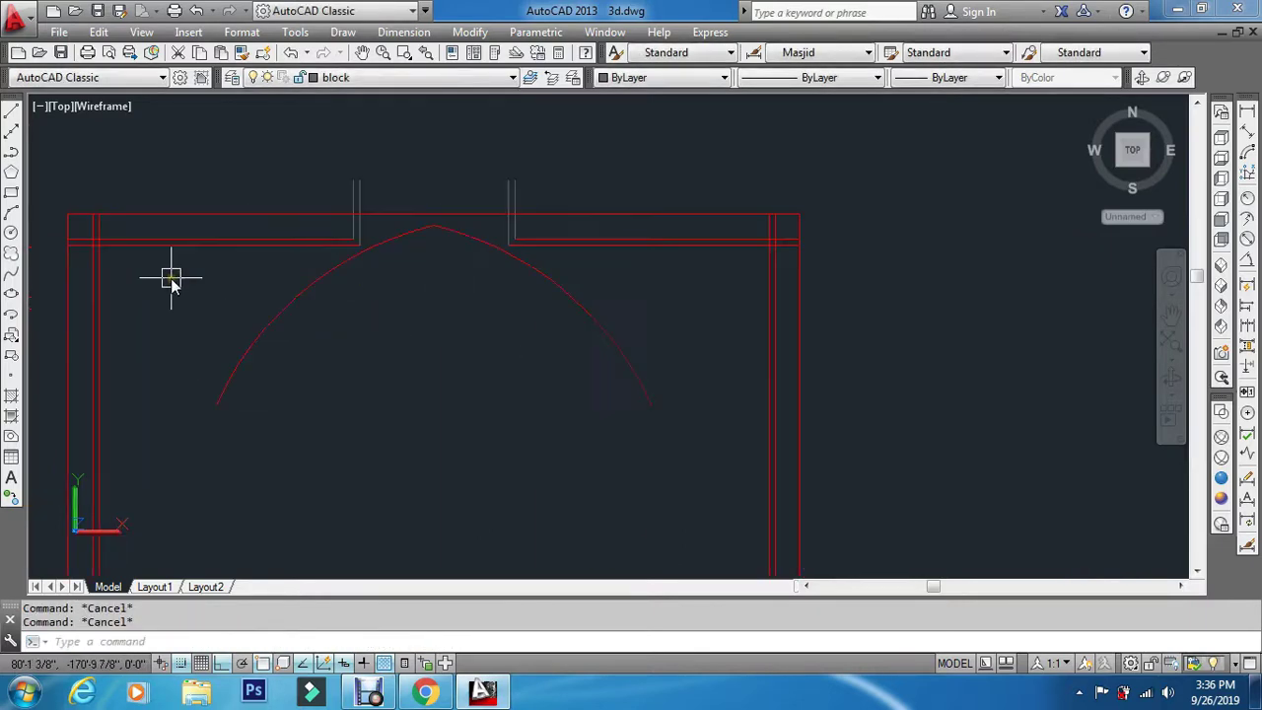
{"action": "left_click", "coordinate": [354, 79]}
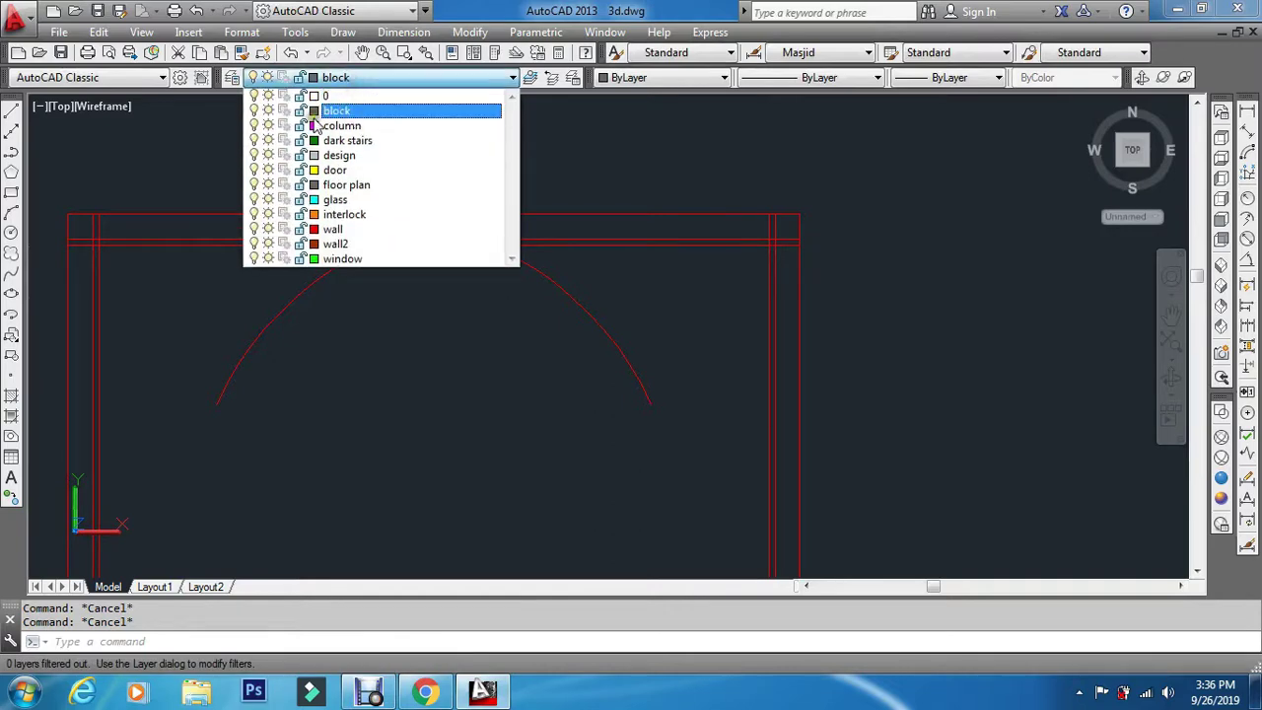
{"action": "left_click", "coordinate": [345, 126]}
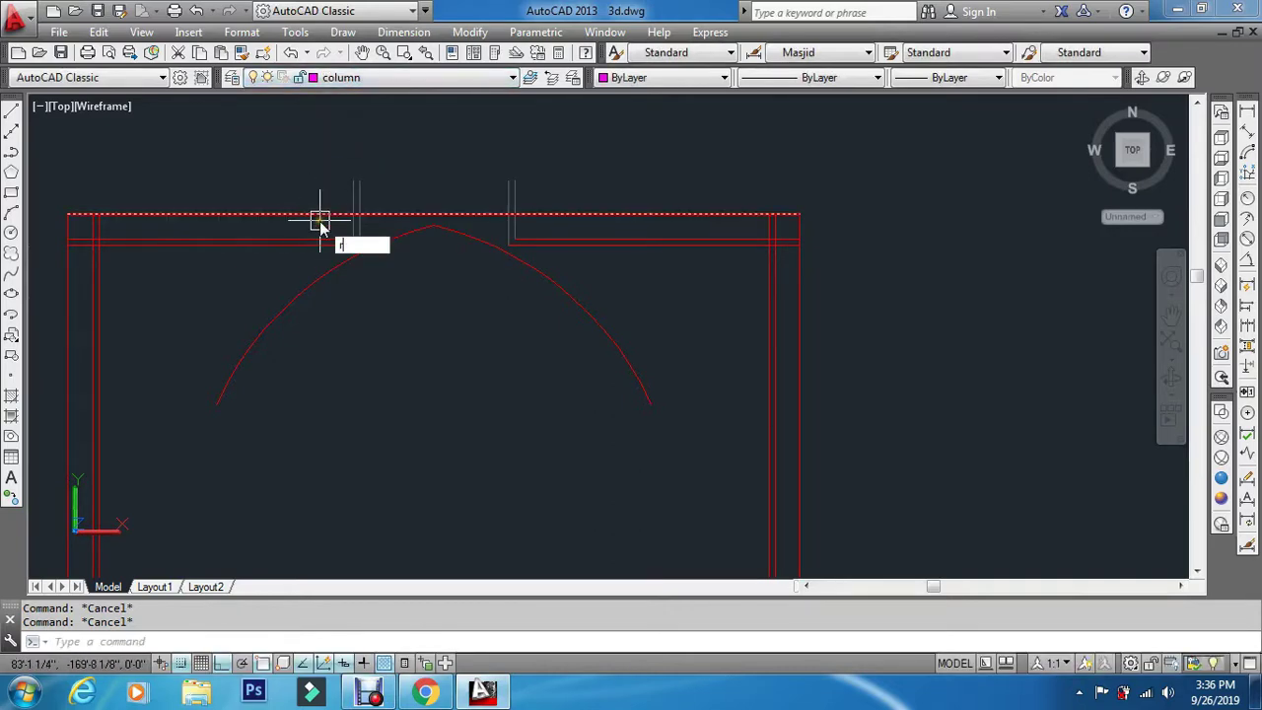
{"action": "type", "text": "rec"}
{"action": "key", "text": "Return"}
{"action": "scroll", "coordinate": [96, 230], "scroll_direction": "up", "scroll_amount": 3}
{"action": "scroll", "coordinate": [62, 225], "scroll_direction": "down", "scroll_amount": 2}
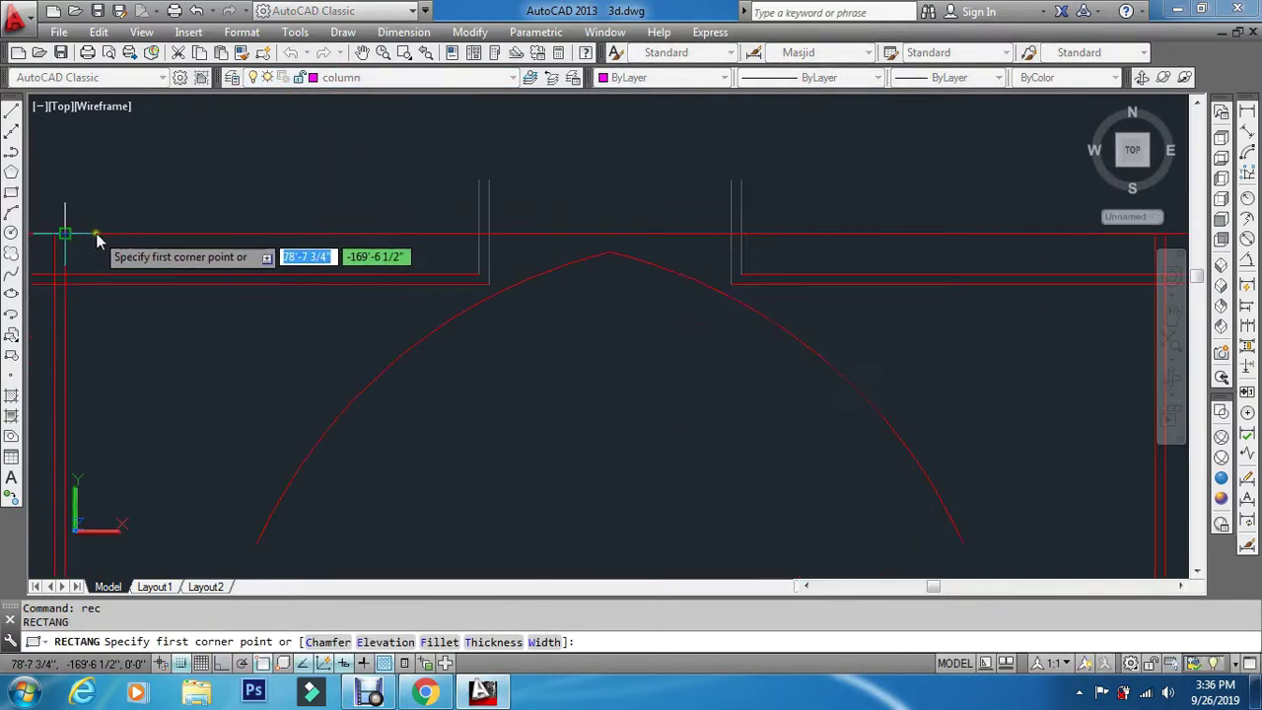
{"action": "scroll", "coordinate": [67, 234], "scroll_direction": "up", "scroll_amount": 2}
{"action": "middle_click_drag", "start_coordinate": [174, 247], "coordinate": [644, 237]}
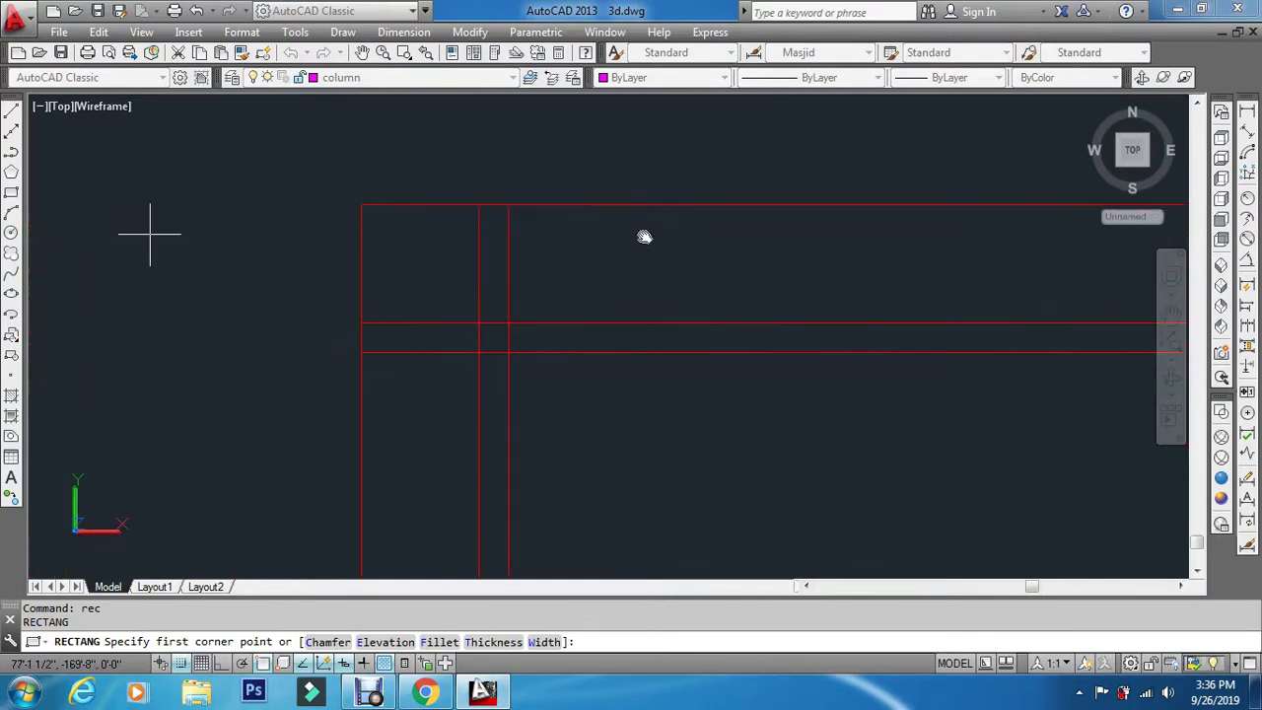
{"action": "left_click", "coordinate": [480, 205]}
{"action": "scroll", "coordinate": [513, 316], "scroll_direction": "up", "scroll_amount": 5}
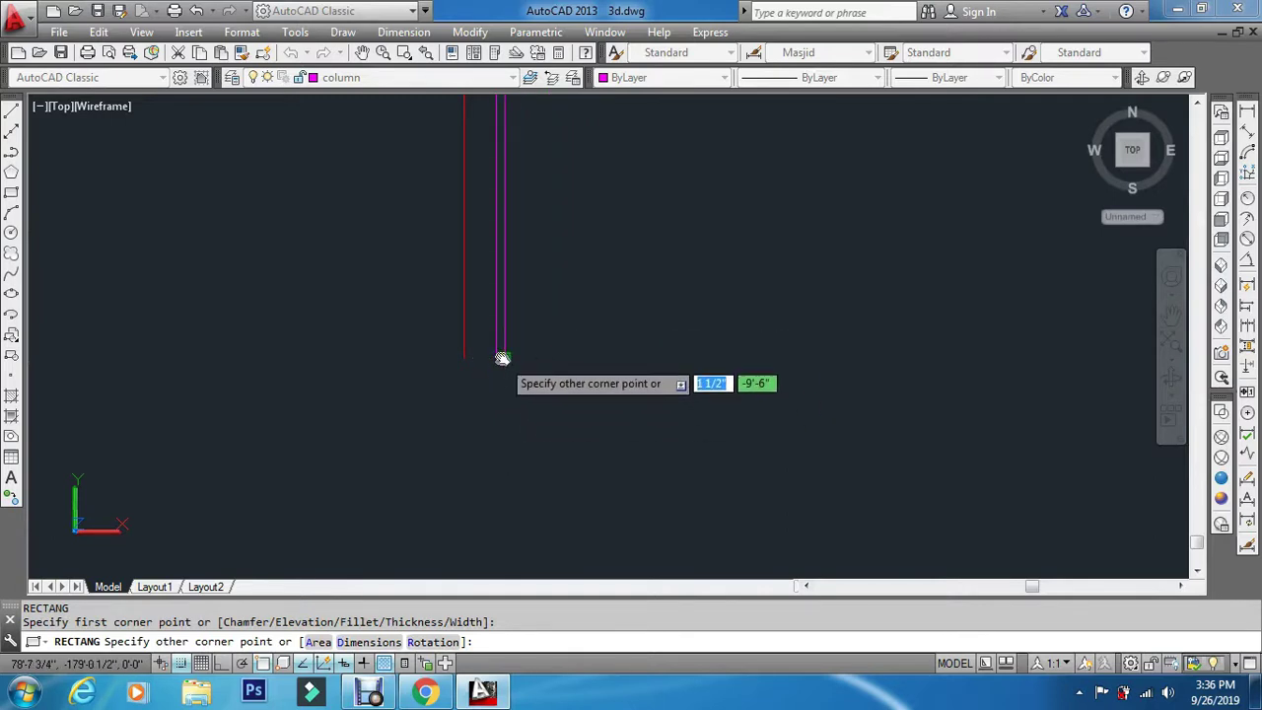
{"action": "left_click", "coordinate": [501, 356]}
Copy the narrow column rectangle from the porch's left side to the matching strip on the right side
{"action": "key", "text": "Return"}
{"action": "scroll", "coordinate": [518, 320], "scroll_direction": "up", "scroll_amount": 6}
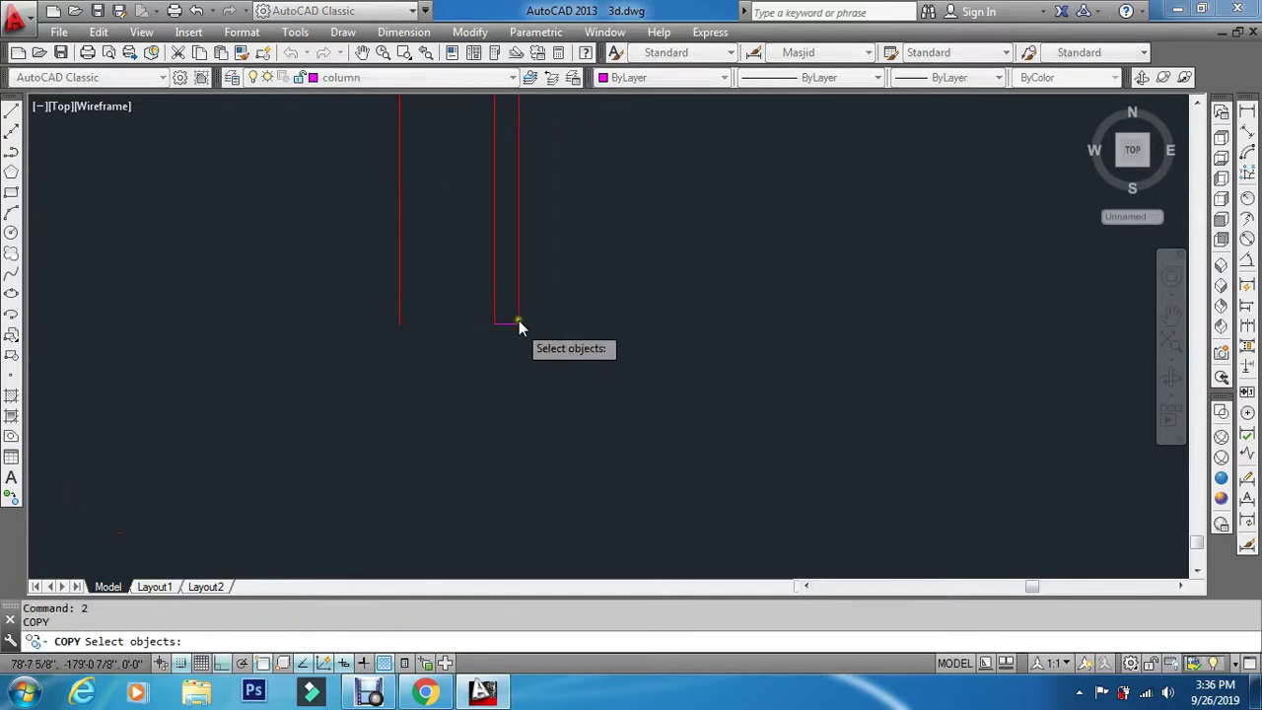
{"action": "left_click", "coordinate": [501, 326]}
{"action": "key", "text": "Return"}
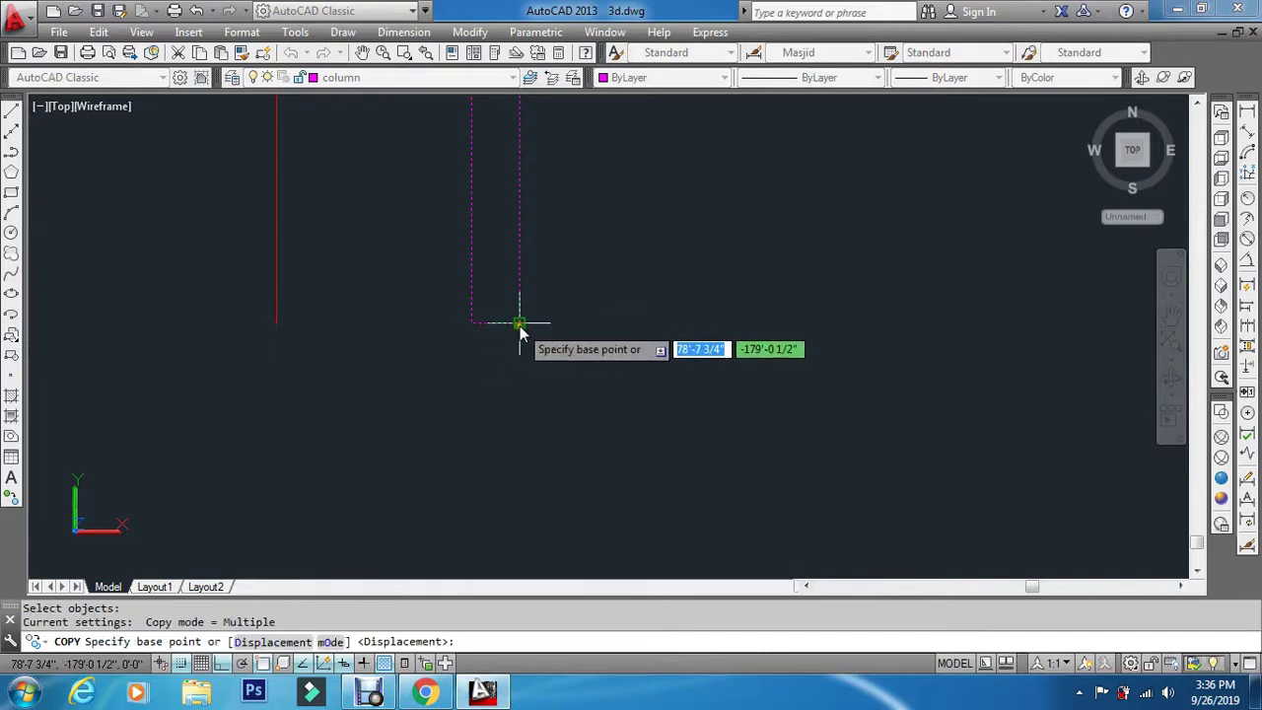
{"action": "left_click", "coordinate": [515, 325]}
{"action": "scroll", "coordinate": [496, 394], "scroll_direction": "down", "scroll_amount": 4}
{"action": "scroll", "coordinate": [607, 444], "scroll_direction": "up", "scroll_amount": 2}
{"action": "scroll", "coordinate": [608, 438], "scroll_direction": "up", "scroll_amount": 4}
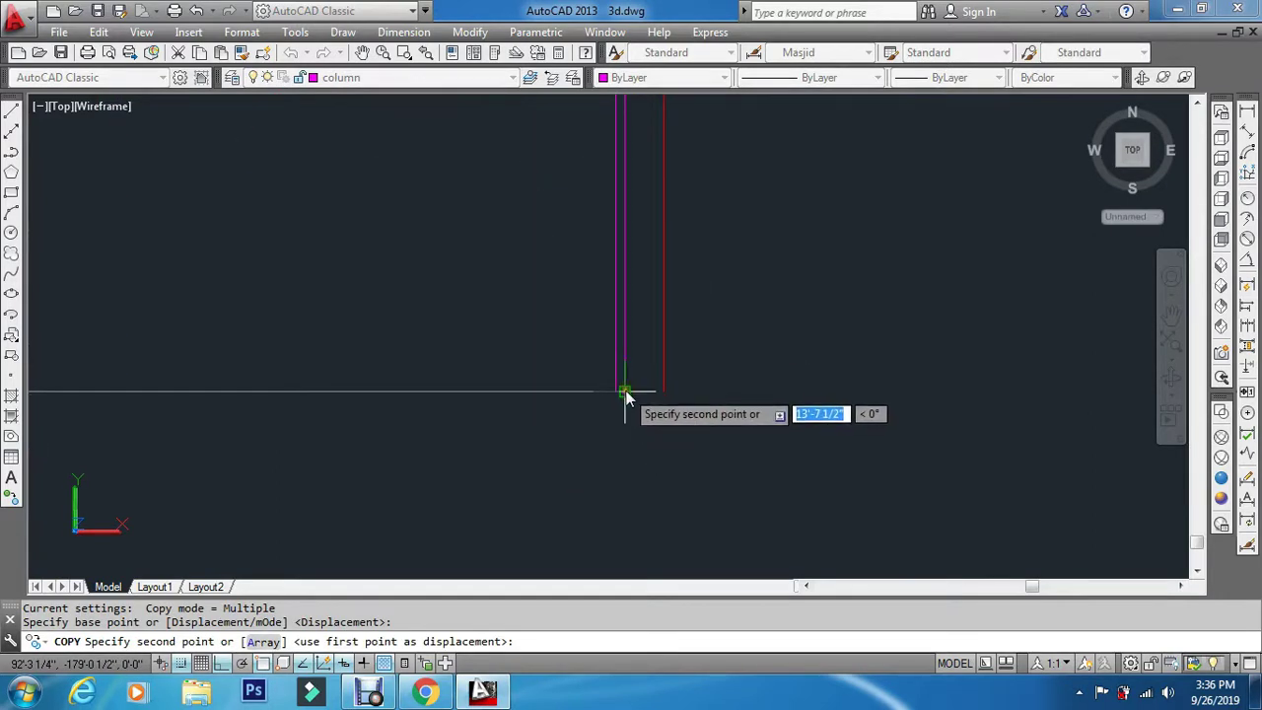
{"action": "left_click", "coordinate": [626, 391]}
{"action": "key", "text": "Escape"}
{"action": "key", "text": "Escape"}
{"action": "key", "text": "Escape"}
{"action": "scroll", "coordinate": [612, 463], "scroll_direction": "down", "scroll_amount": 4}
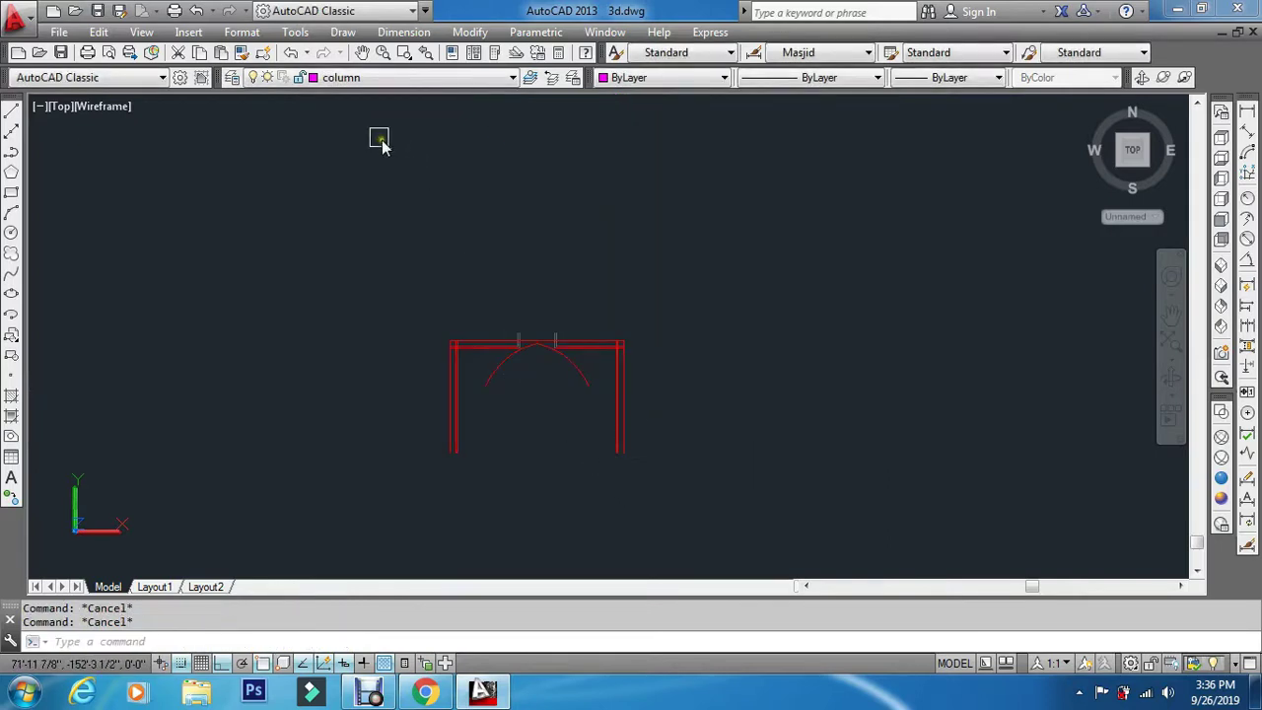
Make the design layer current and turn off the column layer
{"action": "left_click", "coordinate": [363, 81]}
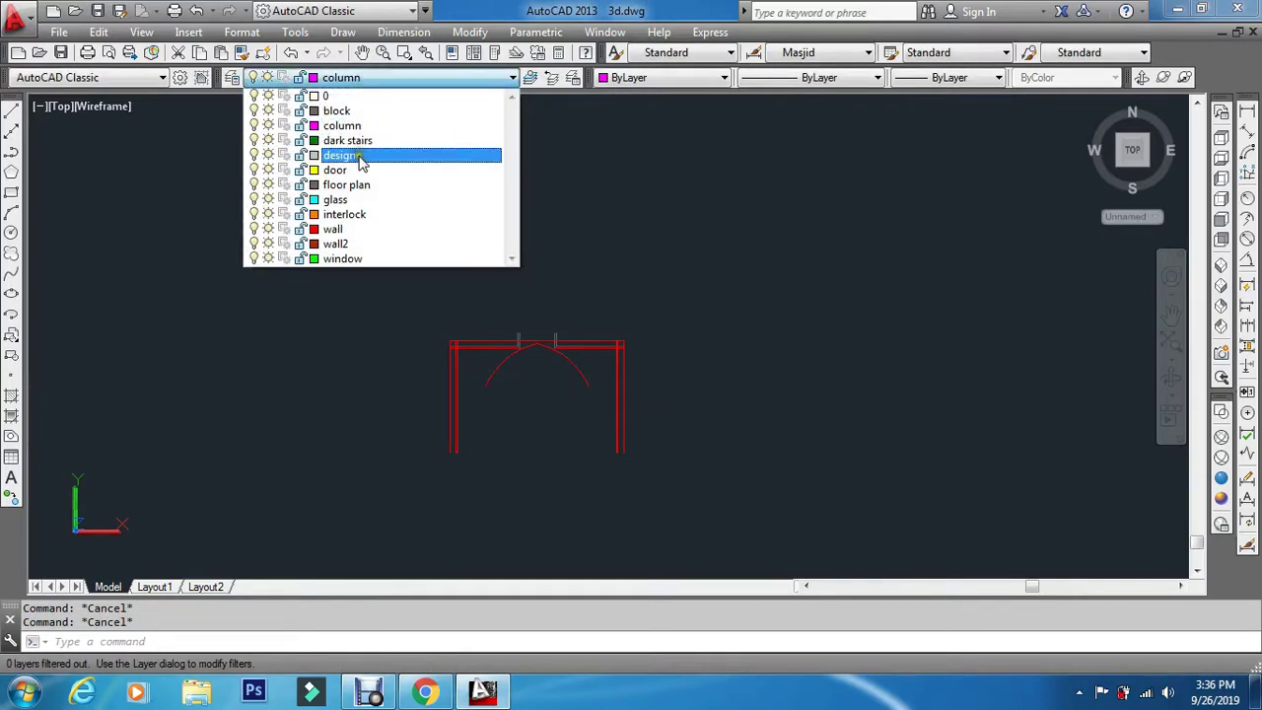
{"action": "left_click", "coordinate": [361, 161]}
{"action": "left_click", "coordinate": [354, 83]}
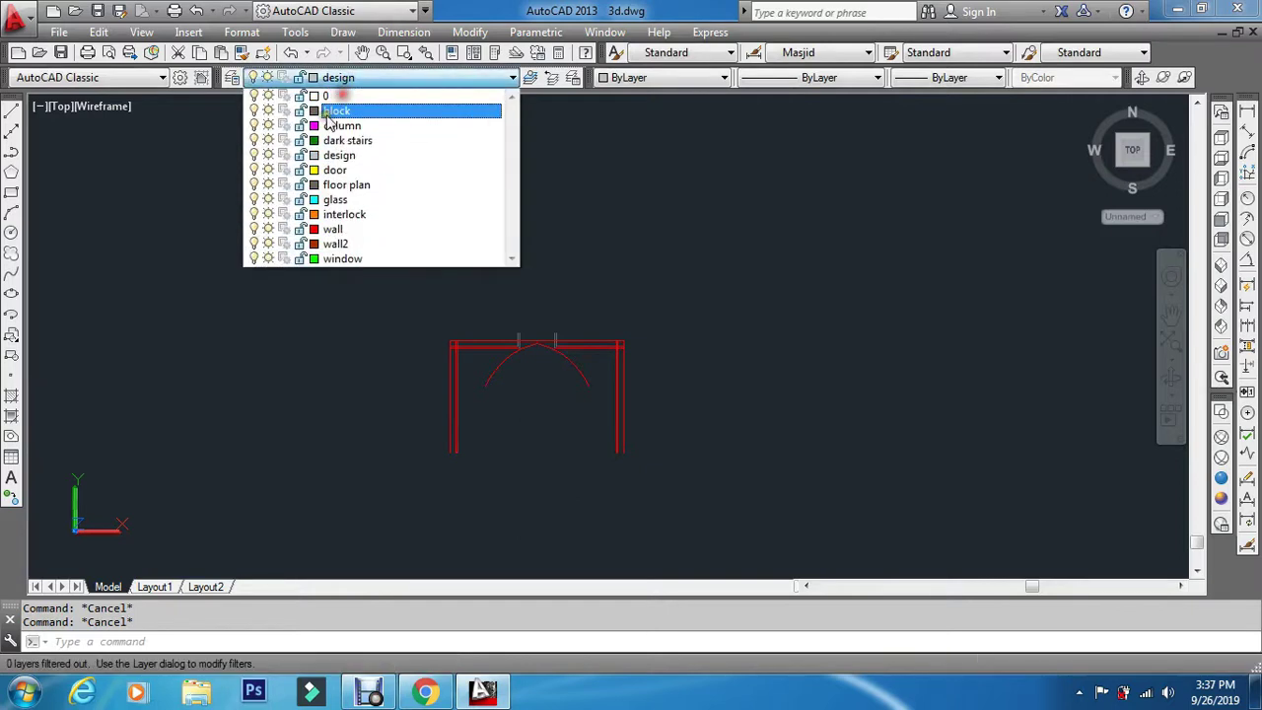
{"action": "left_click", "coordinate": [254, 126]}
{"action": "left_click", "coordinate": [217, 224]}
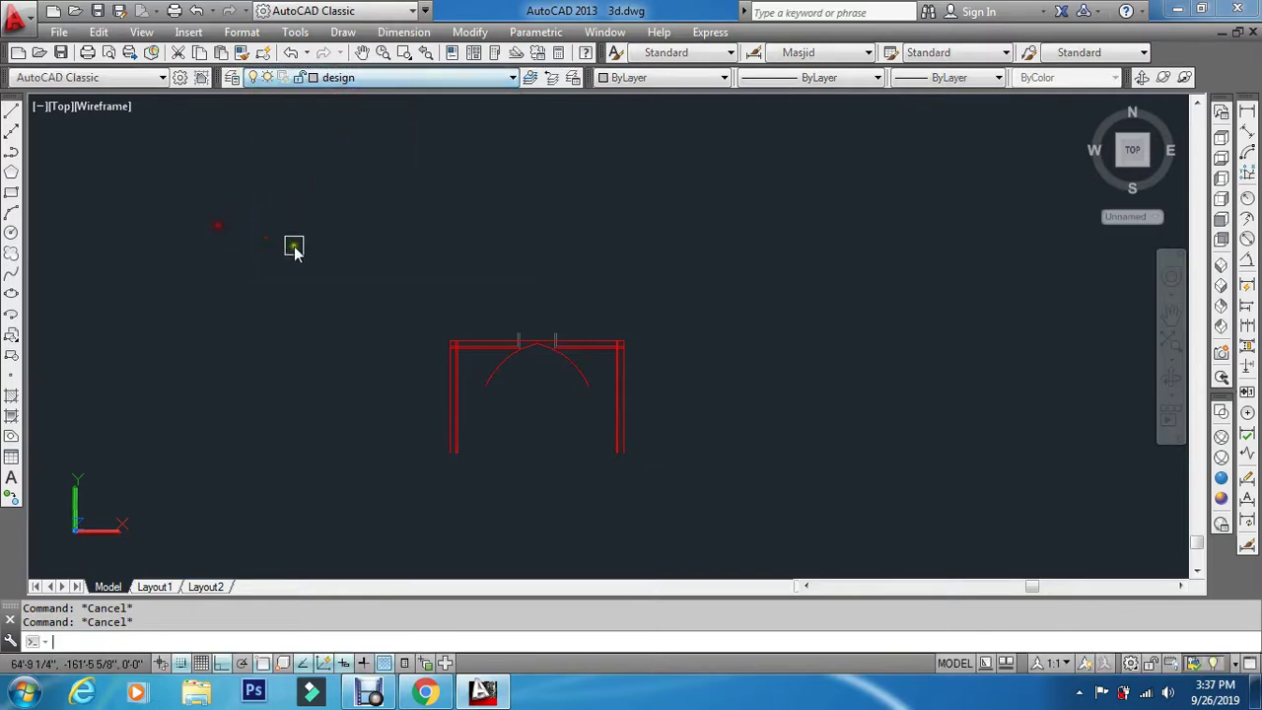
Erase the paired inner vertical wall lines on both sides of the porch outline
{"action": "type", "text": "e"}
{"action": "key", "text": "Return"}
{"action": "scroll", "coordinate": [640, 434], "scroll_direction": "up", "scroll_amount": 6}
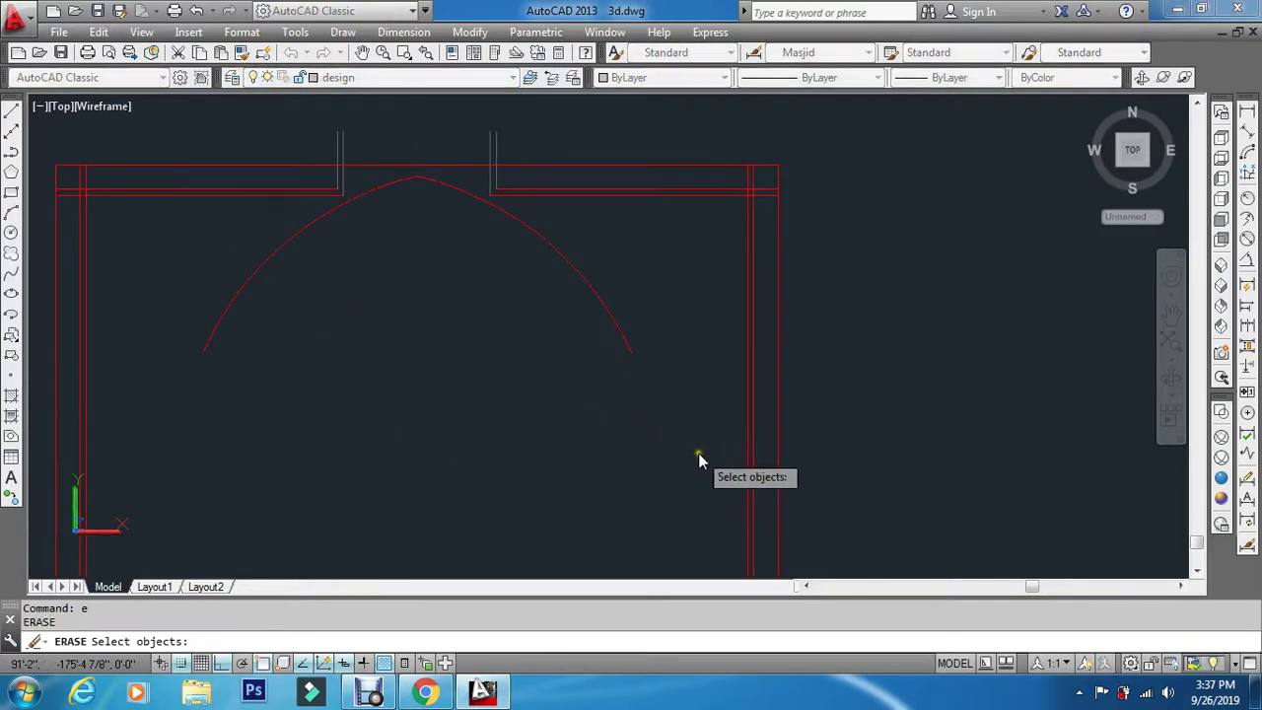
{"action": "left_click", "coordinate": [772, 427]}
{"action": "scroll", "coordinate": [668, 428], "scroll_direction": "down", "scroll_amount": 5}
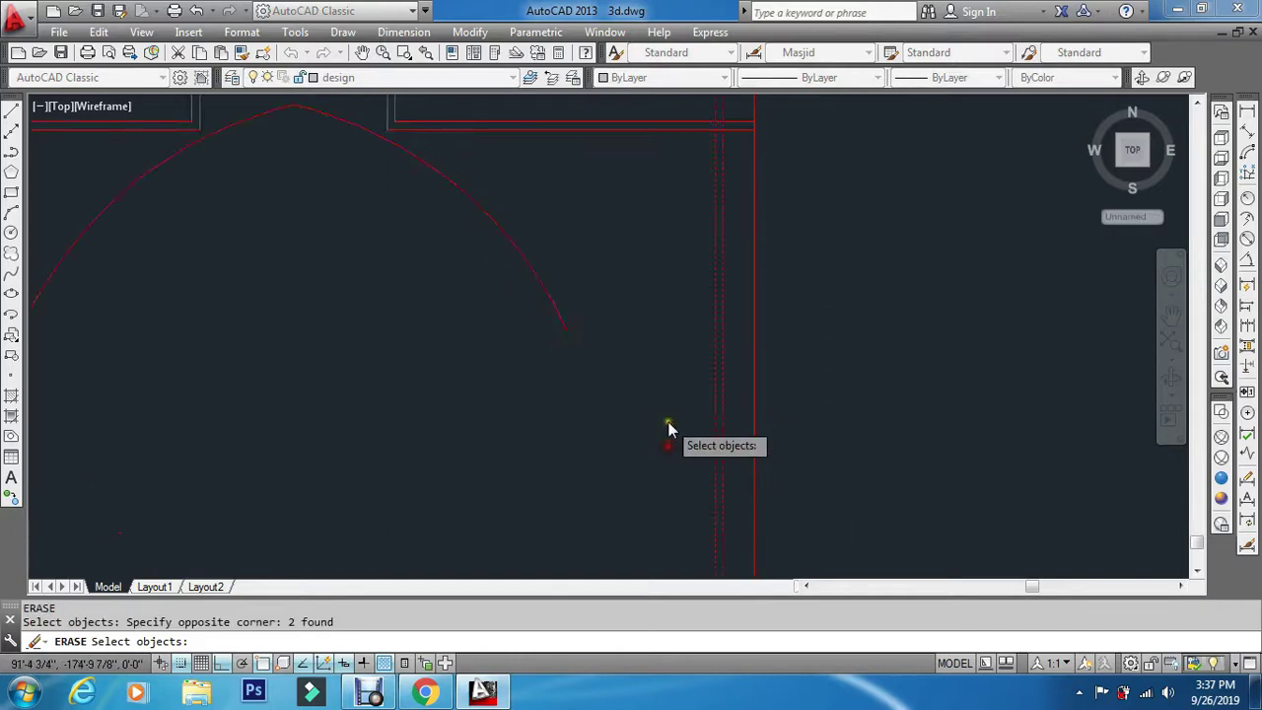
{"action": "left_click", "coordinate": [441, 427]}
{"action": "left_click", "coordinate": [340, 434]}
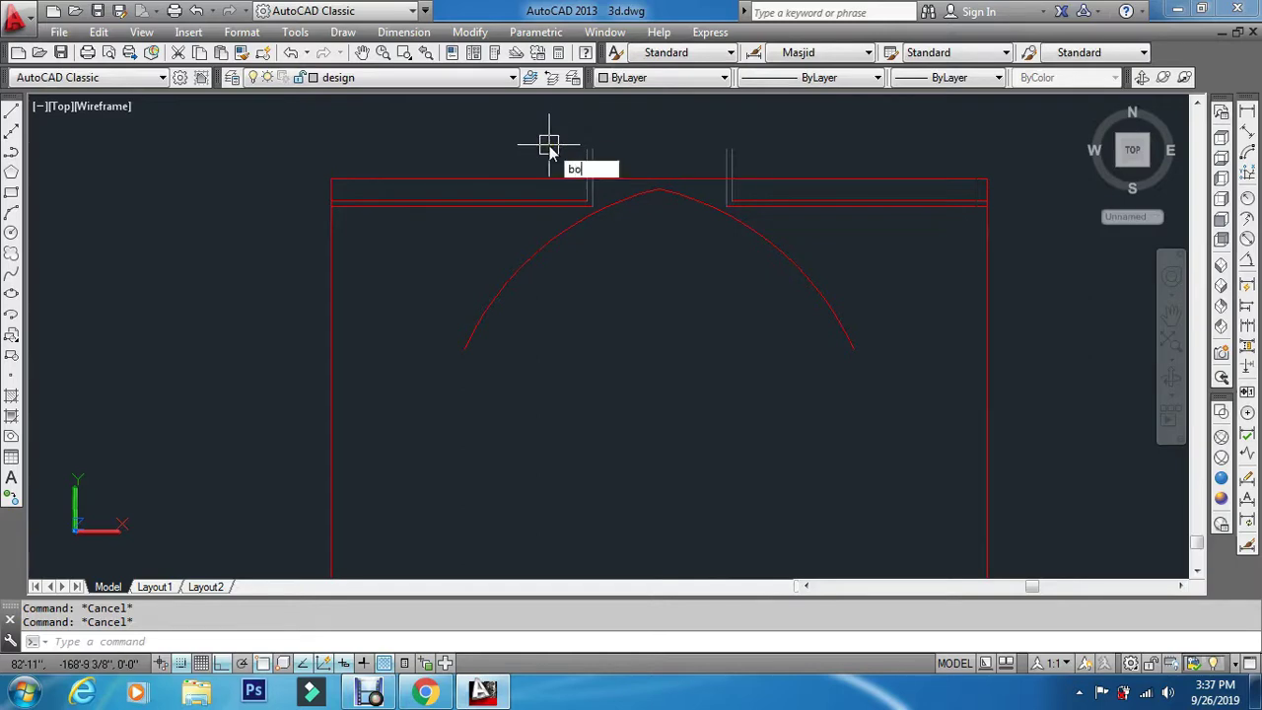
Create closed boundary polylines from the stepped strips on both sides of the porch's top opening, on the design layer
{"action": "key", "text": "Return"}
{"action": "key", "text": "Return"}
{"action": "scroll", "coordinate": [552, 201], "scroll_direction": "up", "scroll_amount": 2}
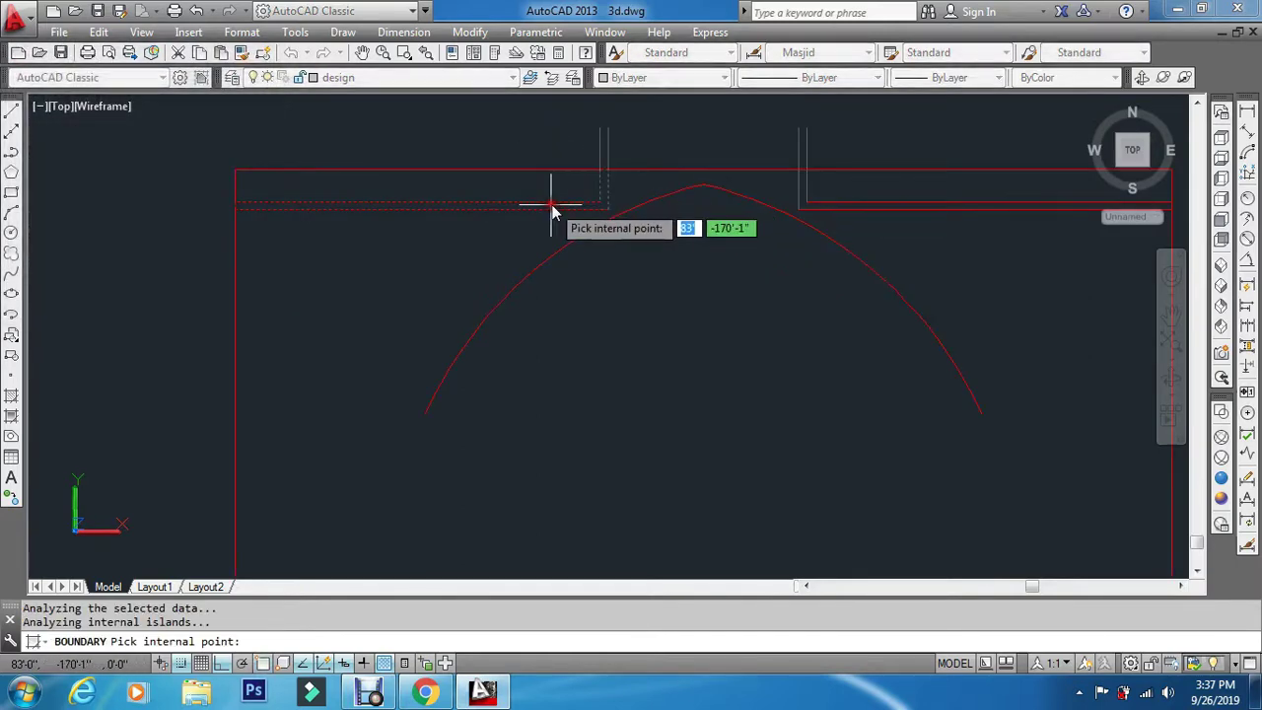
{"action": "left_click", "coordinate": [552, 211]}
{"action": "key", "text": "Return"}
{"action": "scroll", "coordinate": [721, 248], "scroll_direction": "down", "scroll_amount": 2}
{"action": "scroll", "coordinate": [848, 226], "scroll_direction": "up", "scroll_amount": 2}
{"action": "key", "text": "Return"}
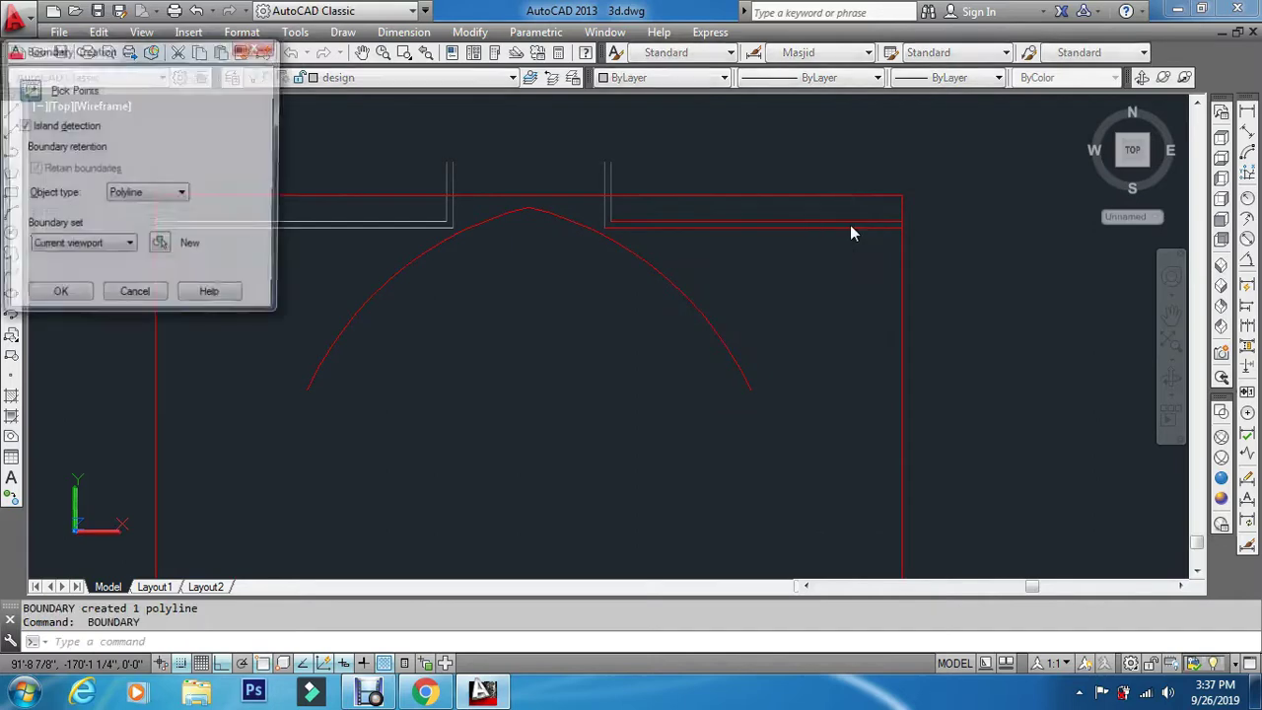
{"action": "key", "text": "Return"}
{"action": "left_click", "coordinate": [851, 223]}
{"action": "key", "text": "Return"}
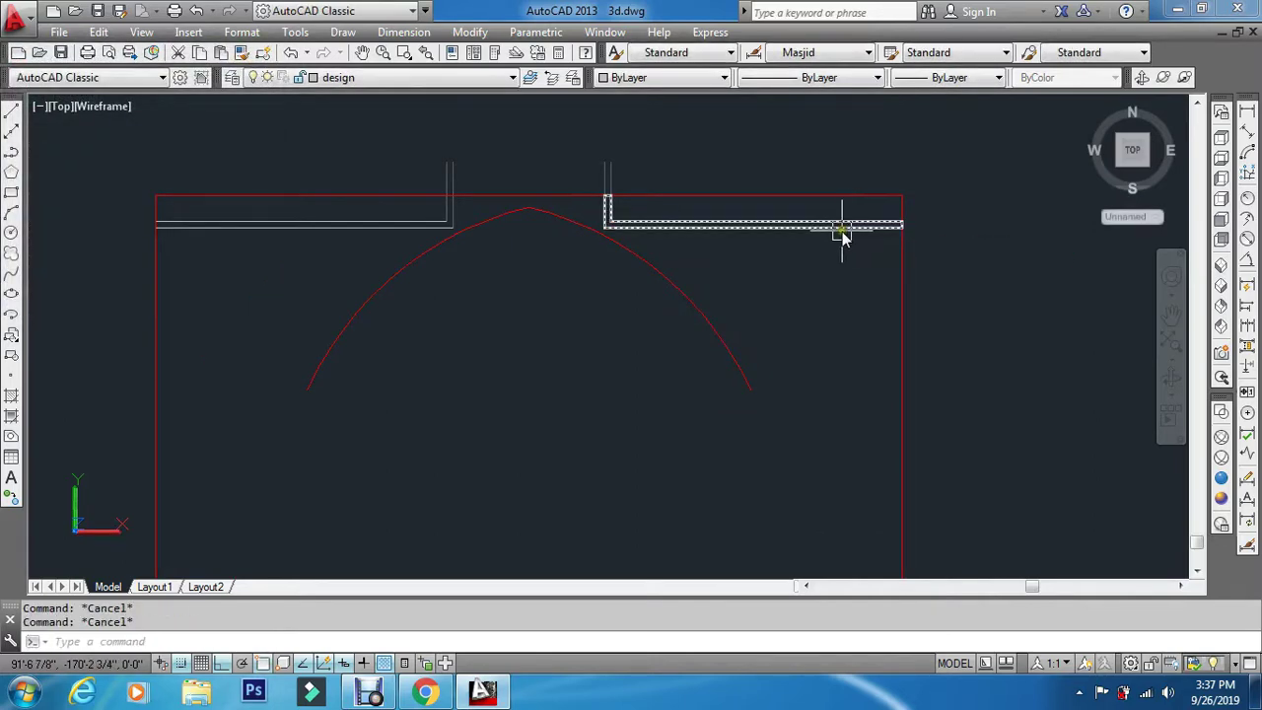
Erase the original vertical line pairs that stick up above the porch's top edge at the opening
{"action": "type", "text": "e"}
{"action": "key", "text": "Return"}
{"action": "left_click", "coordinate": [763, 141]}
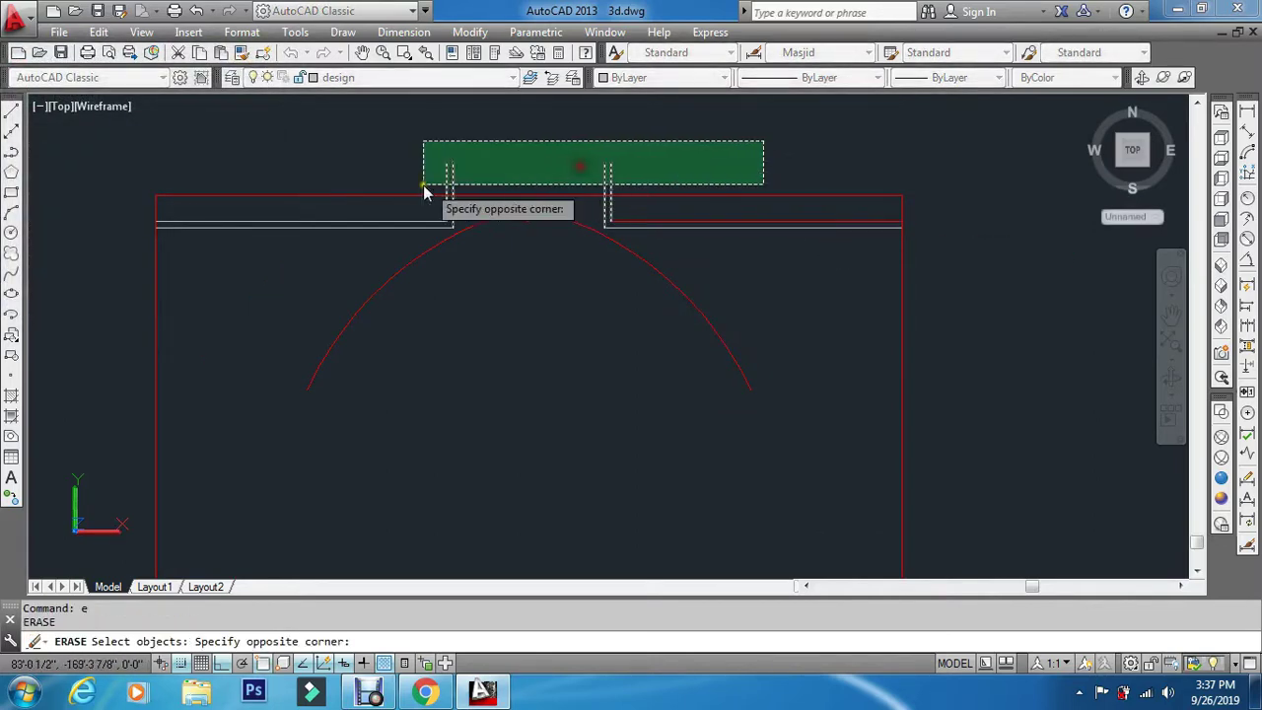
{"action": "left_click", "coordinate": [379, 178]}
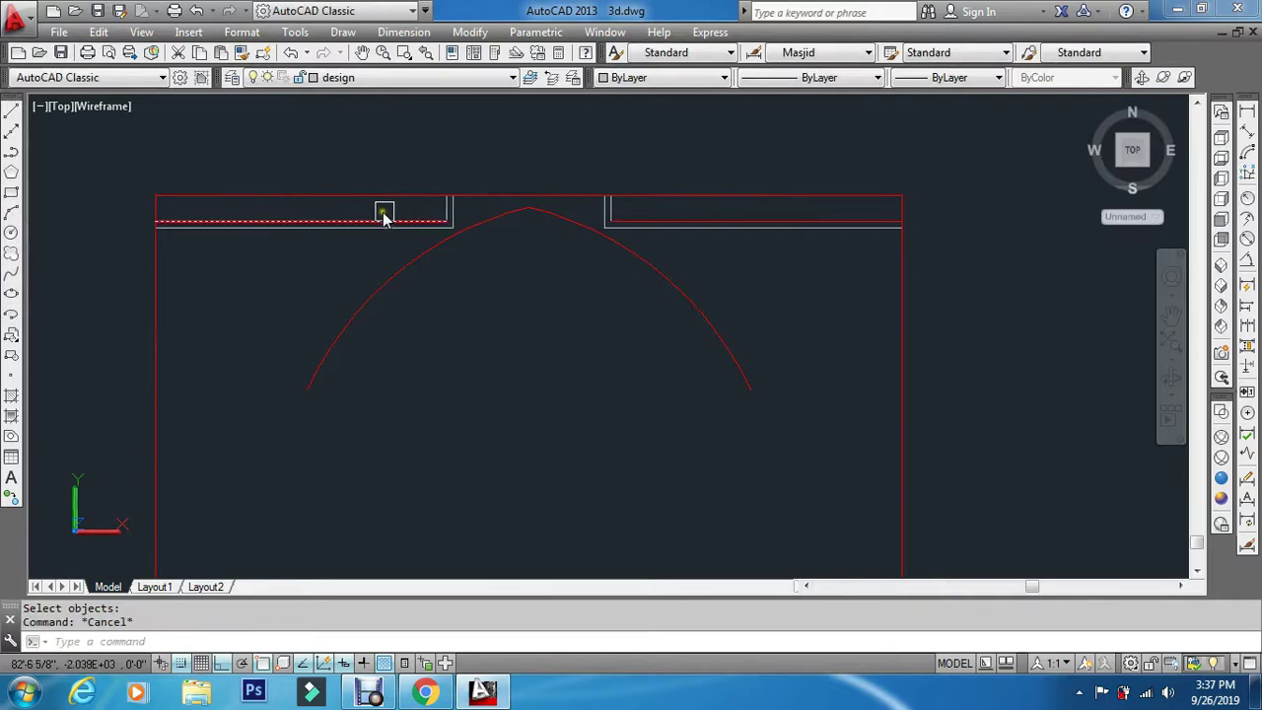
Erase the leftover original strip lines beneath the boundary polylines on both sides of the top opening
{"action": "type", "text": "e"}
{"action": "key", "text": "Return"}
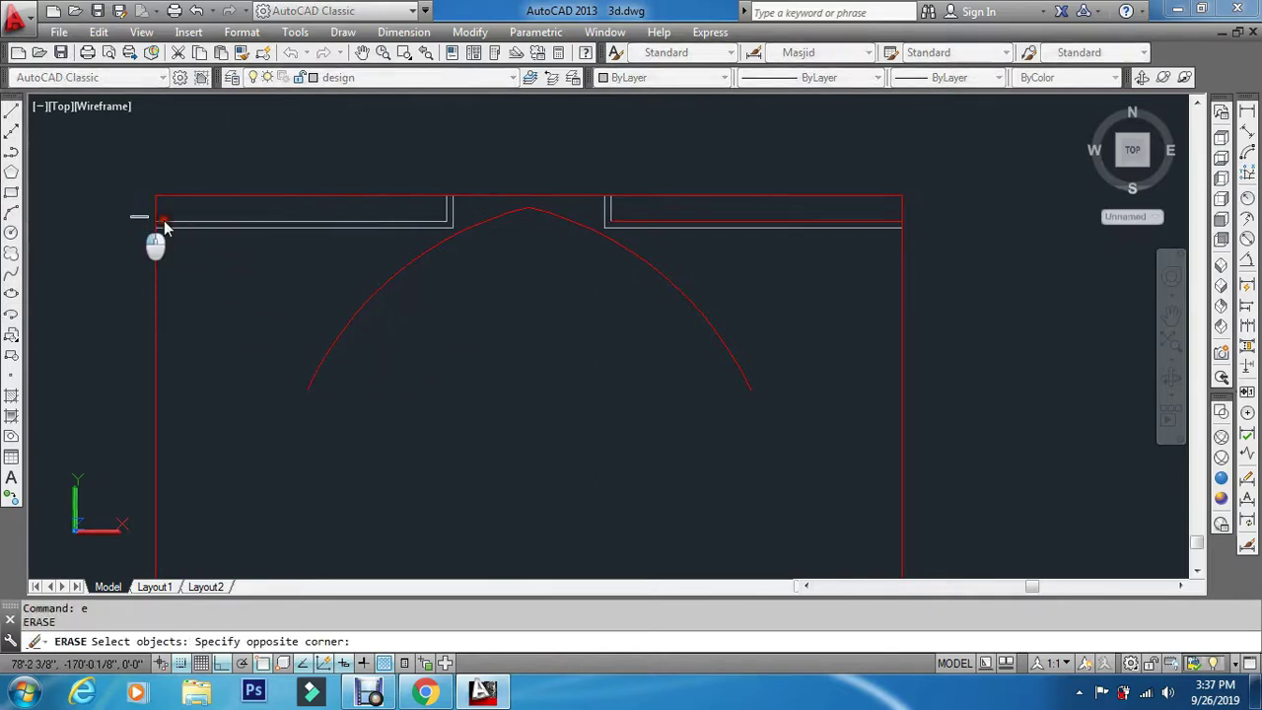
{"action": "left_click", "coordinate": [561, 284]}
{"action": "key", "text": "Return"}
{"action": "key", "text": "Return"}
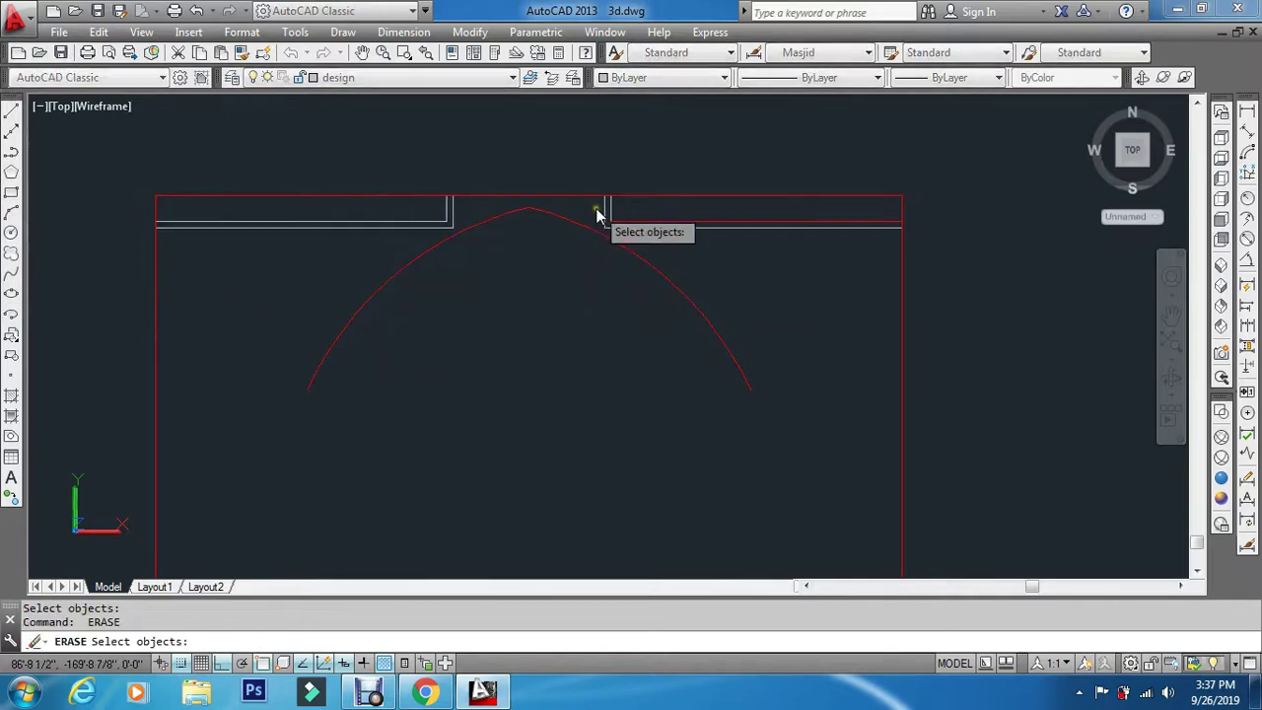
{"action": "left_click", "coordinate": [699, 209]}
{"action": "key", "text": "Escape"}
{"action": "key", "text": "Return"}
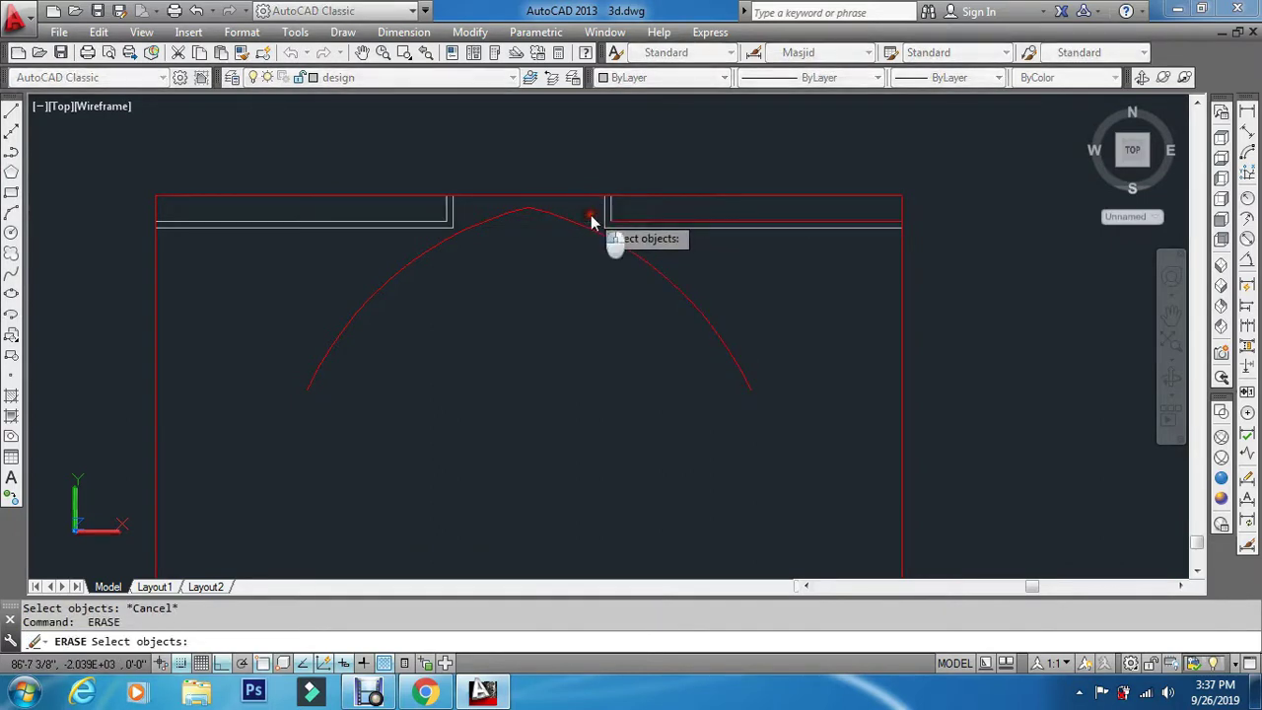
{"action": "left_click", "coordinate": [590, 214]}
{"action": "left_click", "coordinate": [957, 240]}
{"action": "key", "text": "Return"}
Erase both halves of the pointed arch curve inside the porch outline
{"action": "key", "text": "Return"}
{"action": "left_click", "coordinate": [743, 269]}
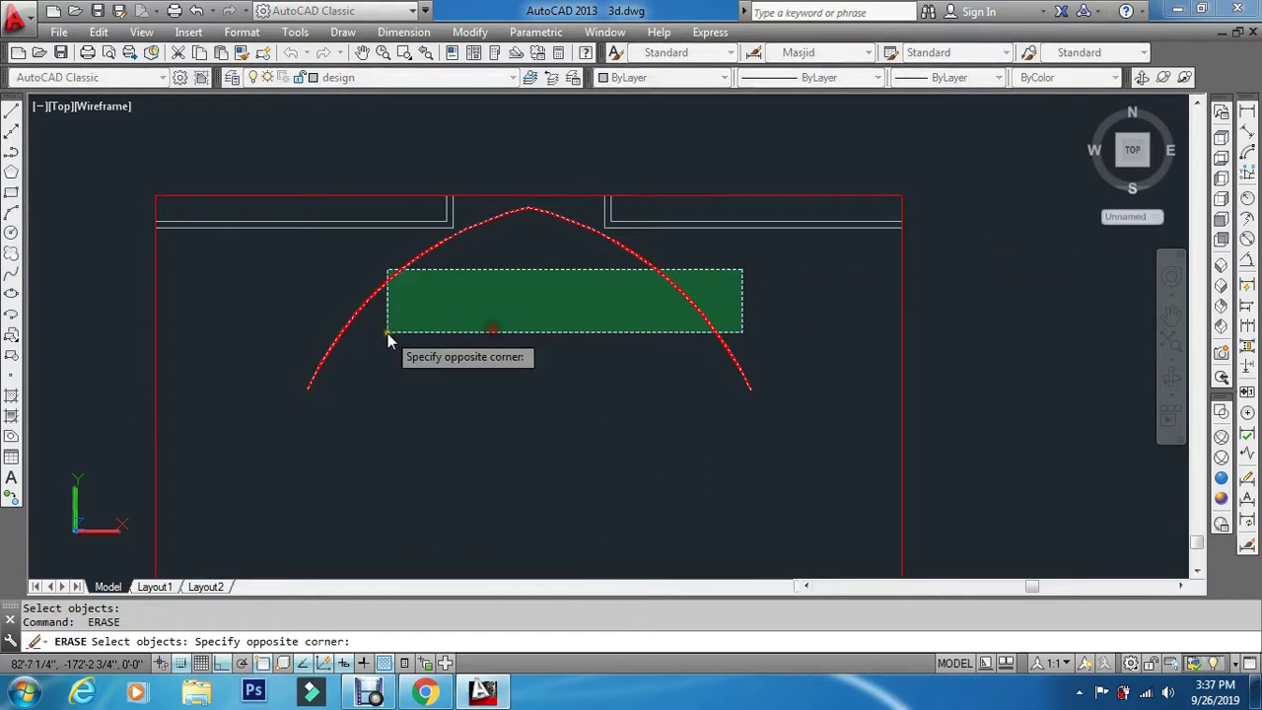
{"action": "left_click", "coordinate": [388, 340]}
{"action": "key", "text": "Return"}
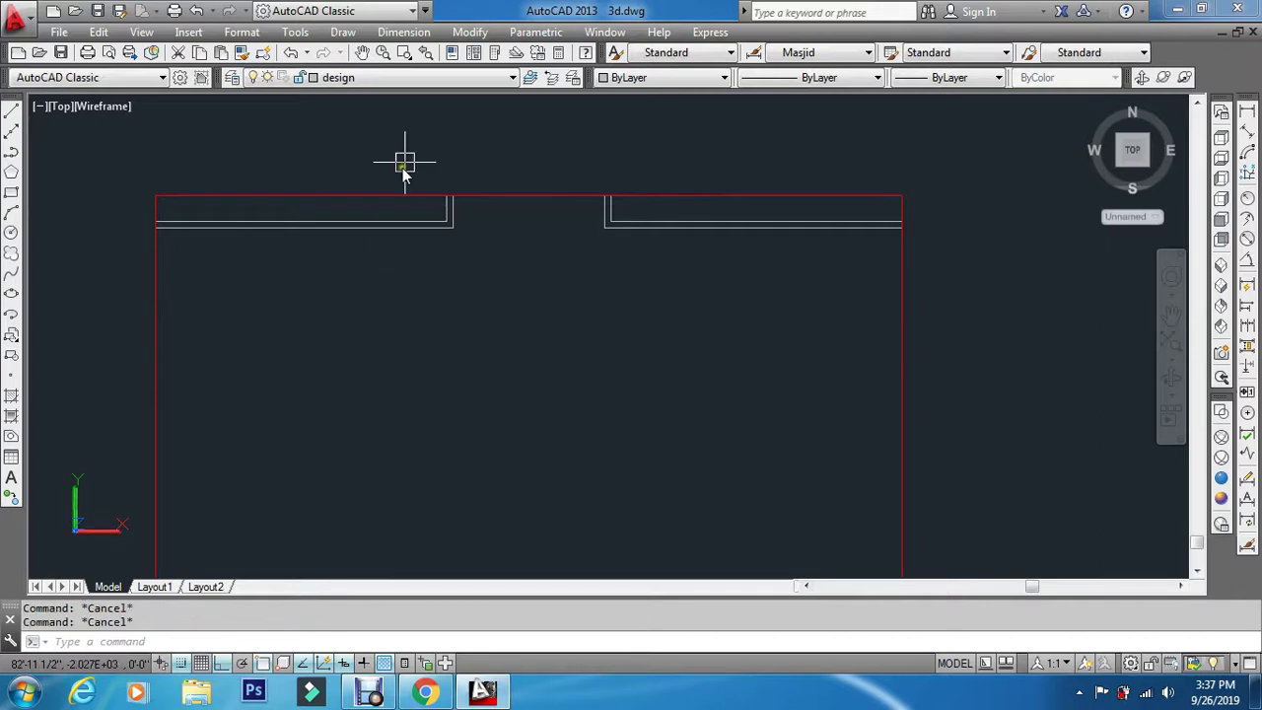
Turn the column layer back on so the side column strips display
{"action": "left_click", "coordinate": [386, 79]}
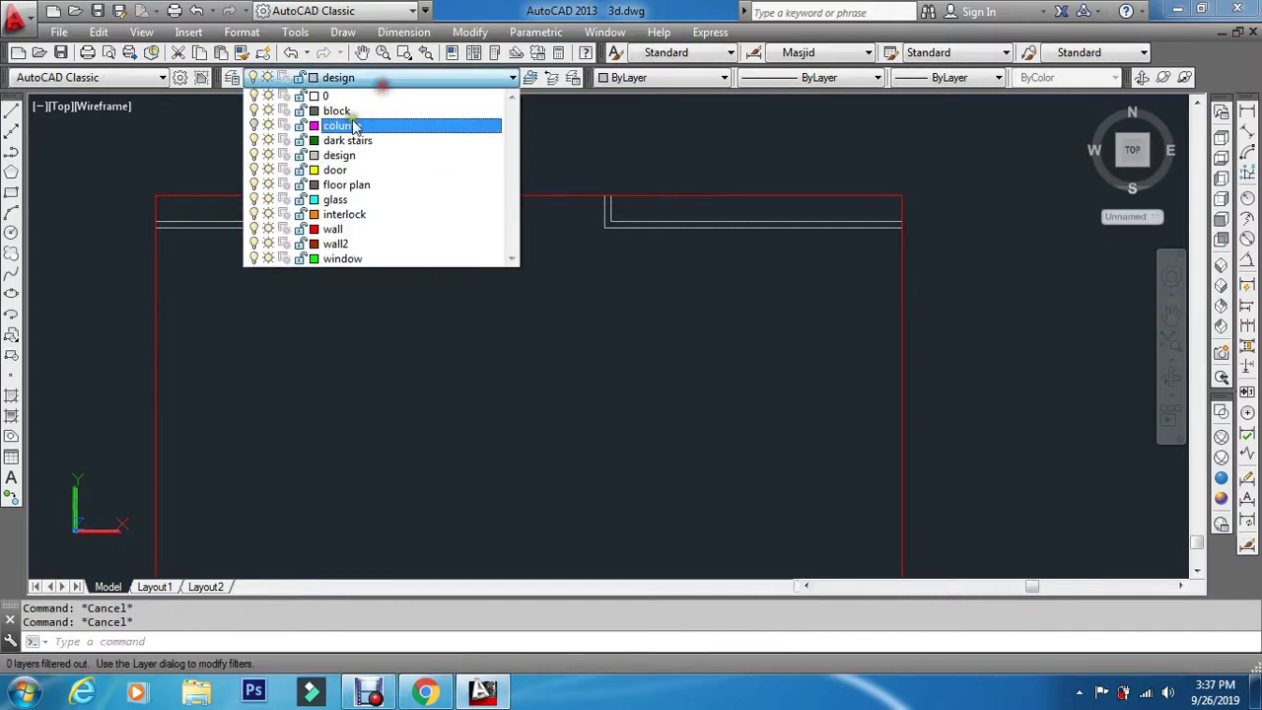
{"action": "left_click", "coordinate": [254, 126]}
{"action": "left_click", "coordinate": [113, 210]}
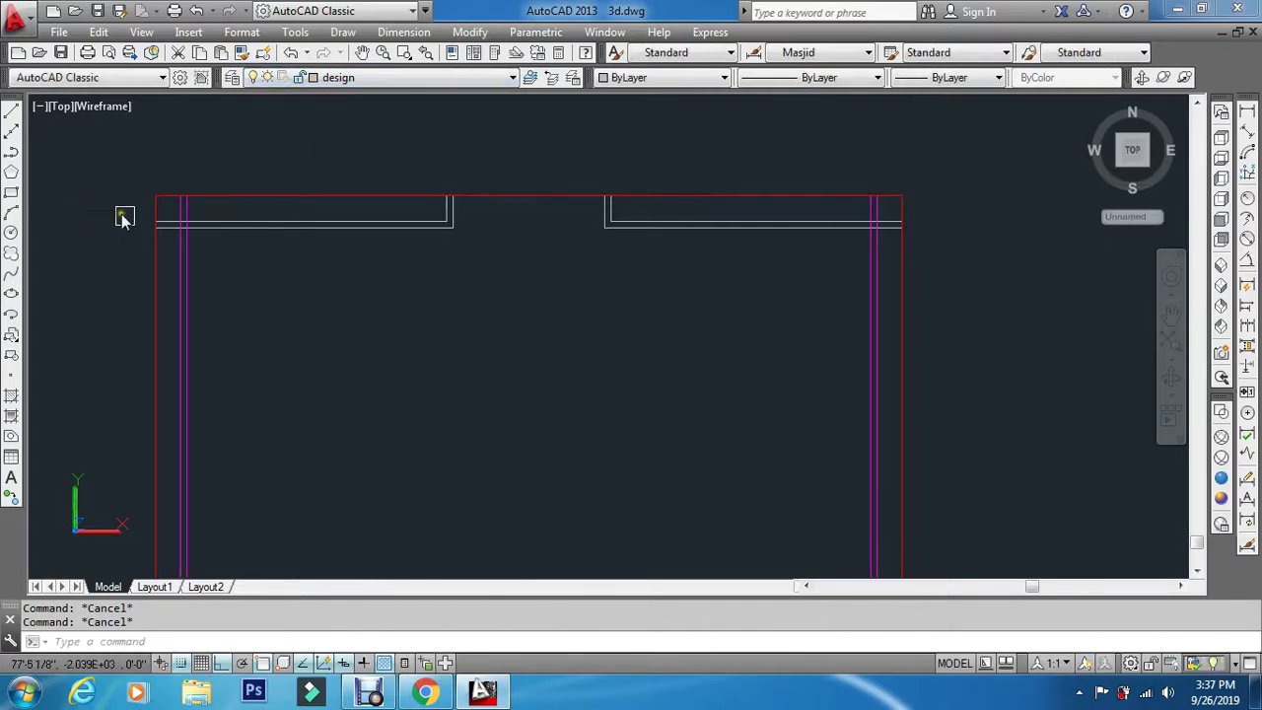
Match both vertical column strips to the design-layer properties of the stepped top strip
{"action": "type", "text": "a"}
{"action": "key", "text": "Return"}
{"action": "left_click", "coordinate": [462, 218]}
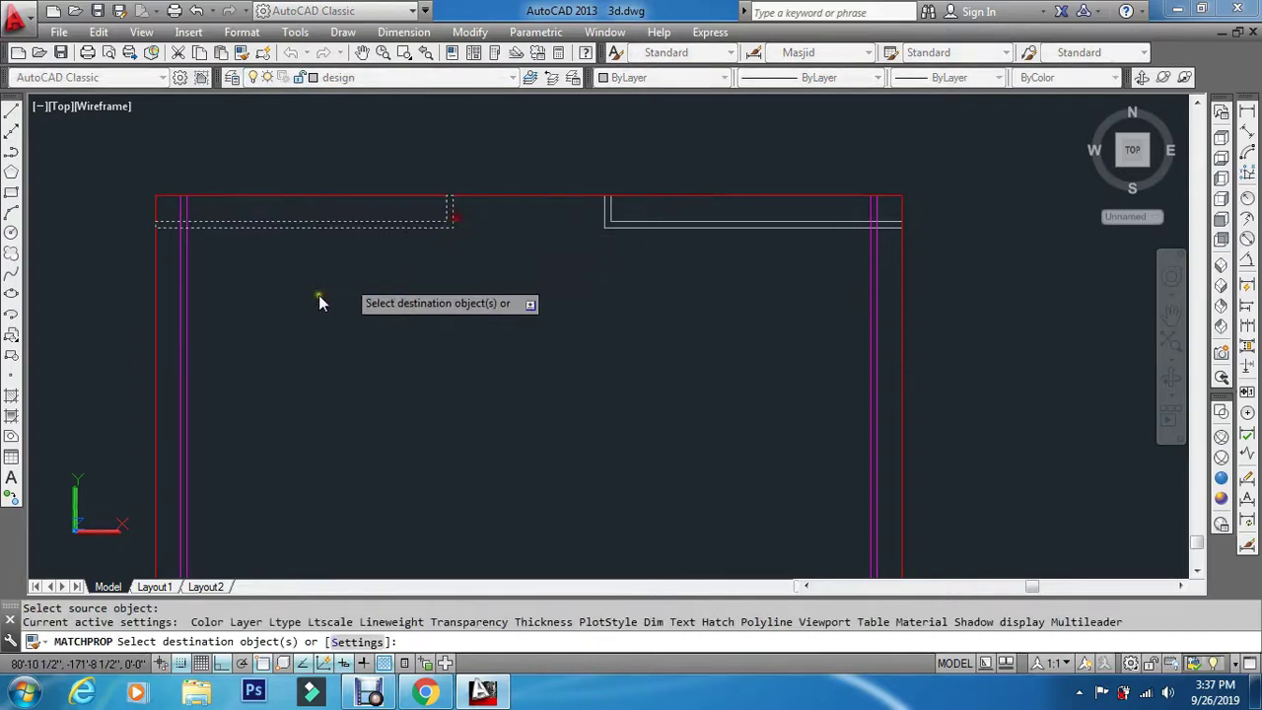
{"action": "left_click", "coordinate": [185, 312]}
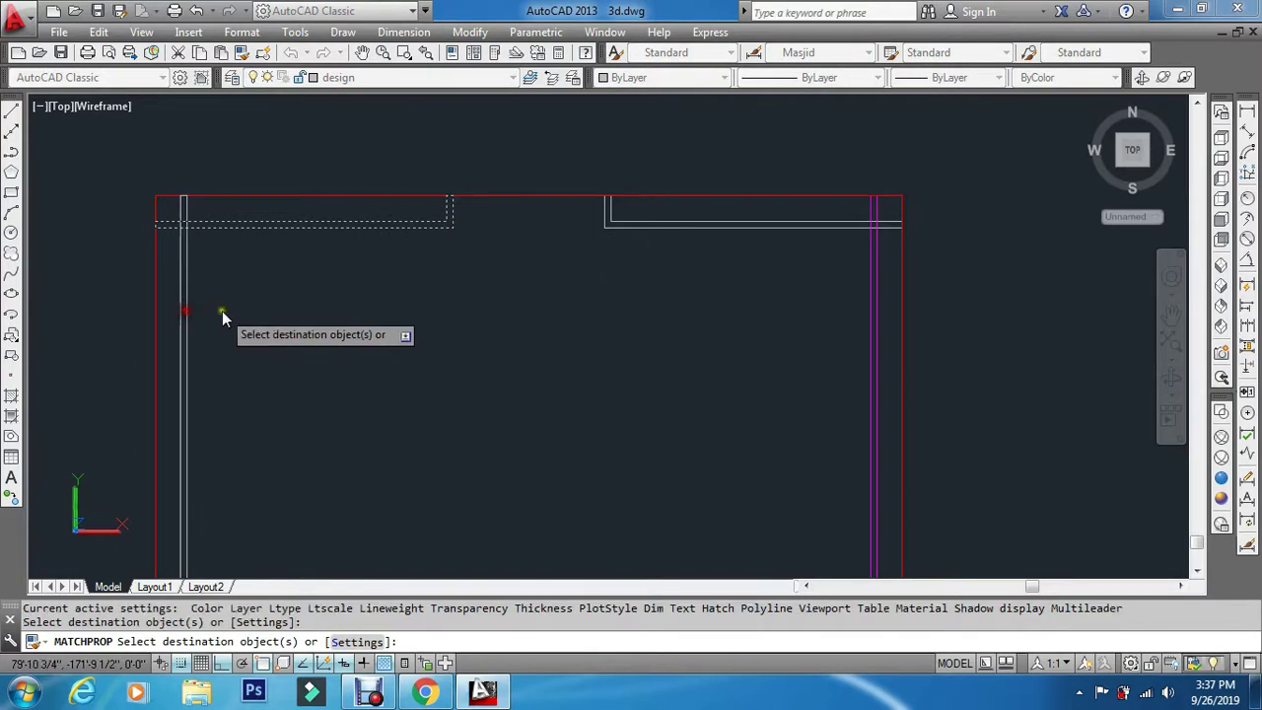
{"action": "left_click", "coordinate": [871, 329]}
{"action": "key", "text": "Escape"}
{"action": "key", "text": "Escape"}
{"action": "key", "text": "Escape"}
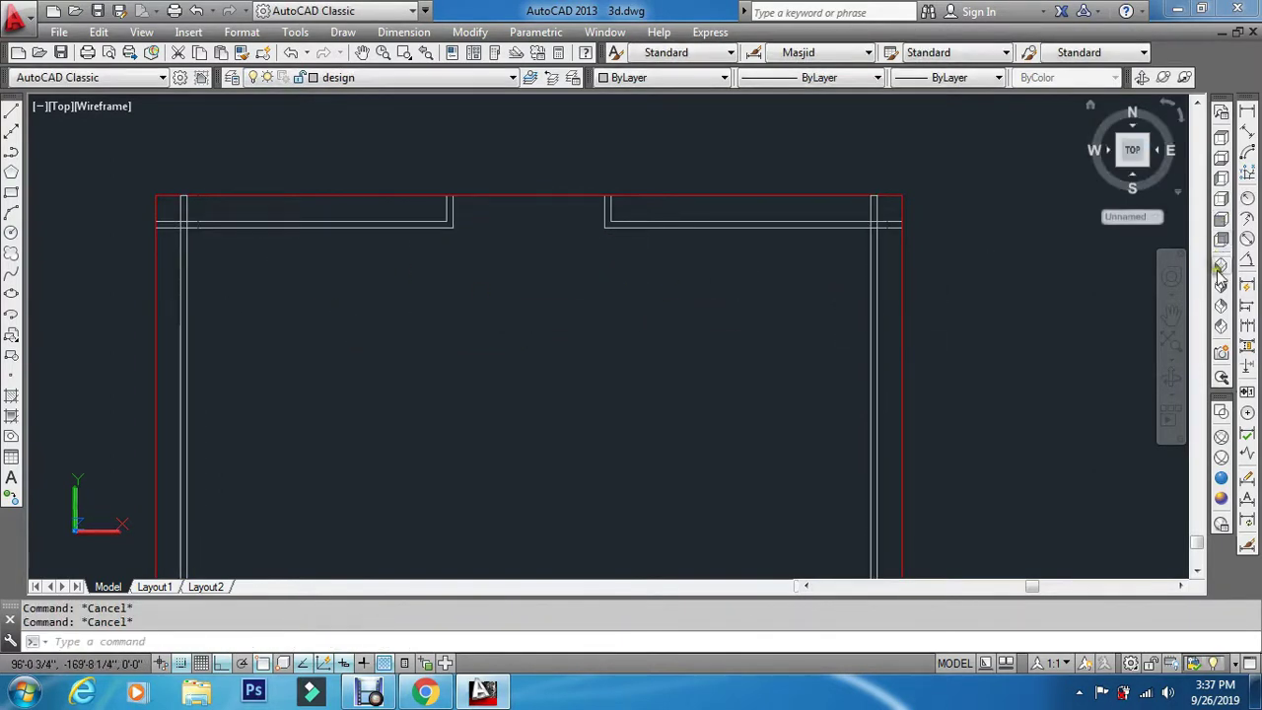
Select the whole porch profile with its top and side strips and copy it to the clipboard
{"action": "scroll", "coordinate": [1014, 207], "scroll_direction": "down", "scroll_amount": 6}
{"action": "scroll", "coordinate": [1012, 202], "scroll_direction": "up", "scroll_amount": 6}
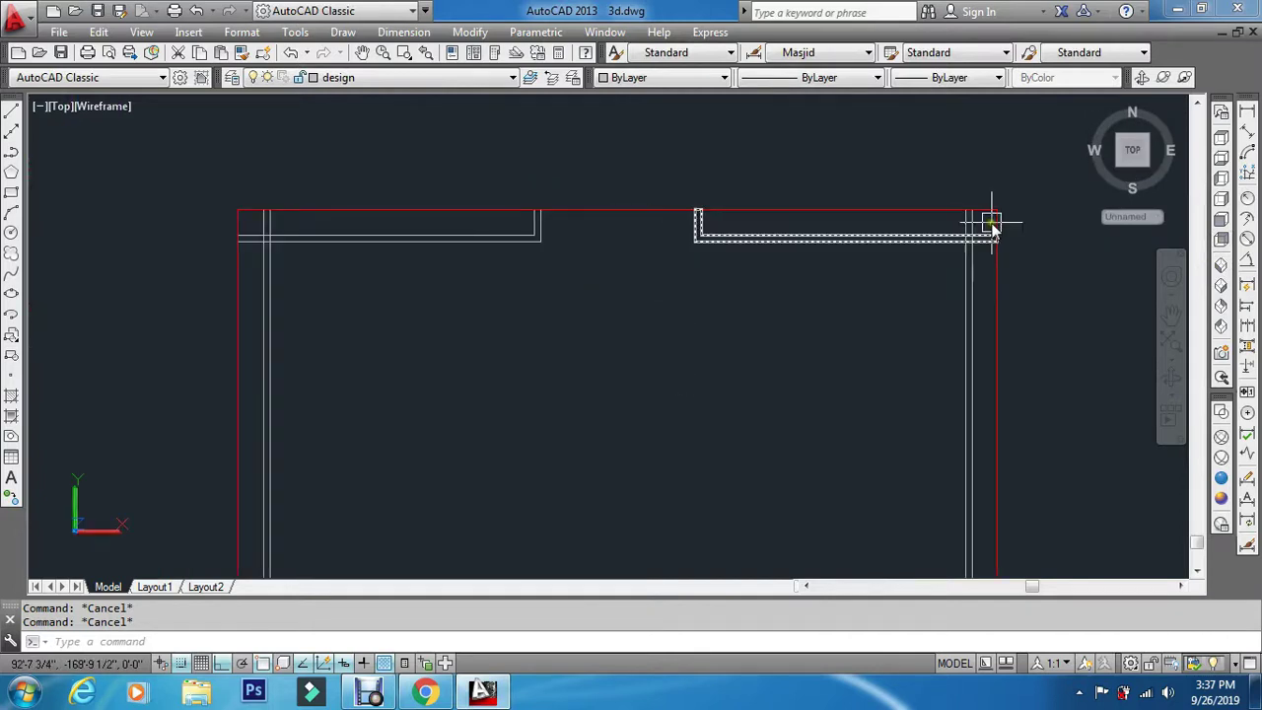
{"action": "scroll", "coordinate": [990, 225], "scroll_direction": "down", "scroll_amount": 5}
{"action": "left_click", "coordinate": [738, 333]}
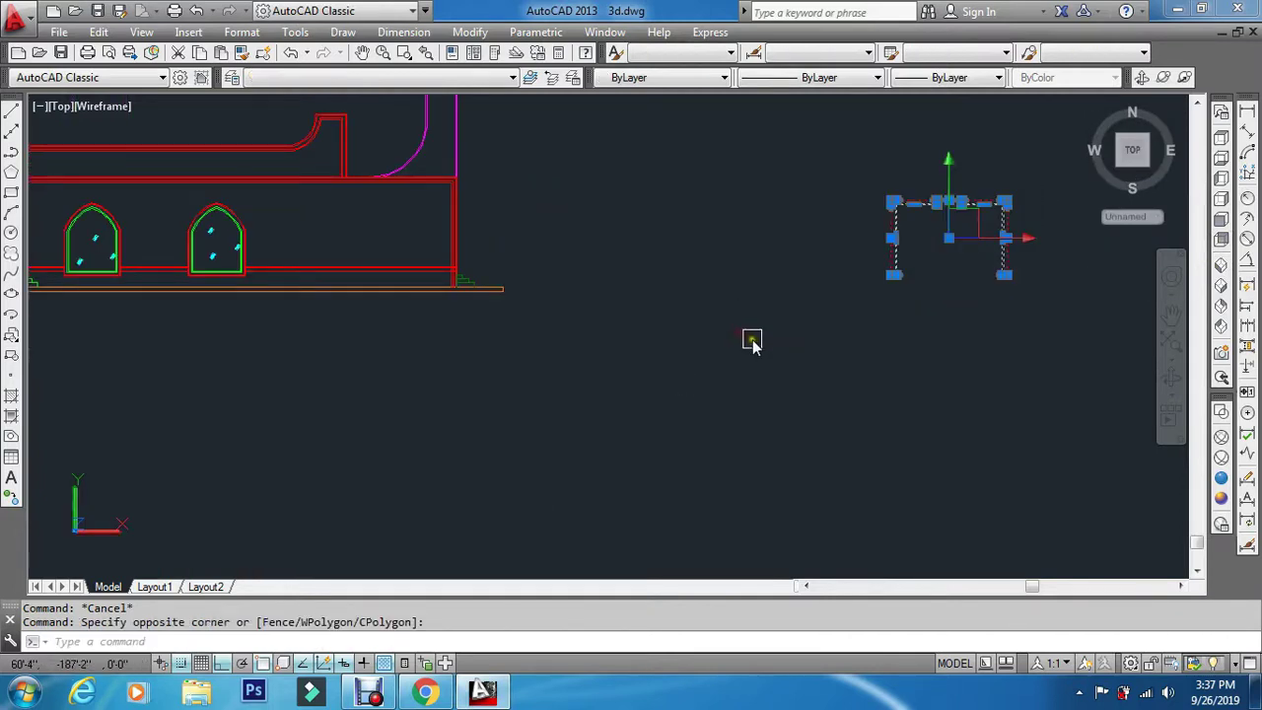
{"action": "key", "text": "ctrl+c"}
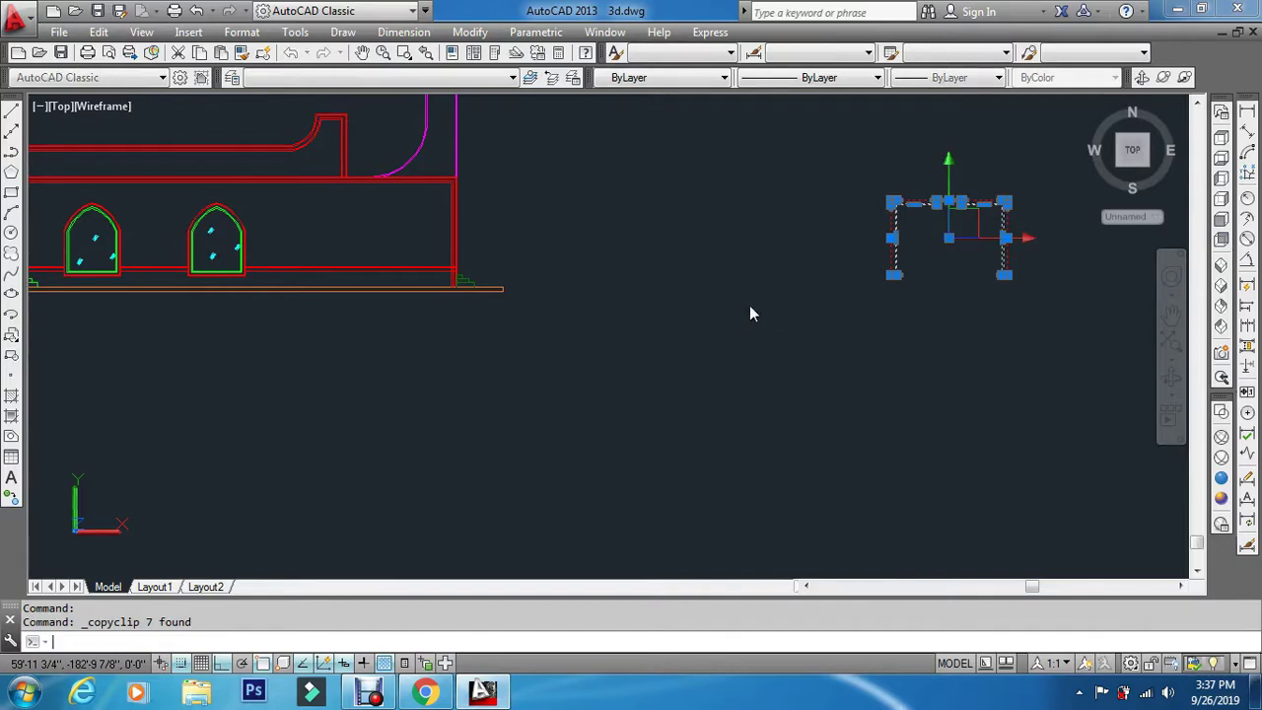
Paste the porch profile in the Front view below the building, and set the view to SW Isometric
{"action": "left_click", "coordinate": [1221, 219]}
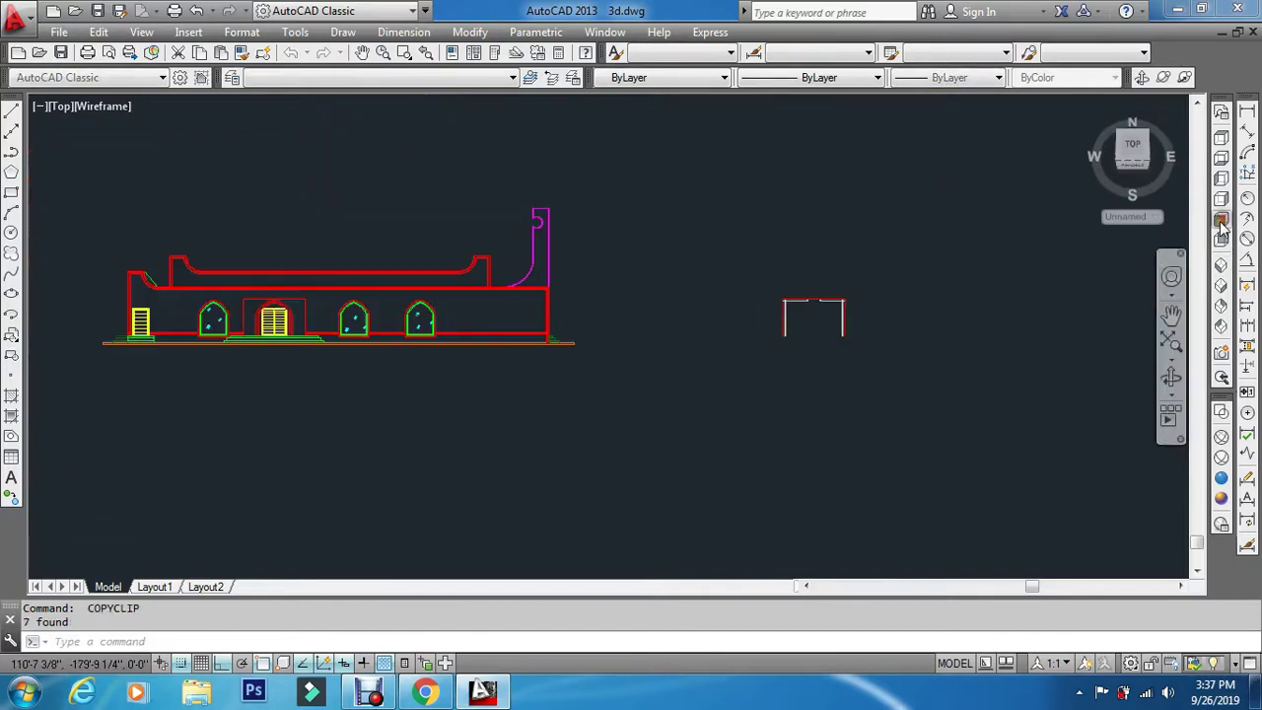
{"action": "key", "text": "ctrl+v"}
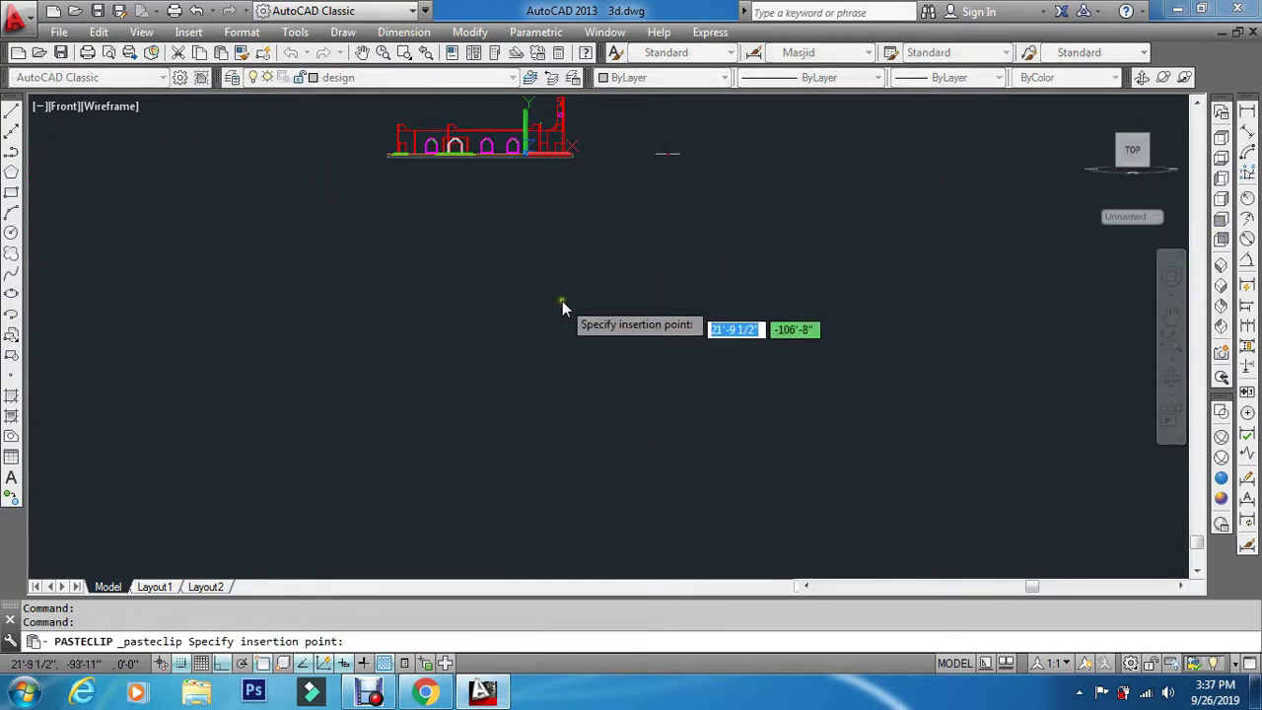
{"action": "left_click", "coordinate": [570, 286]}
{"action": "scroll", "coordinate": [772, 392], "scroll_direction": "down", "scroll_amount": 5}
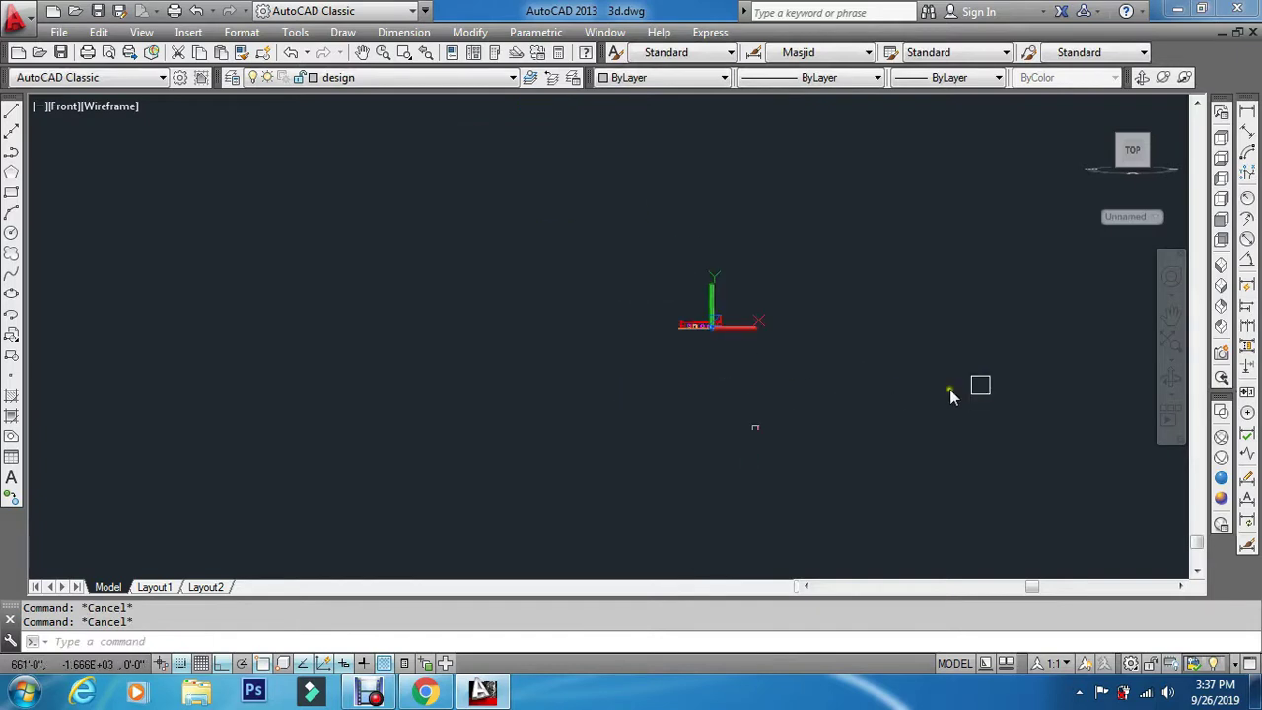
{"action": "left_click", "coordinate": [1220, 264]}
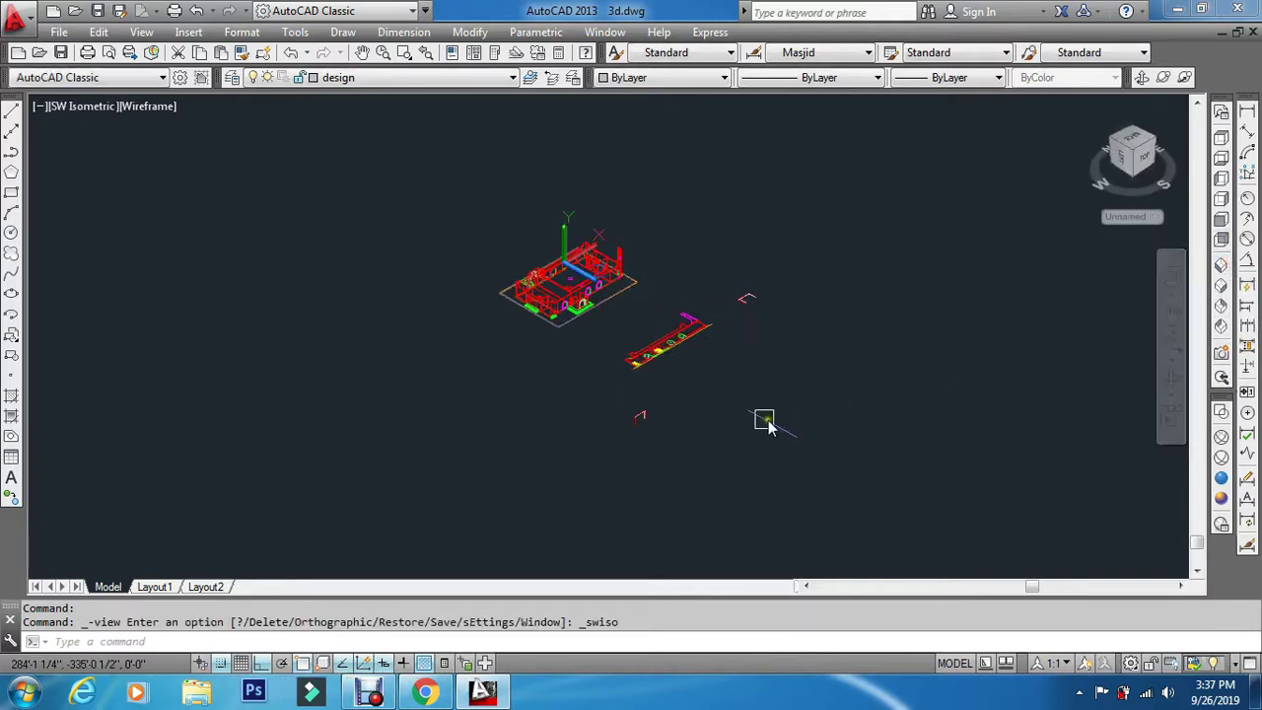
{"action": "scroll", "coordinate": [592, 414], "scroll_direction": "up", "scroll_amount": 5}
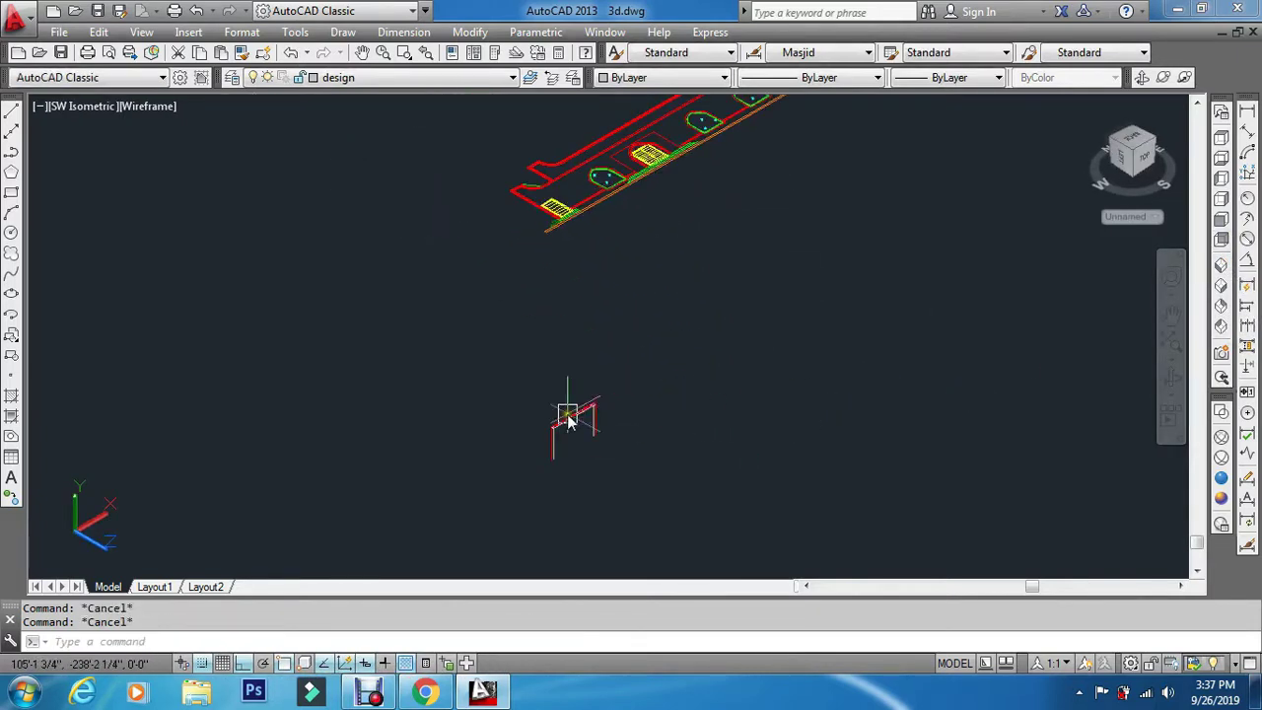
{"action": "type", "text": "m"}
{"action": "key", "text": "Return"}
{"action": "scroll", "coordinate": [555, 434], "scroll_direction": "up", "scroll_amount": 10}
{"action": "left_click", "coordinate": [629, 269]}
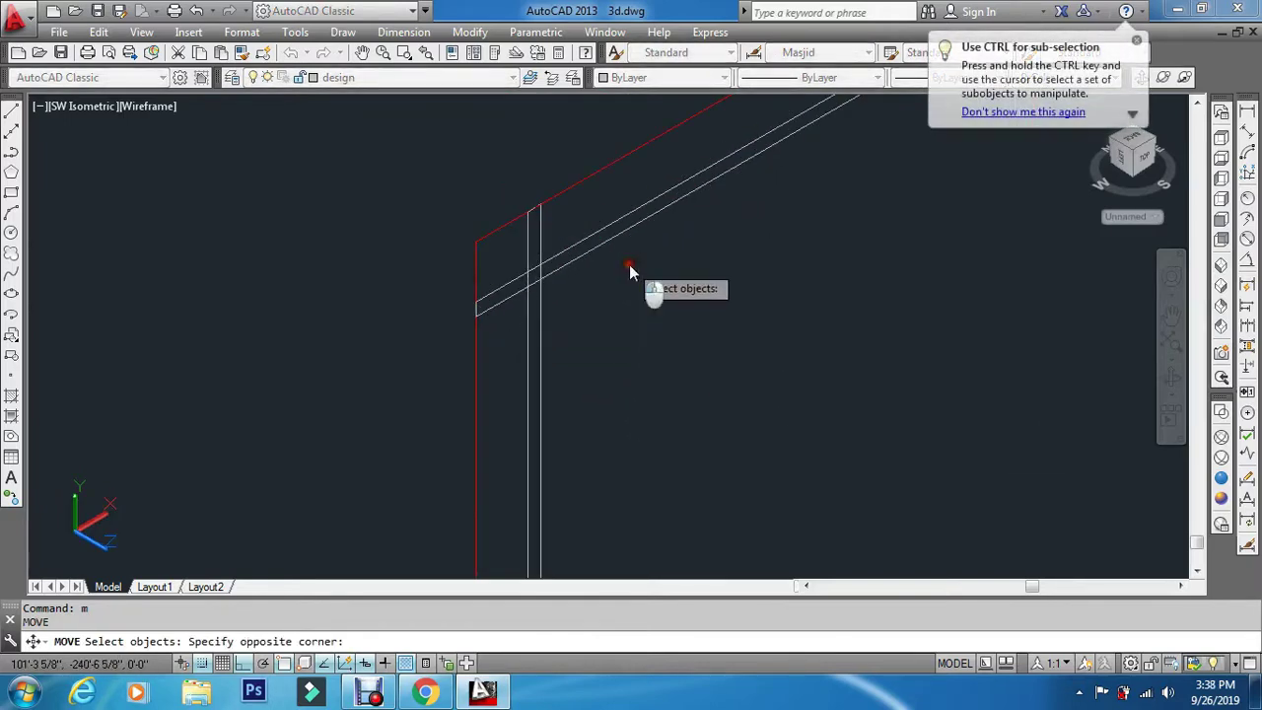
{"action": "left_click", "coordinate": [514, 304]}
{"action": "scroll", "coordinate": [530, 317], "scroll_direction": "down", "scroll_amount": 10}
{"action": "scroll", "coordinate": [698, 246], "scroll_direction": "up", "scroll_amount": 8}
{"action": "scroll", "coordinate": [403, 156], "scroll_direction": "up", "scroll_amount": 4}
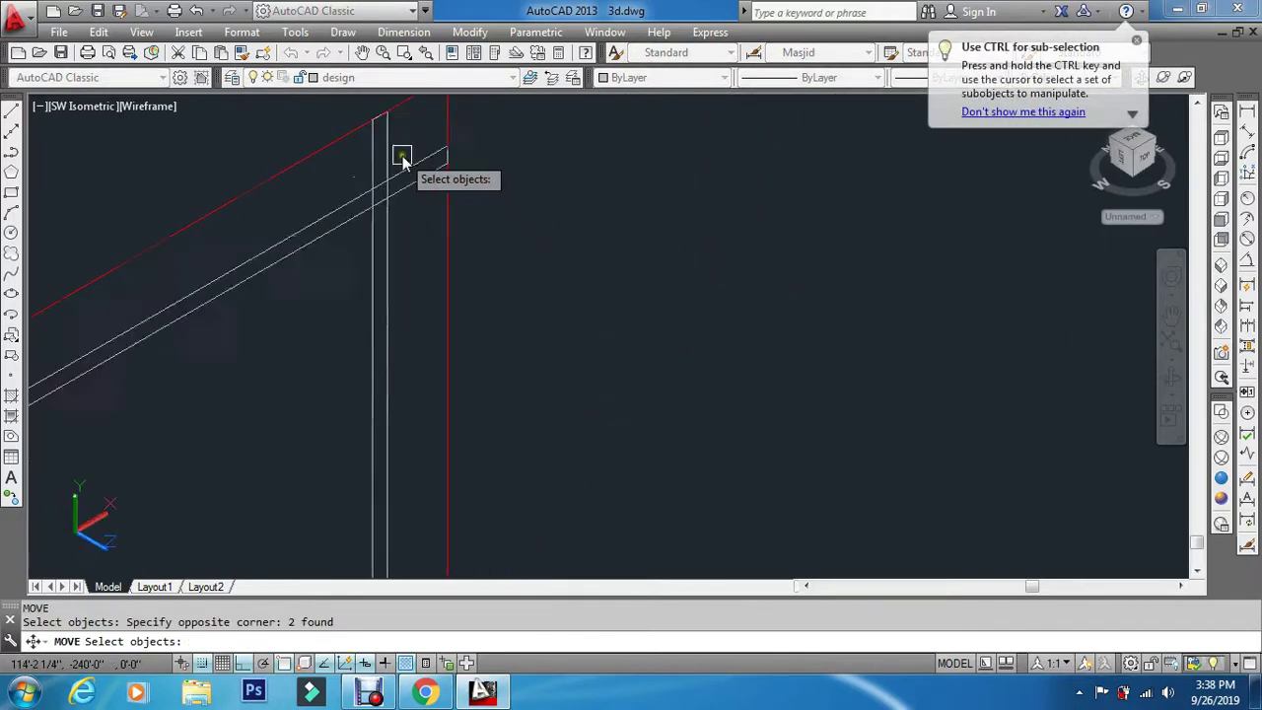
{"action": "left_click", "coordinate": [416, 133]}
{"action": "left_click", "coordinate": [356, 246]}
{"action": "scroll", "coordinate": [361, 249], "scroll_direction": "down", "scroll_amount": 3}
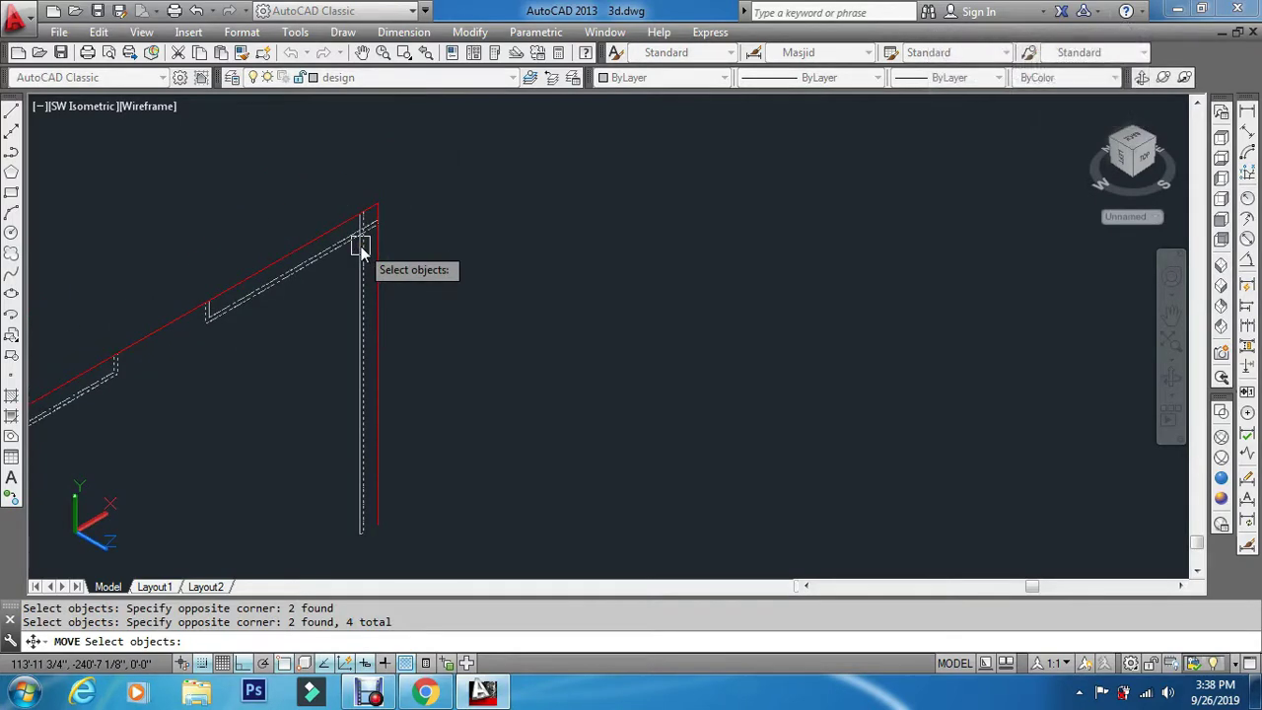
{"action": "key", "text": "Escape"}
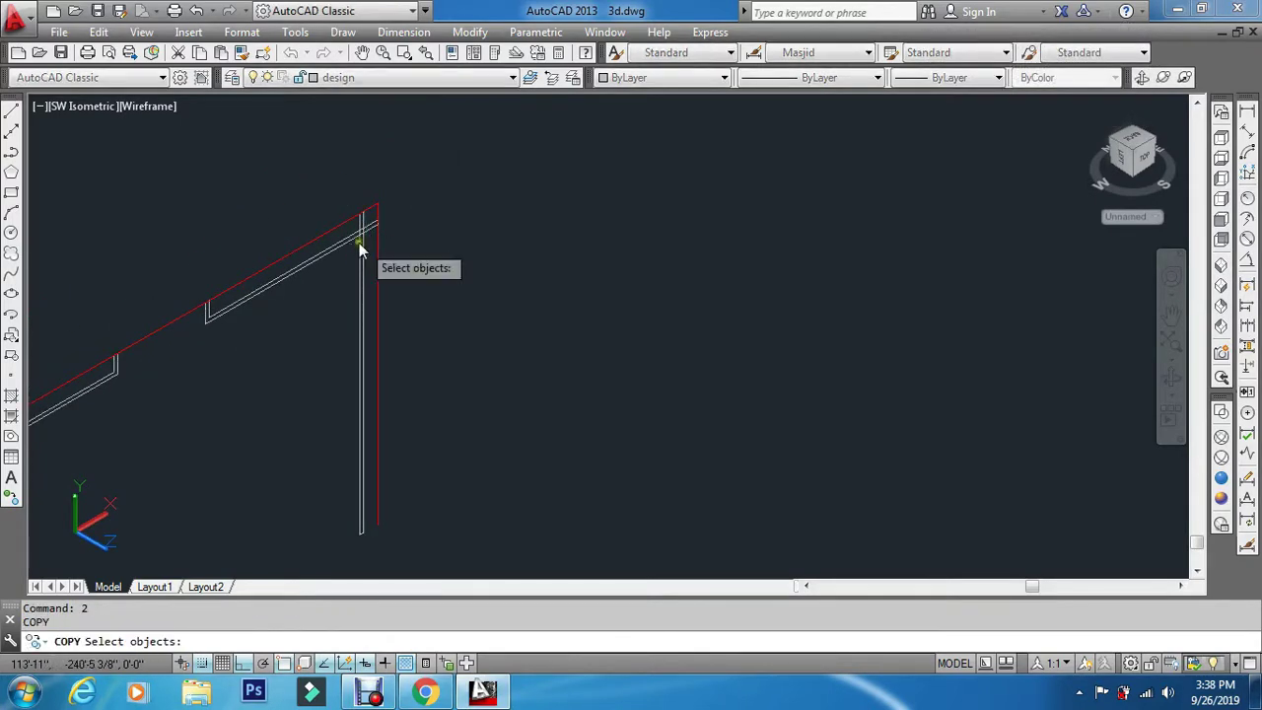
Start copying the pasted porch profile's decoration, selecting both vertical column strips and both halves of the stepped top strip
{"action": "scroll", "coordinate": [359, 243], "scroll_direction": "up", "scroll_amount": 7}
{"action": "left_click", "coordinate": [459, 173]}
{"action": "left_click", "coordinate": [376, 262]}
{"action": "scroll", "coordinate": [385, 225], "scroll_direction": "down", "scroll_amount": 10}
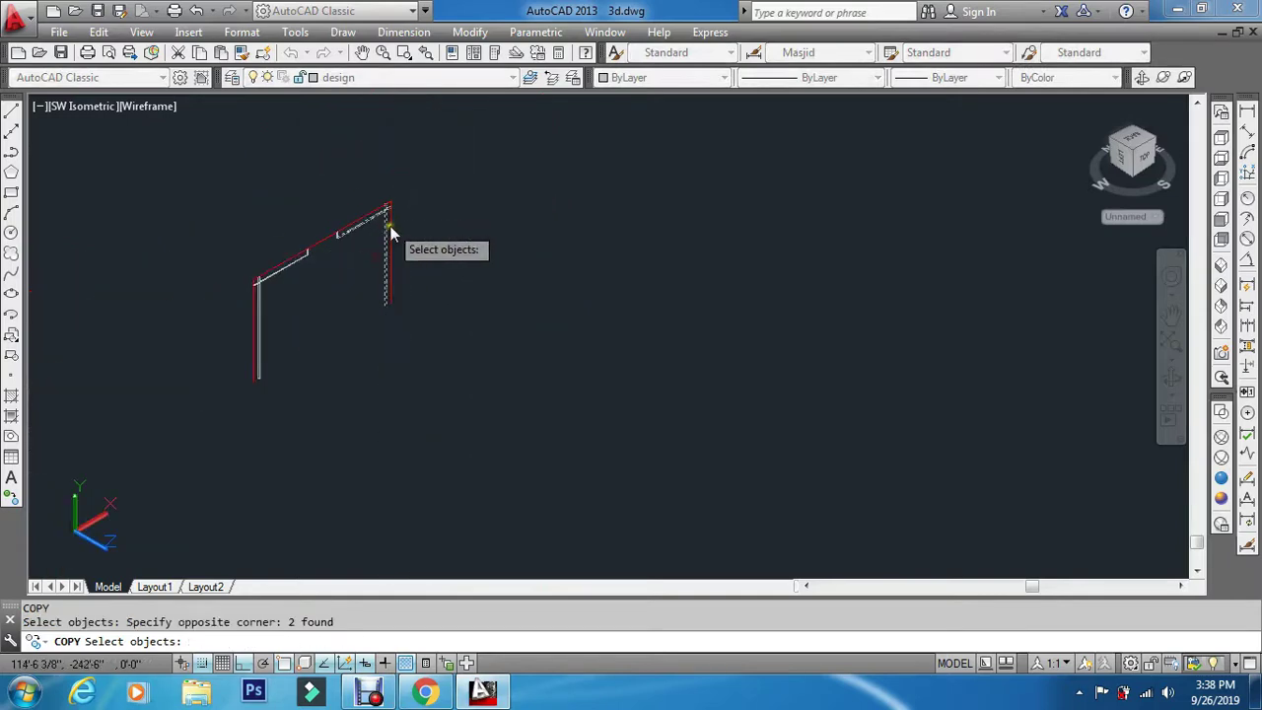
{"action": "scroll", "coordinate": [285, 280], "scroll_direction": "up", "scroll_amount": 5}
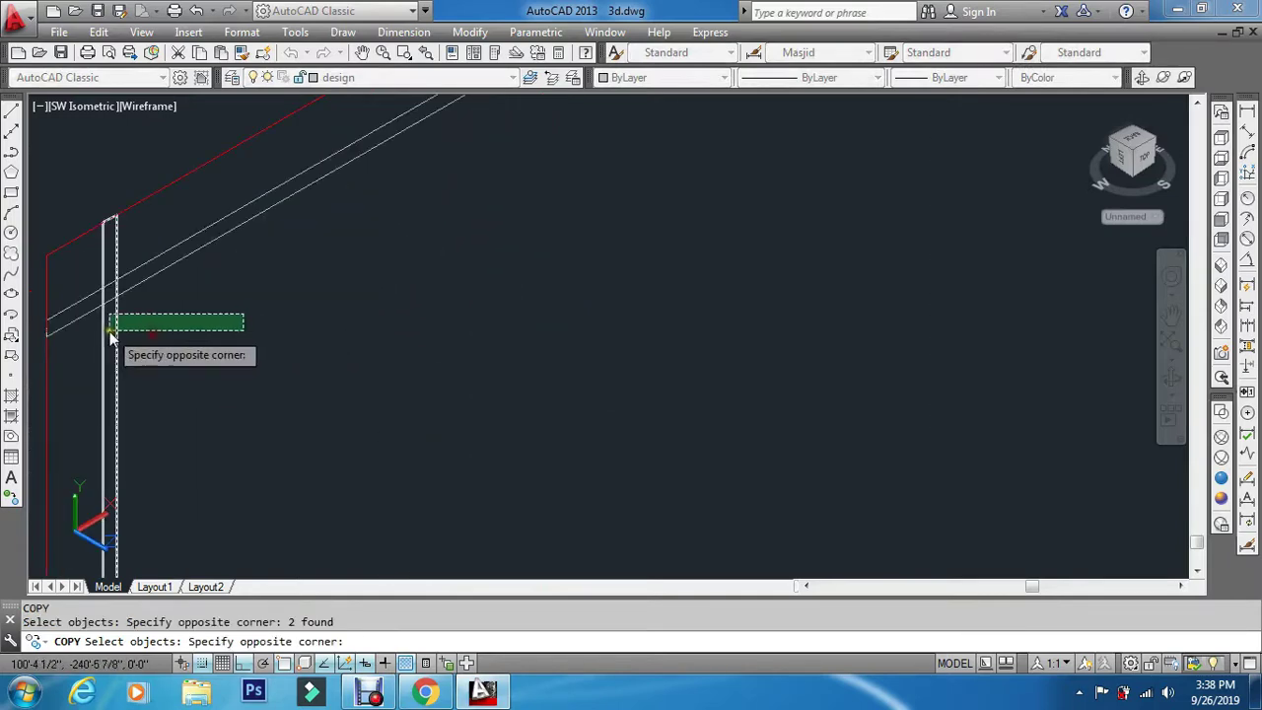
{"action": "left_click", "coordinate": [60, 302]}
{"action": "scroll", "coordinate": [125, 321], "scroll_direction": "down", "scroll_amount": 2}
{"action": "scroll", "coordinate": [127, 320], "scroll_direction": "up", "scroll_amount": 3}
{"action": "left_click", "coordinate": [154, 323]}
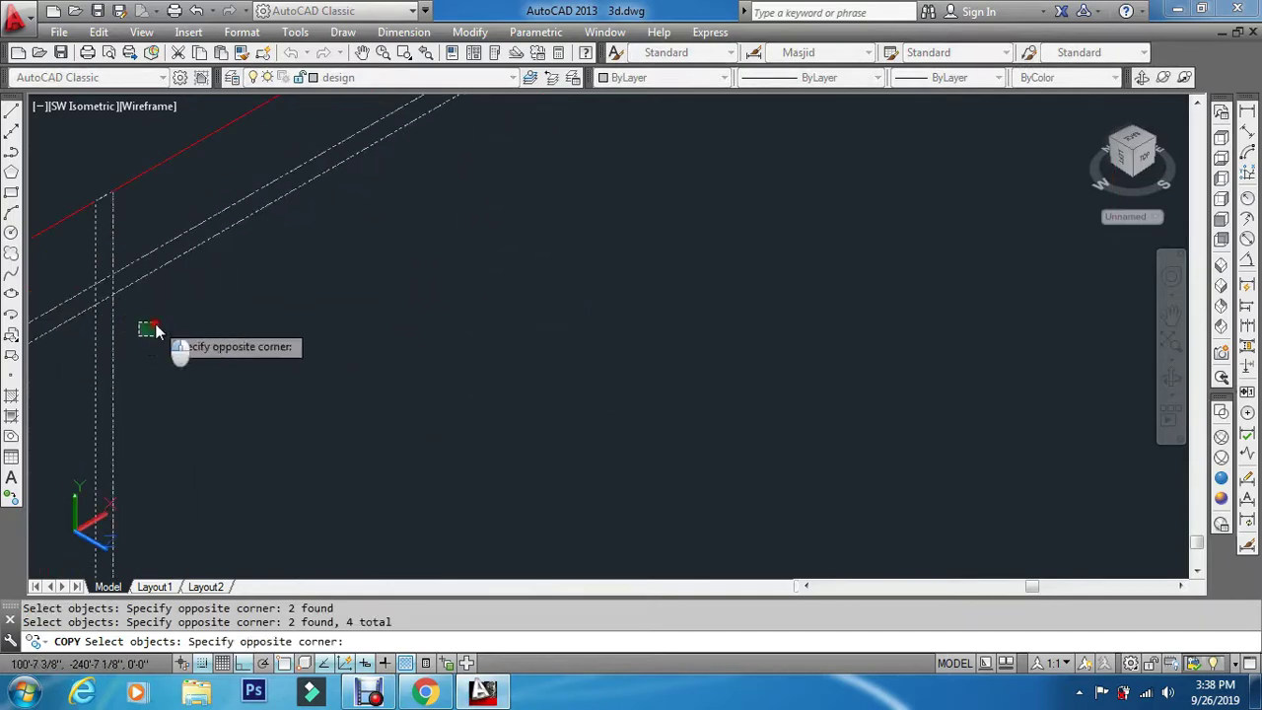
{"action": "left_click", "coordinate": [68, 382]}
{"action": "scroll", "coordinate": [71, 375], "scroll_direction": "down", "scroll_amount": 3}
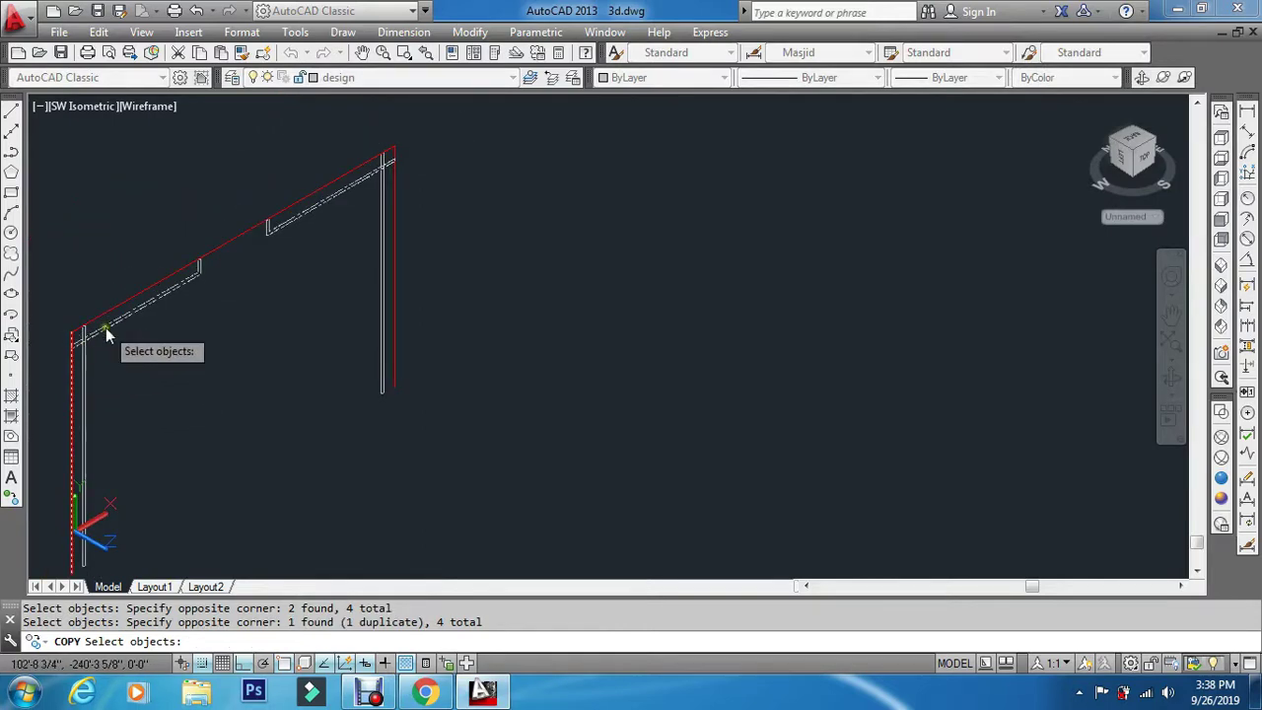
{"action": "key", "text": "Return"}
Copy the selected strips from the profile's upper corner to the matching upper corner of the front porch wall, with Ortho off
{"action": "scroll", "coordinate": [375, 203], "scroll_direction": "up", "scroll_amount": 3}
{"action": "left_click", "coordinate": [397, 287]}
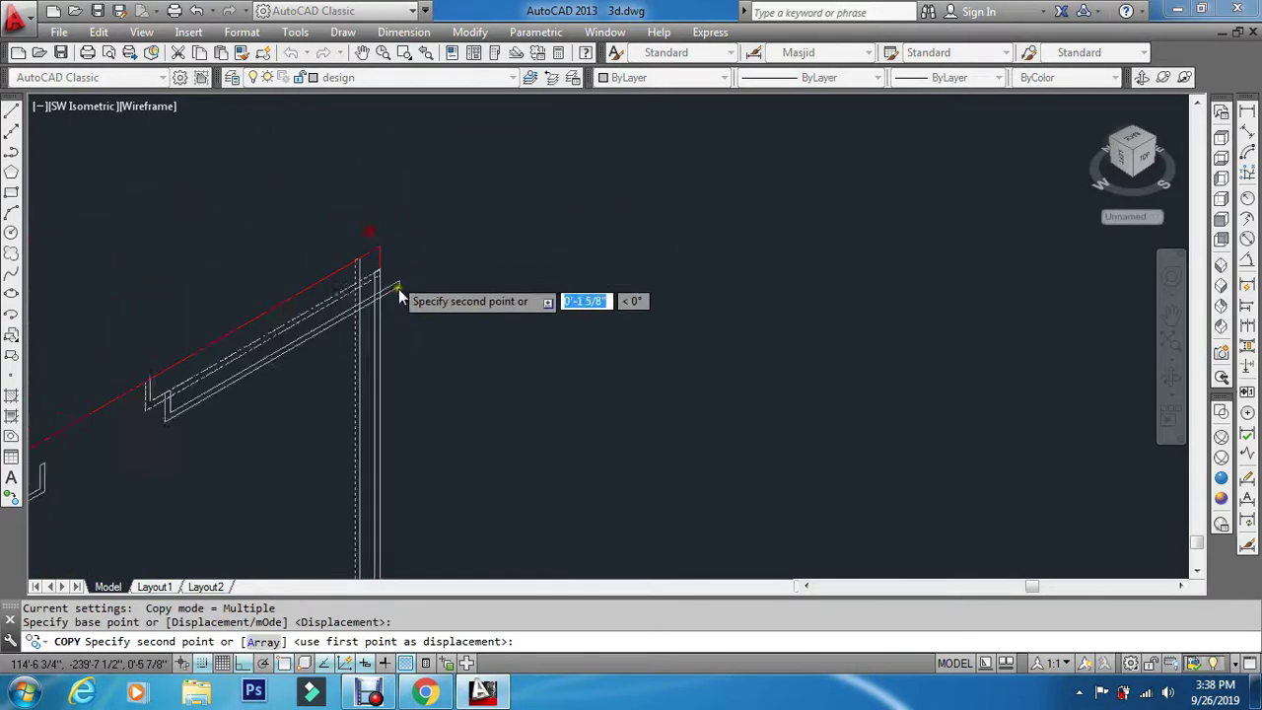
{"action": "scroll", "coordinate": [411, 331], "scroll_direction": "down", "scroll_amount": 6}
{"action": "scroll", "coordinate": [355, 207], "scroll_direction": "up", "scroll_amount": 3}
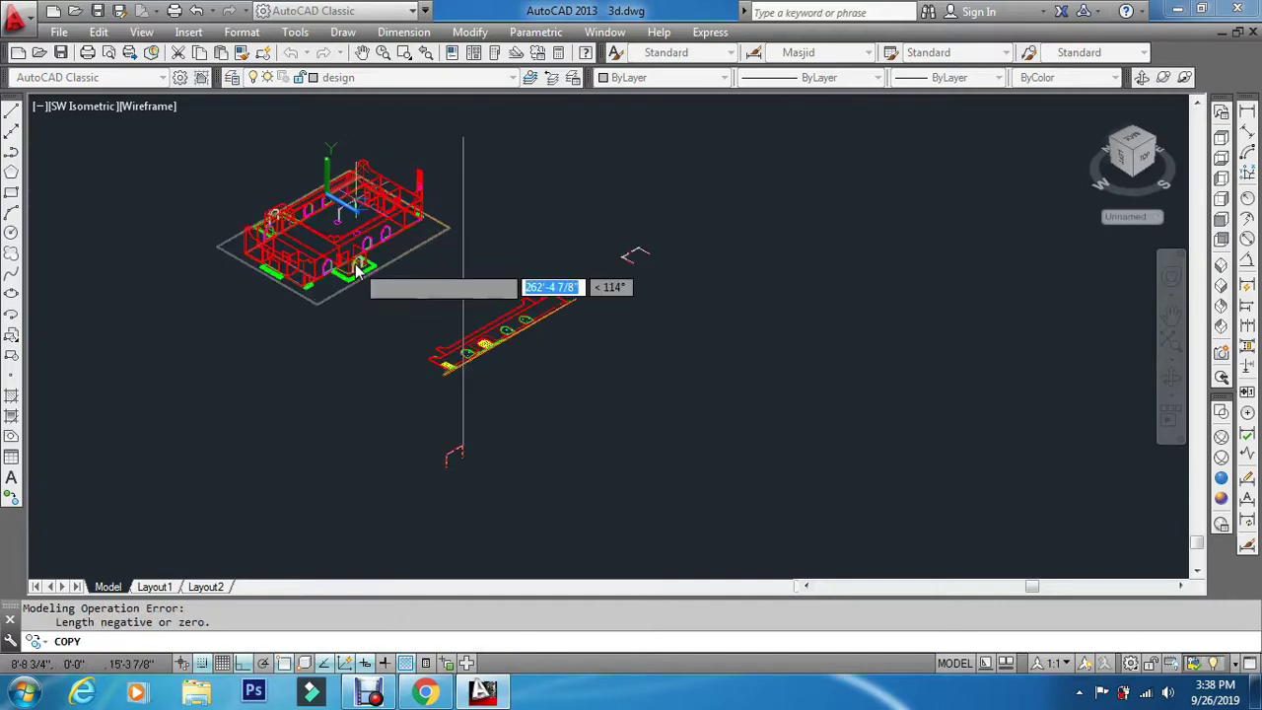
{"action": "key", "text": "F8"}
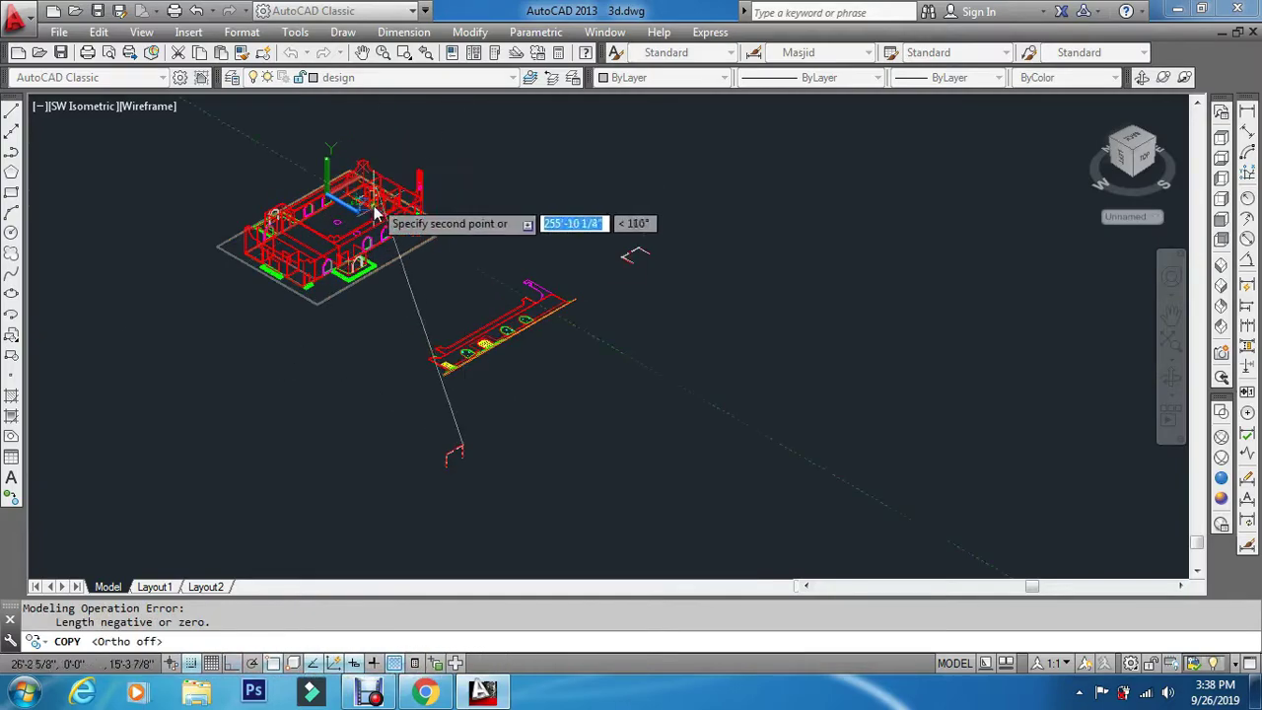
{"action": "scroll", "coordinate": [366, 240], "scroll_direction": "up", "scroll_amount": 5}
{"action": "scroll", "coordinate": [360, 341], "scroll_direction": "up", "scroll_amount": 8}
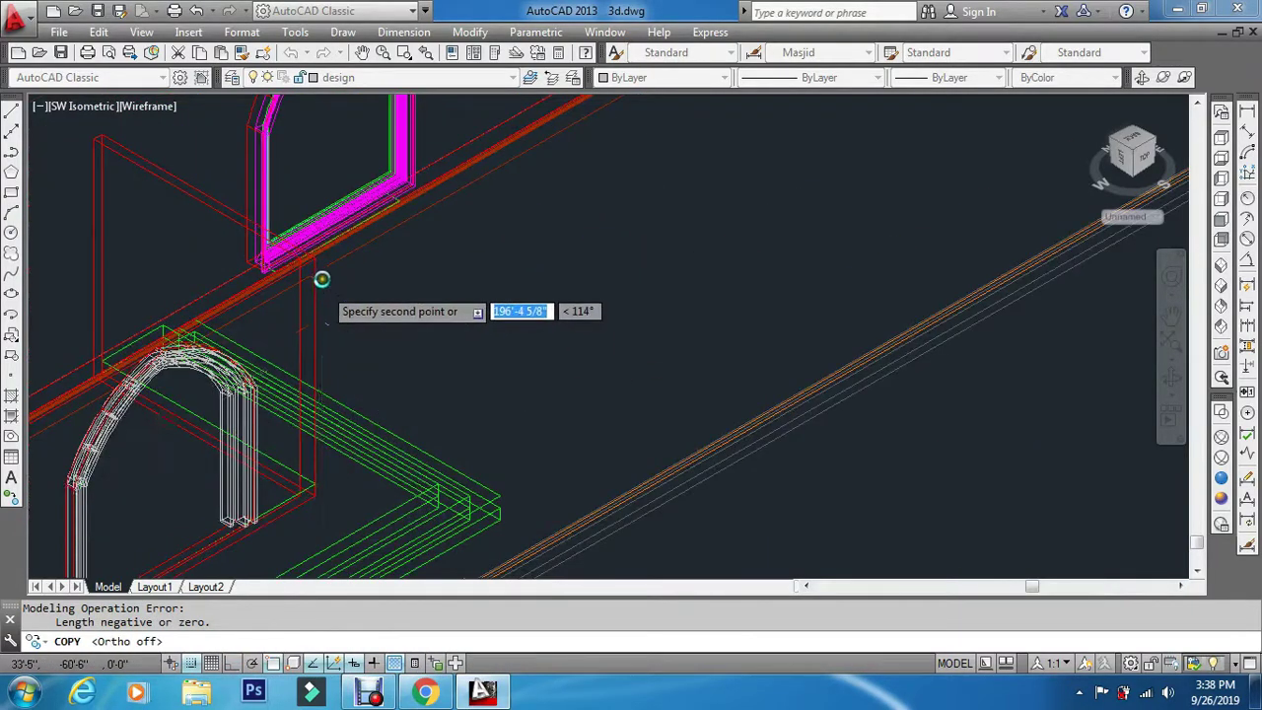
{"action": "scroll", "coordinate": [285, 164], "scroll_direction": "up", "scroll_amount": 5}
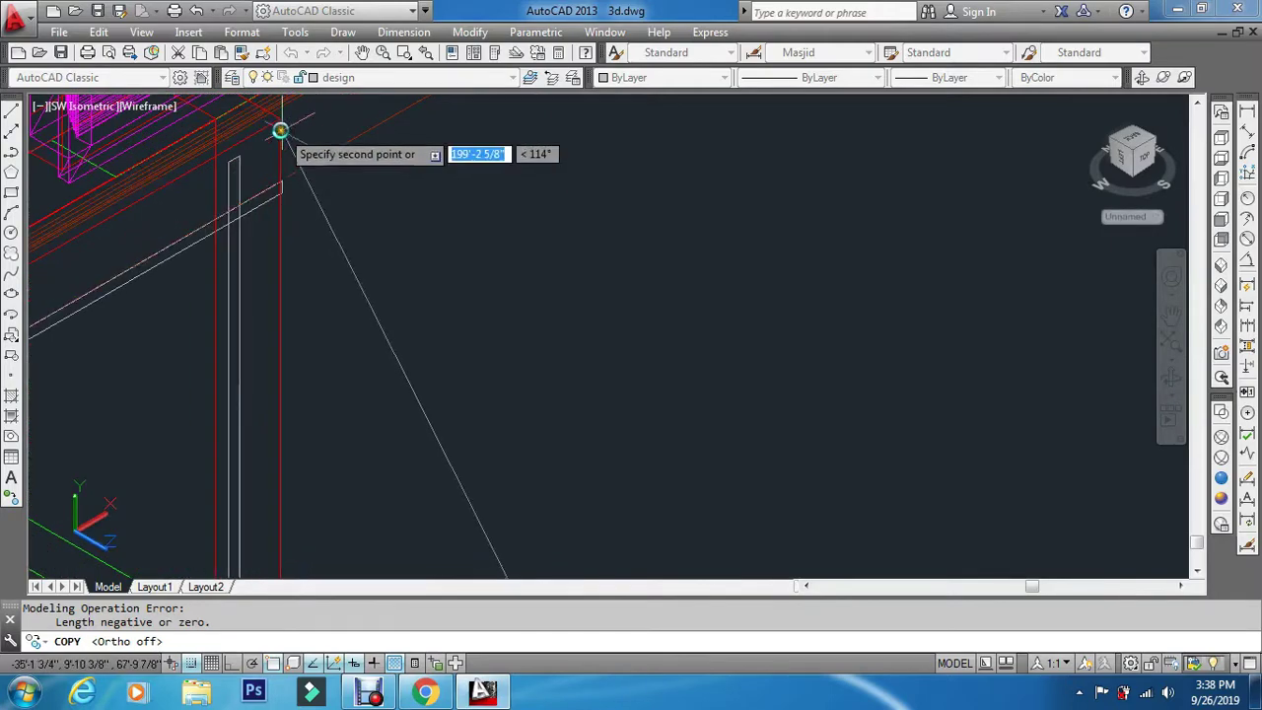
Place a second copy of the strips at the upper outer corner of the rear porch wall and finish copying
{"action": "scroll", "coordinate": [276, 123], "scroll_direction": "down", "scroll_amount": 10}
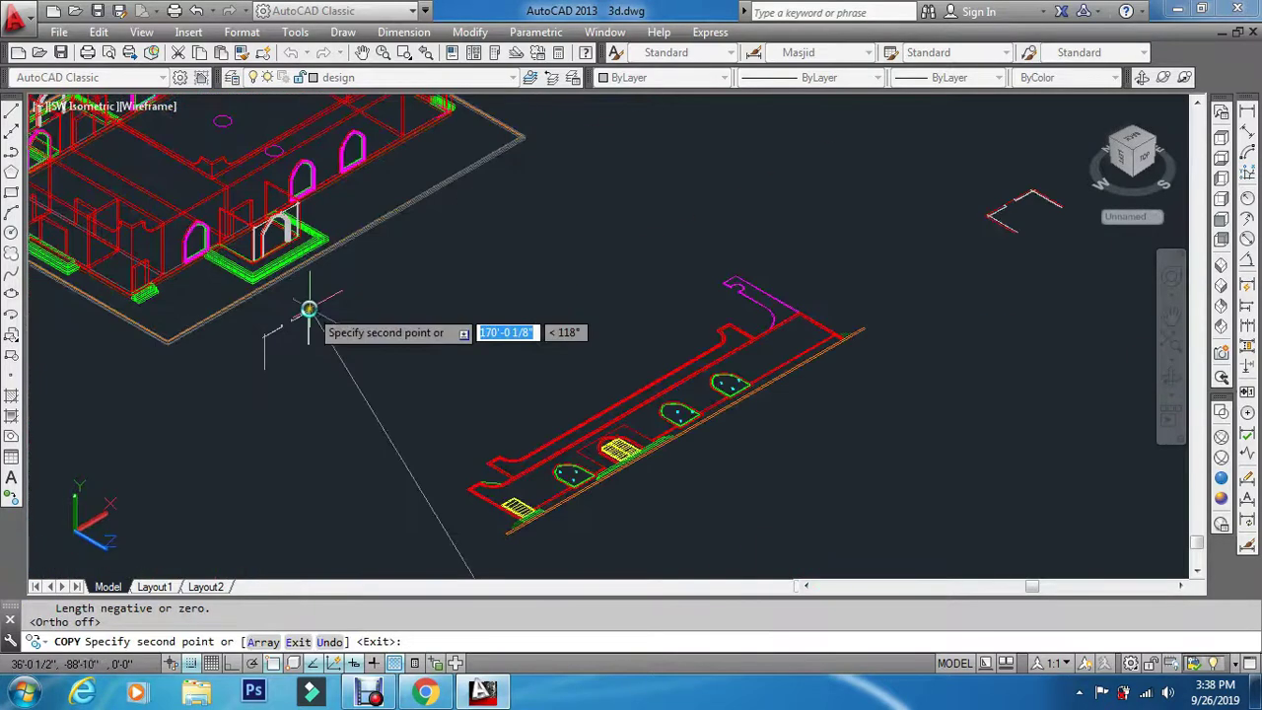
{"action": "scroll", "coordinate": [241, 249], "scroll_direction": "up", "scroll_amount": 10}
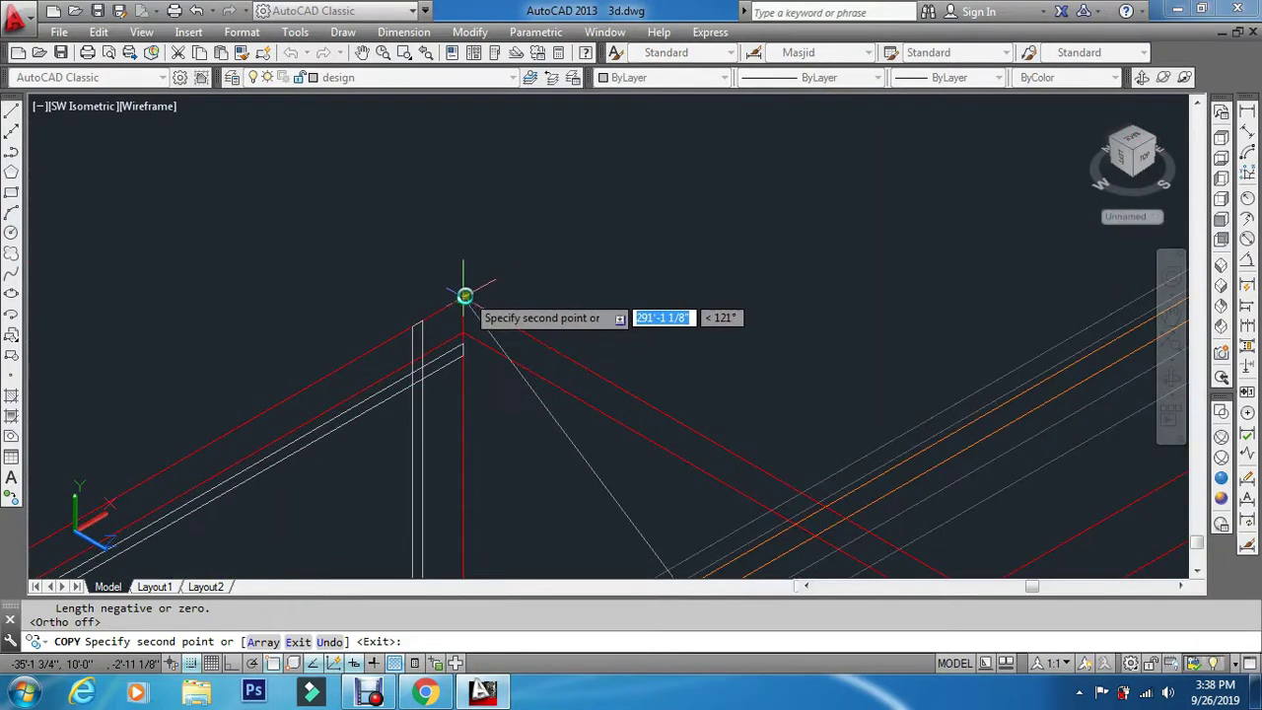
{"action": "left_click", "coordinate": [467, 290]}
{"action": "key", "text": "Escape"}
{"action": "key", "text": "Escape"}
{"action": "key", "text": "Escape"}
{"action": "scroll", "coordinate": [465, 294], "scroll_direction": "down", "scroll_amount": 4}
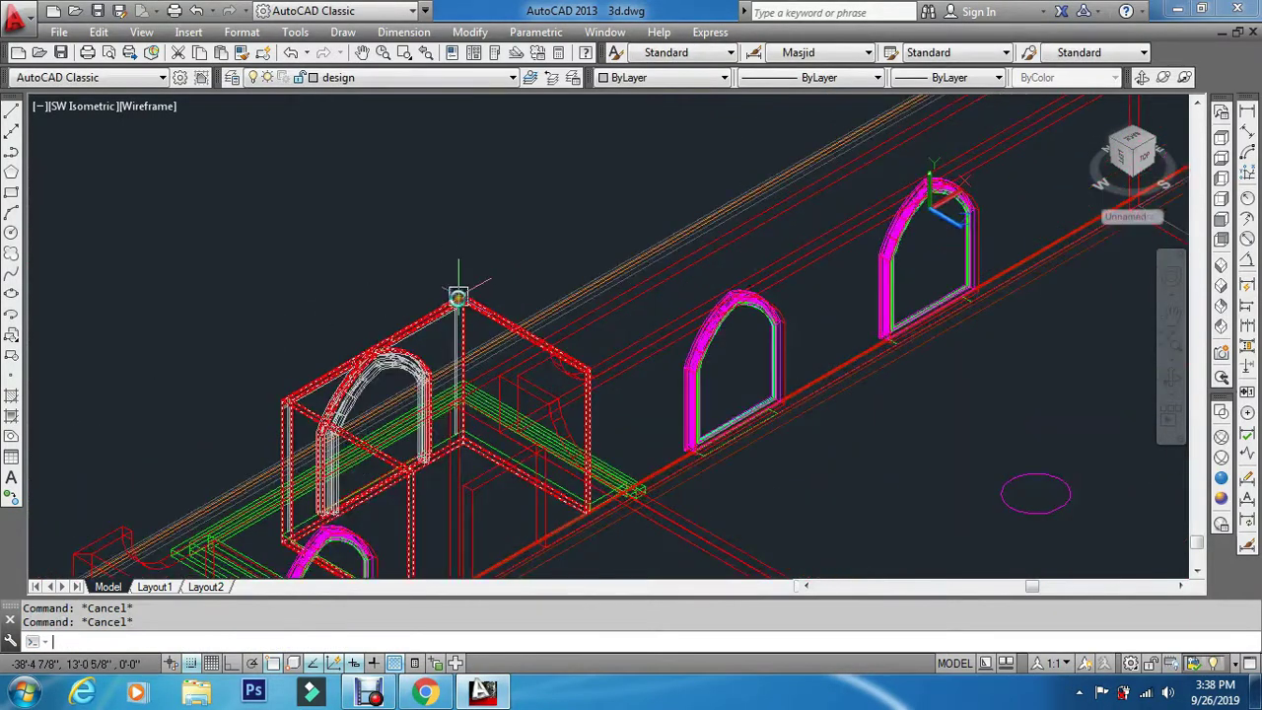
Start an extrusion on the front porch, selecting its left vertical strip and the left half of the stepped top strip
{"action": "scroll", "coordinate": [533, 429], "scroll_direction": "down", "scroll_amount": 4}
{"action": "scroll", "coordinate": [710, 545], "scroll_direction": "up", "scroll_amount": 4}
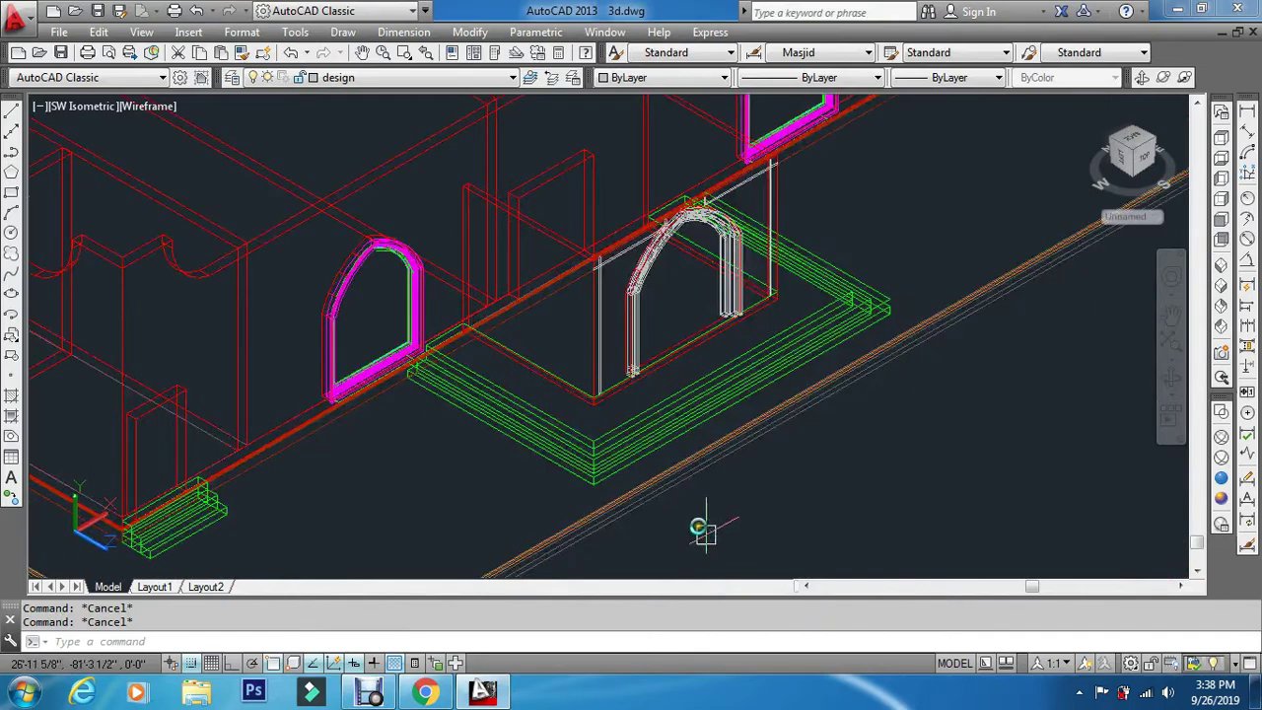
{"action": "type", "text": "ext"}
{"action": "key", "text": "Return"}
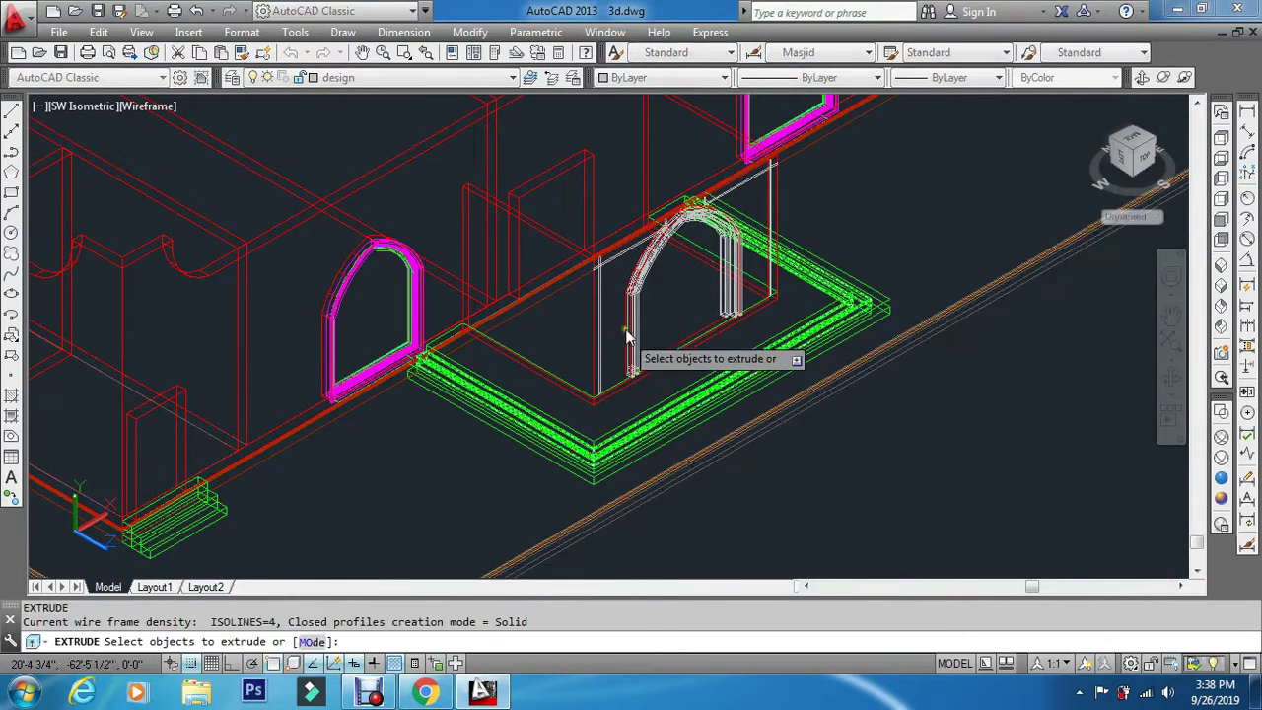
{"action": "scroll", "coordinate": [570, 252], "scroll_direction": "up", "scroll_amount": 5}
{"action": "scroll", "coordinate": [511, 188], "scroll_direction": "up", "scroll_amount": 2}
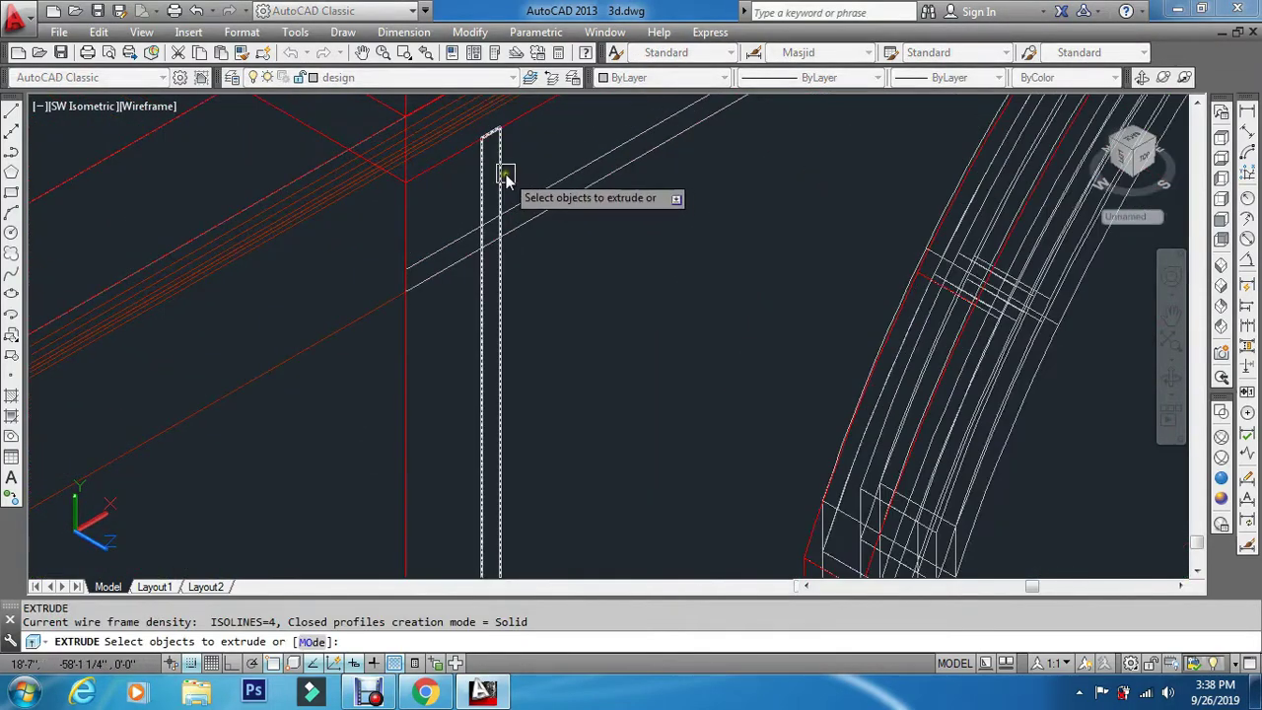
{"action": "left_click", "coordinate": [472, 255]}
{"action": "left_click", "coordinate": [452, 250]}
{"action": "scroll", "coordinate": [450, 286], "scroll_direction": "down", "scroll_amount": 4}
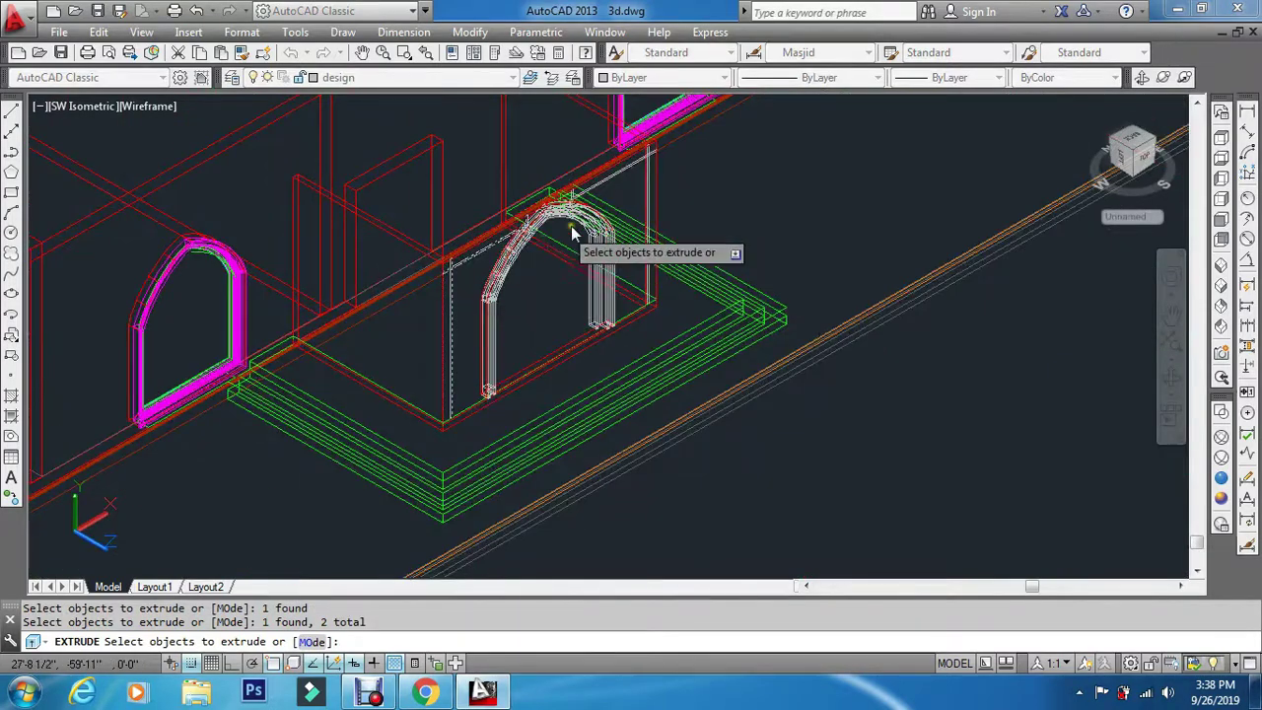
Add the front porch's right vertical and right stepped top strips to the selection and extrude all four strips 1.5 inches
{"action": "scroll", "coordinate": [572, 231], "scroll_direction": "up", "scroll_amount": 5}
{"action": "middle_click_drag", "start_coordinate": [603, 247], "coordinate": [502, 421]}
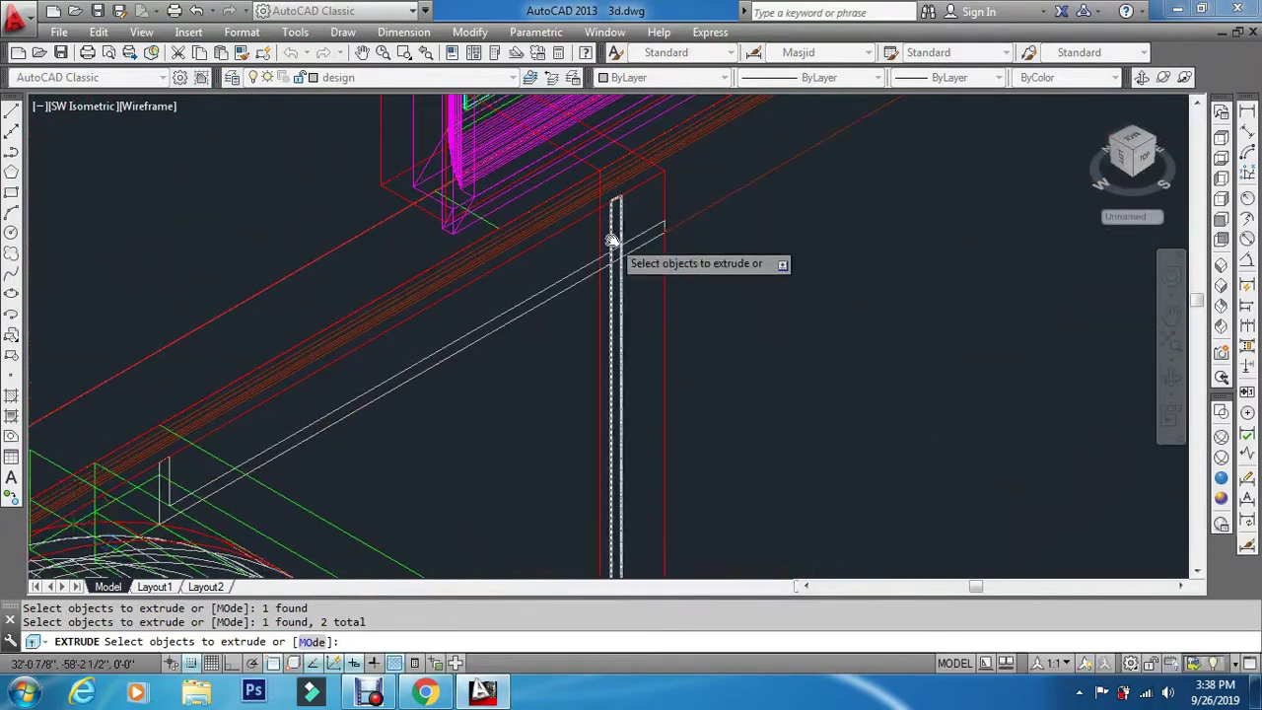
{"action": "scroll", "coordinate": [612, 243], "scroll_direction": "up", "scroll_amount": 3}
{"action": "middle_click_drag", "start_coordinate": [629, 216], "coordinate": [629, 216]}
{"action": "left_click", "coordinate": [629, 216]}
{"action": "left_click", "coordinate": [653, 239]}
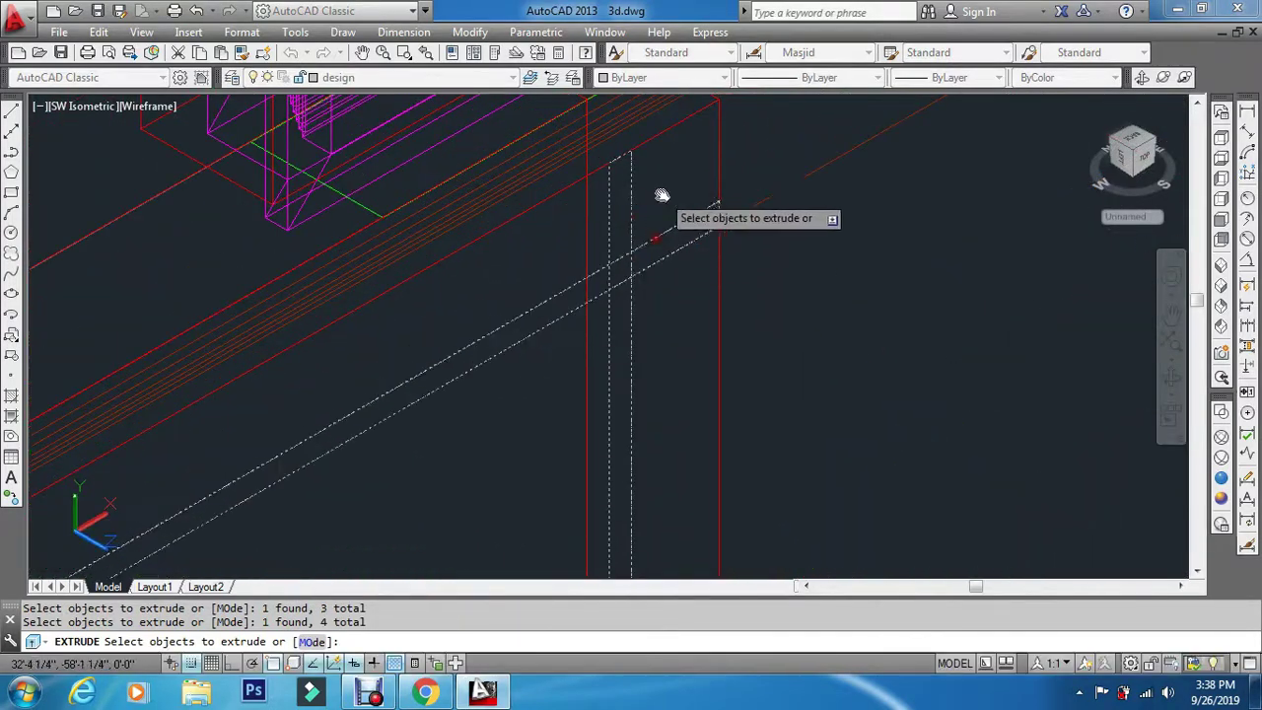
{"action": "scroll", "coordinate": [662, 195], "scroll_direction": "down", "scroll_amount": 8}
{"action": "key", "text": "Return"}
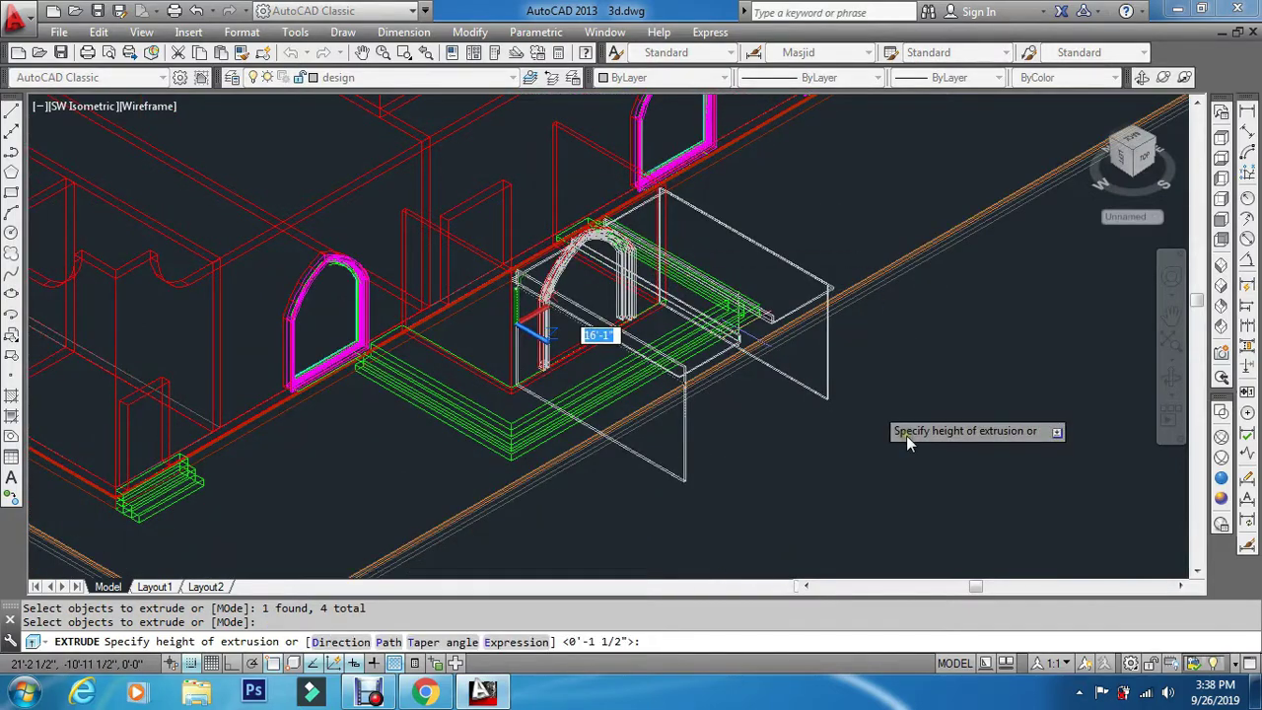
{"action": "type", "text": "1.5"}
{"action": "key", "text": "Return"}
{"action": "scroll", "coordinate": [902, 433], "scroll_direction": "down", "scroll_amount": 8}
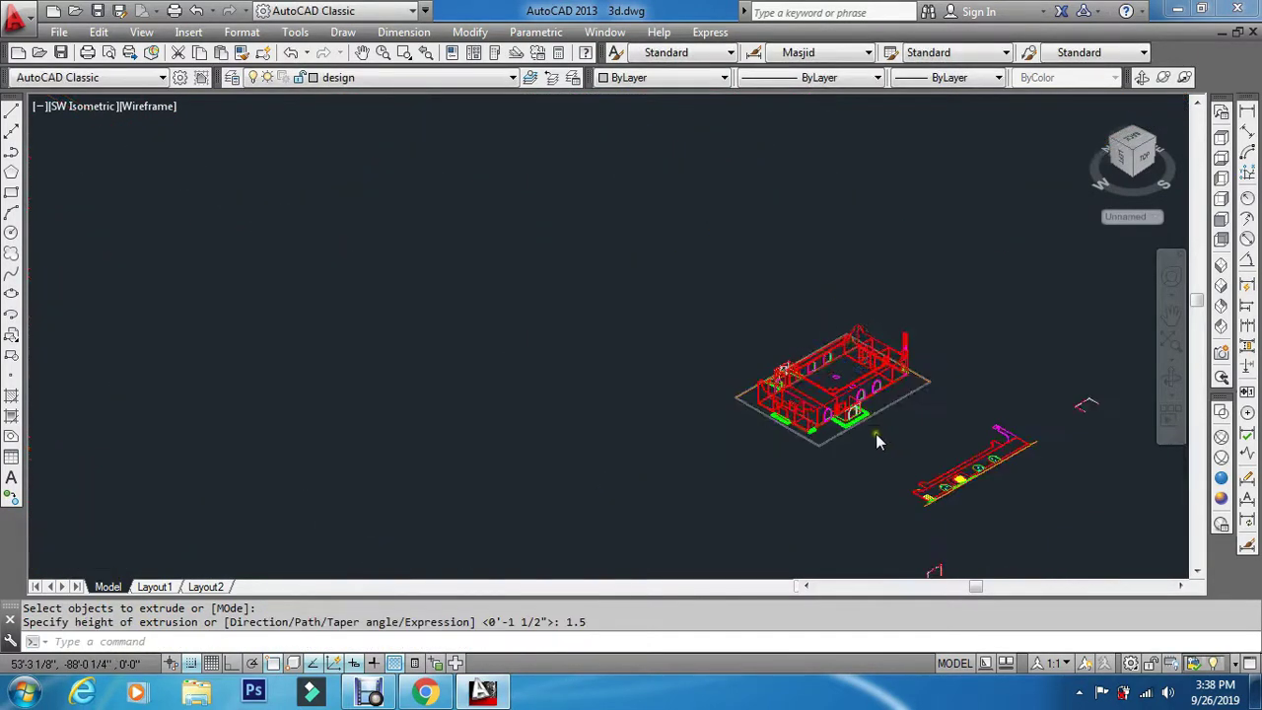
Start another extrusion on the rear porch, selecting its left stepped top strip and left vertical strip
{"action": "scroll", "coordinate": [772, 320], "scroll_direction": "up", "scroll_amount": 5}
{"action": "scroll", "coordinate": [804, 523], "scroll_direction": "up", "scroll_amount": 8}
{"action": "key", "text": "Return"}
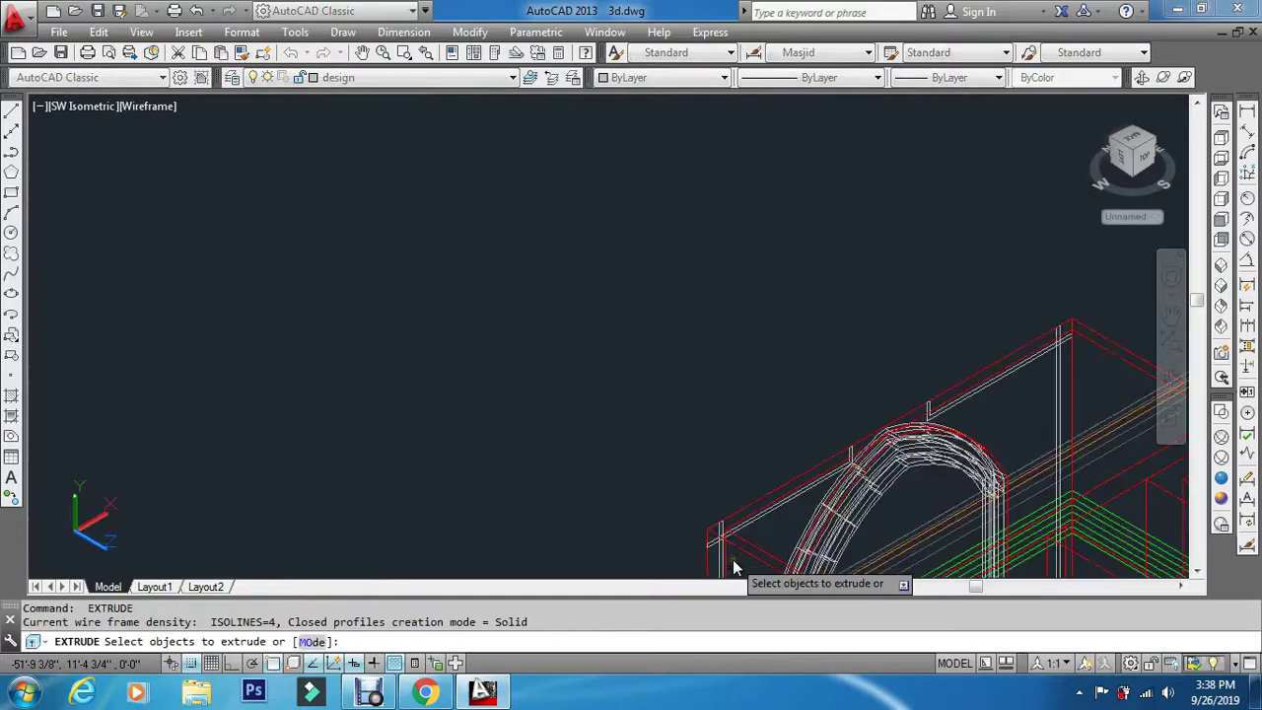
{"action": "scroll", "coordinate": [650, 508], "scroll_direction": "down", "scroll_amount": 2}
{"action": "left_click", "coordinate": [645, 517]}
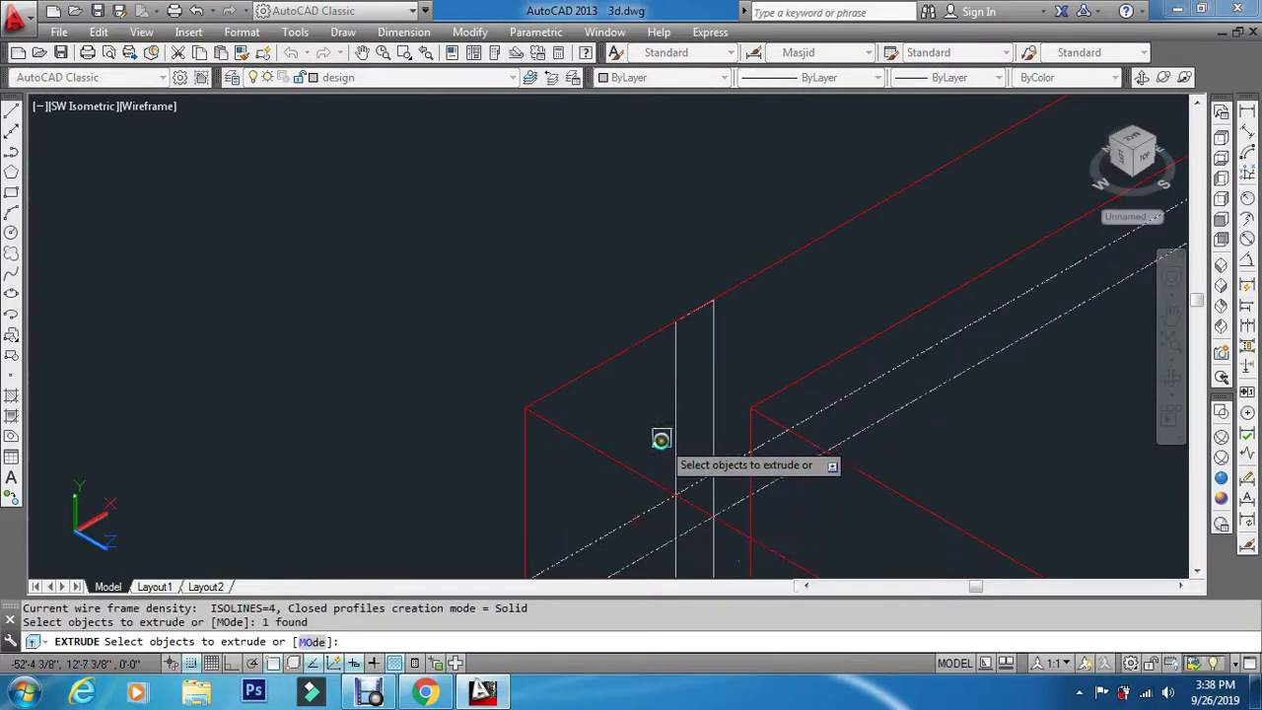
{"action": "left_click", "coordinate": [666, 404]}
{"action": "scroll", "coordinate": [666, 406], "scroll_direction": "down", "scroll_amount": 5}
Add the rear porch's right vertical and right stepped top strips and extrude all four strips 1.5 inches
{"action": "scroll", "coordinate": [822, 321], "scroll_direction": "up", "scroll_amount": 6}
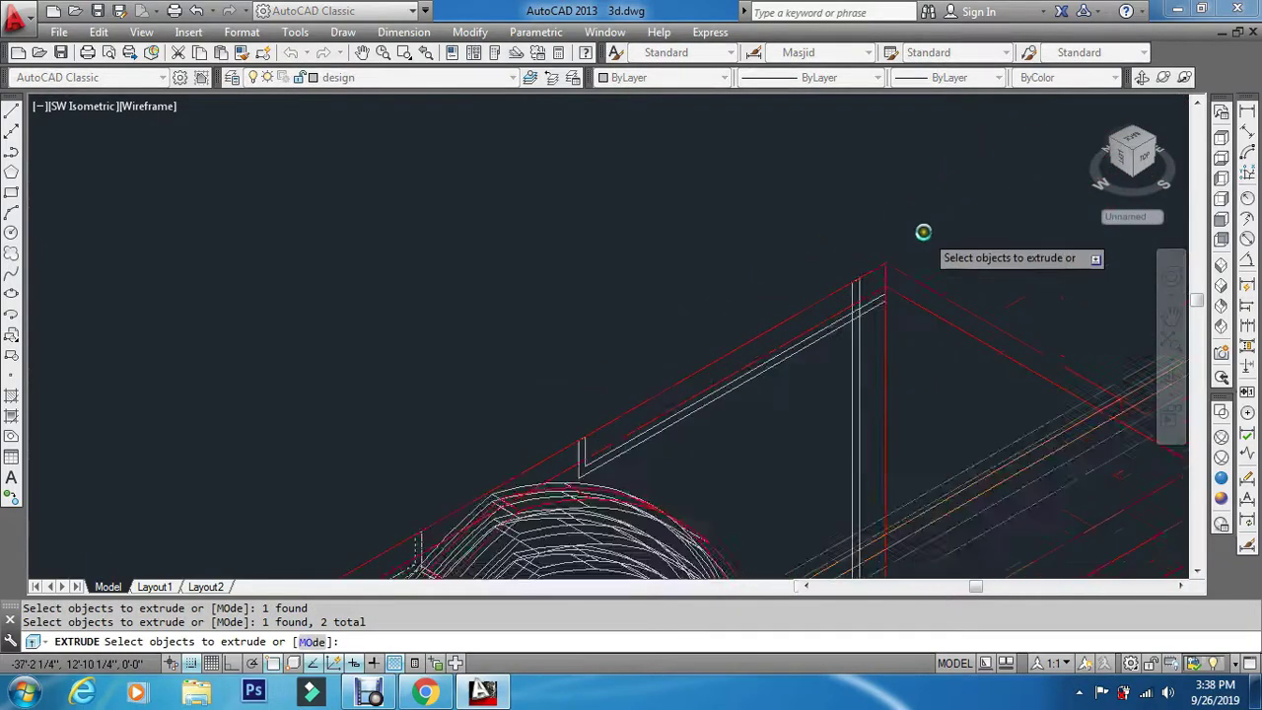
{"action": "left_click", "coordinate": [822, 426]}
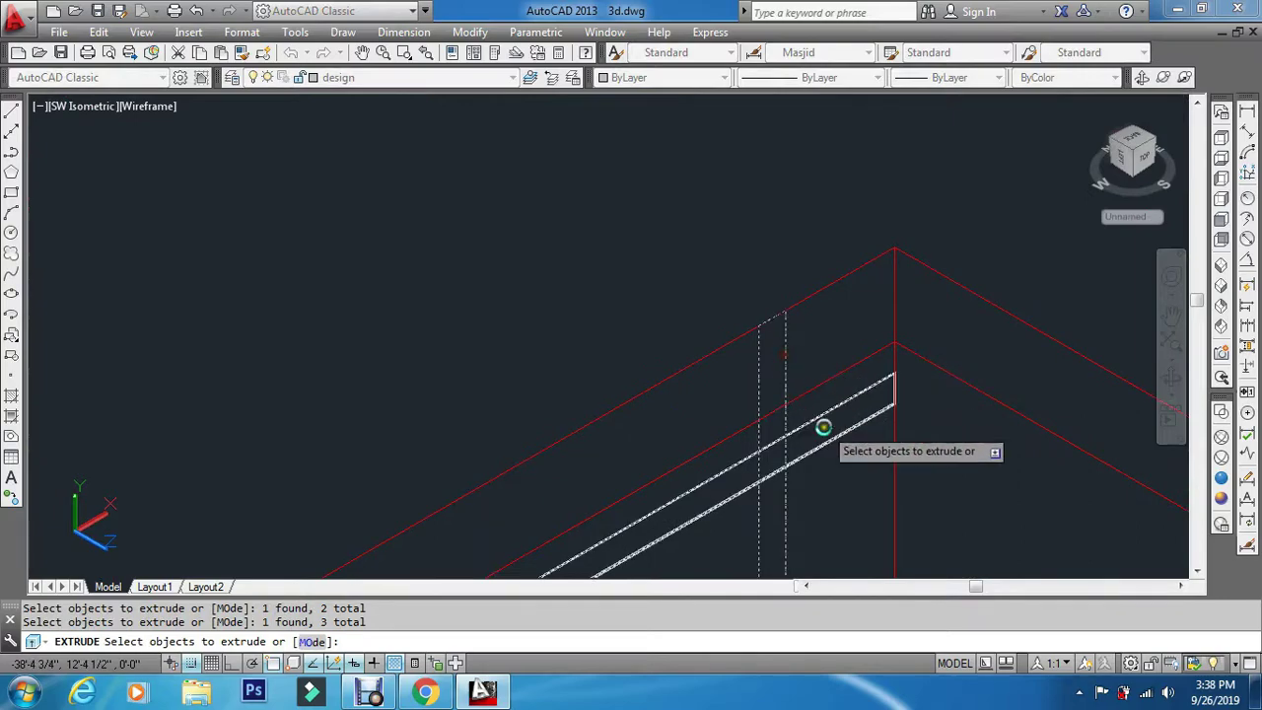
{"action": "key", "text": "Return"}
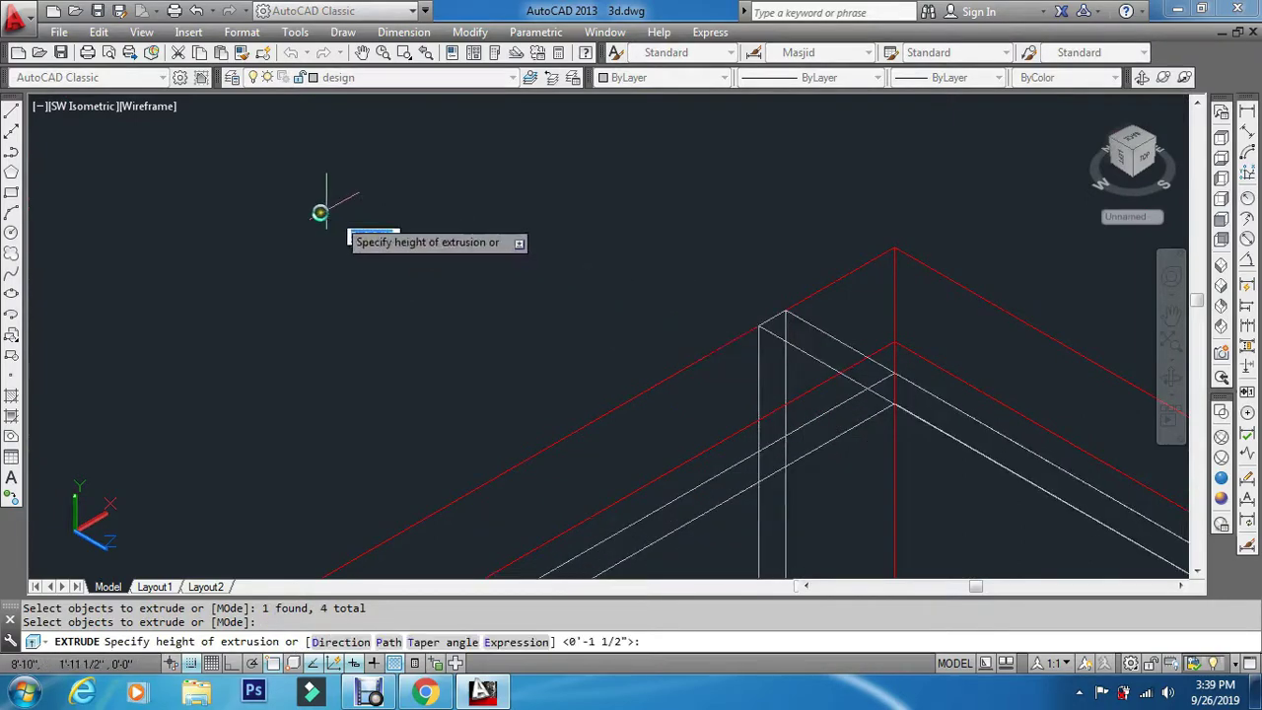
{"action": "scroll", "coordinate": [325, 227], "scroll_direction": "down", "scroll_amount": 4}
{"action": "scroll", "coordinate": [128, 187], "scroll_direction": "down", "scroll_amount": 4}
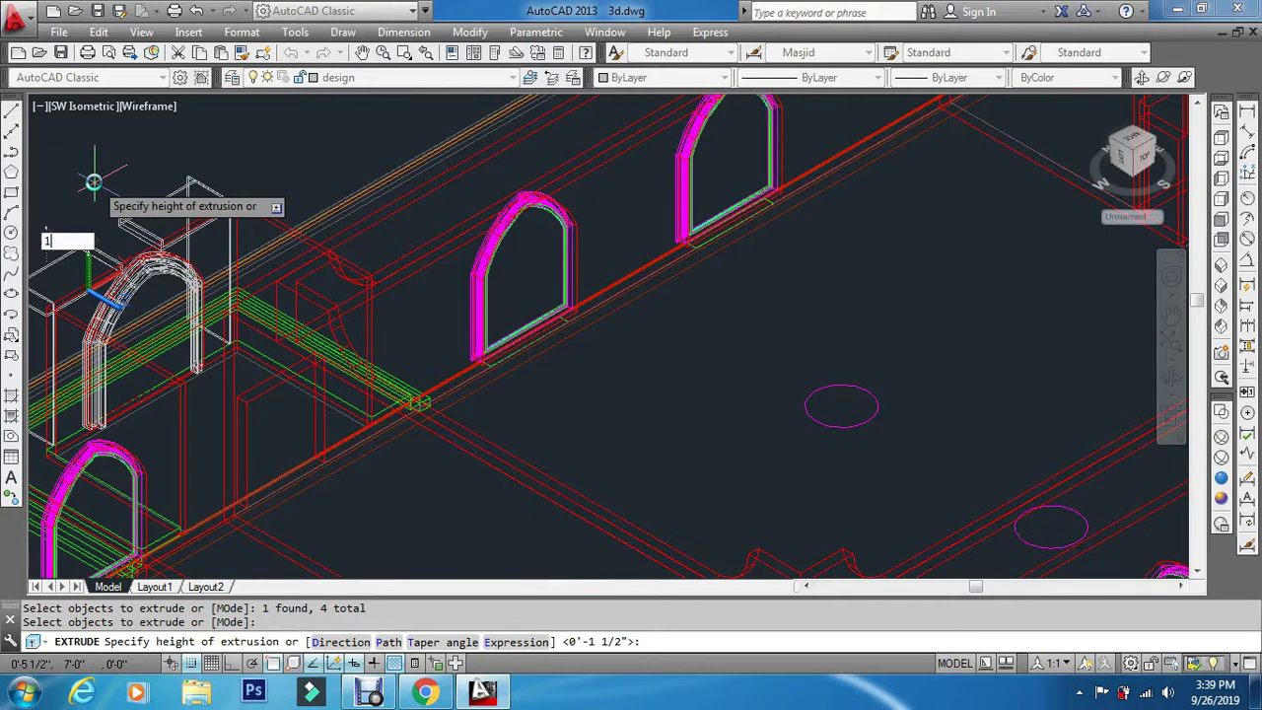
{"action": "key", "text": "Return"}
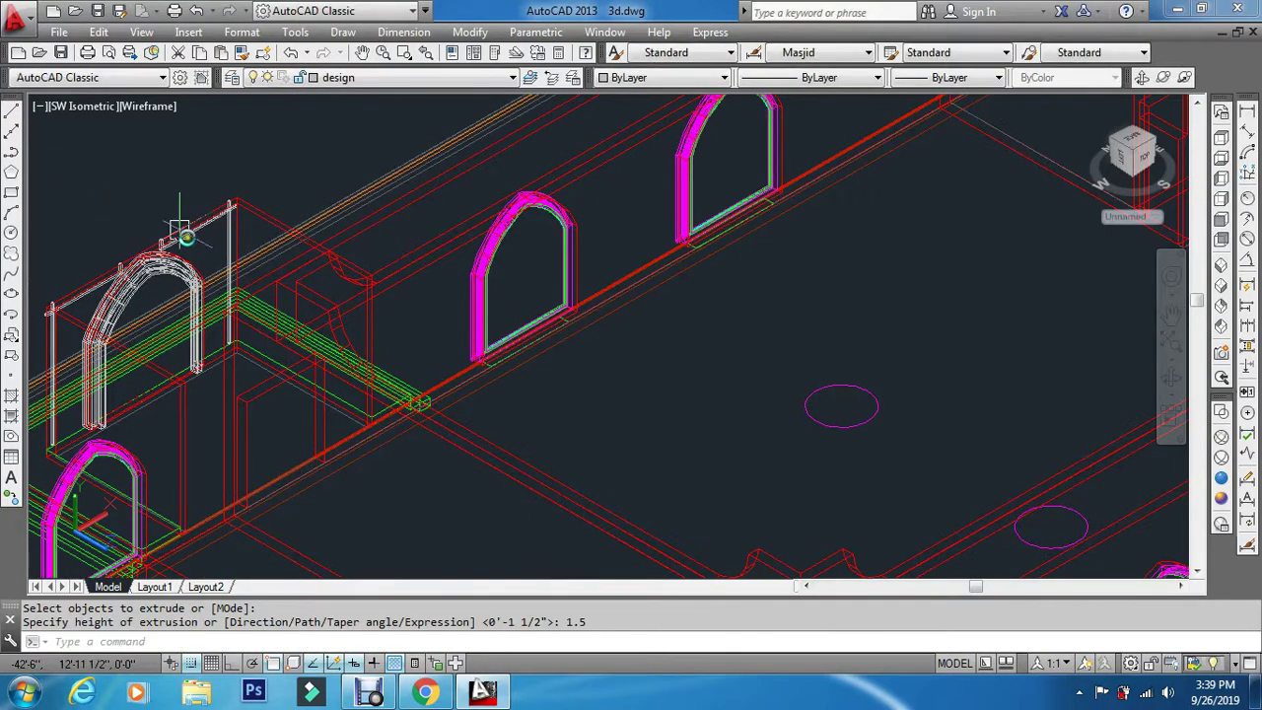
{"action": "key", "text": "Escape"}
{"action": "key", "text": "Escape"}
{"action": "scroll", "coordinate": [186, 237], "scroll_direction": "down", "scroll_amount": 2}
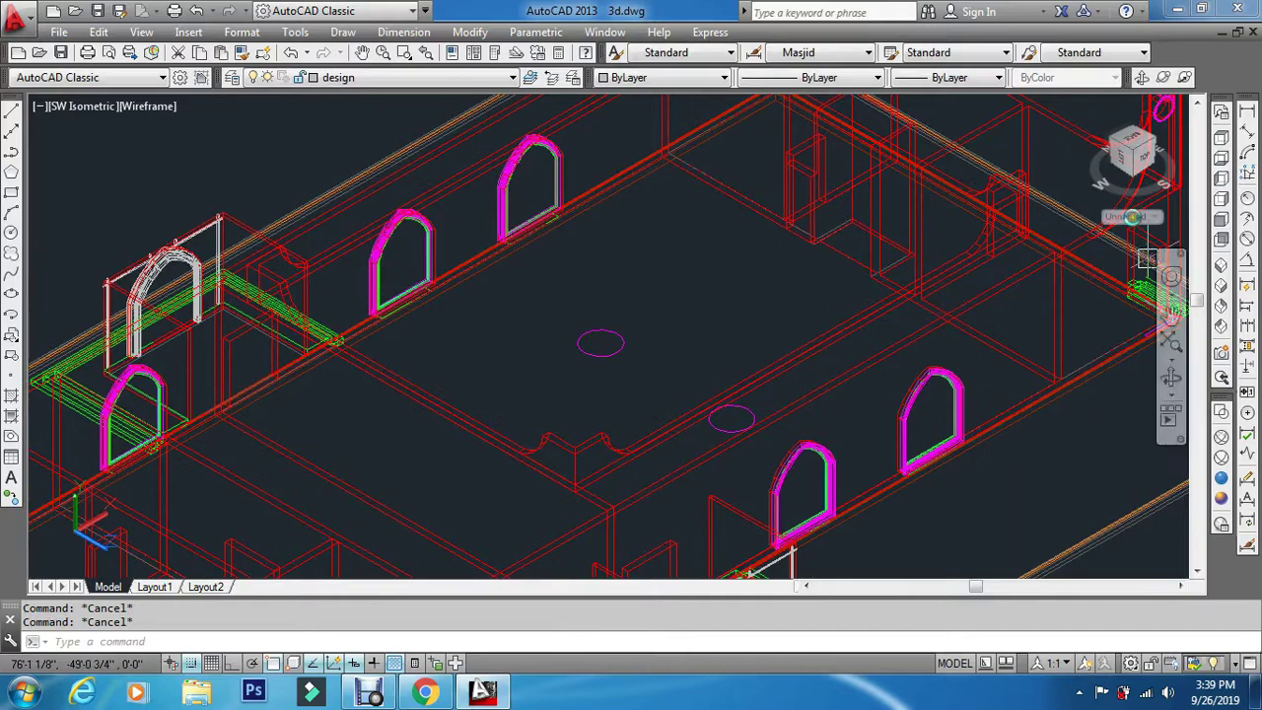
Examine in Top view how the extruded strips sit against the rear porch wall
{"action": "left_click", "coordinate": [1126, 148]}
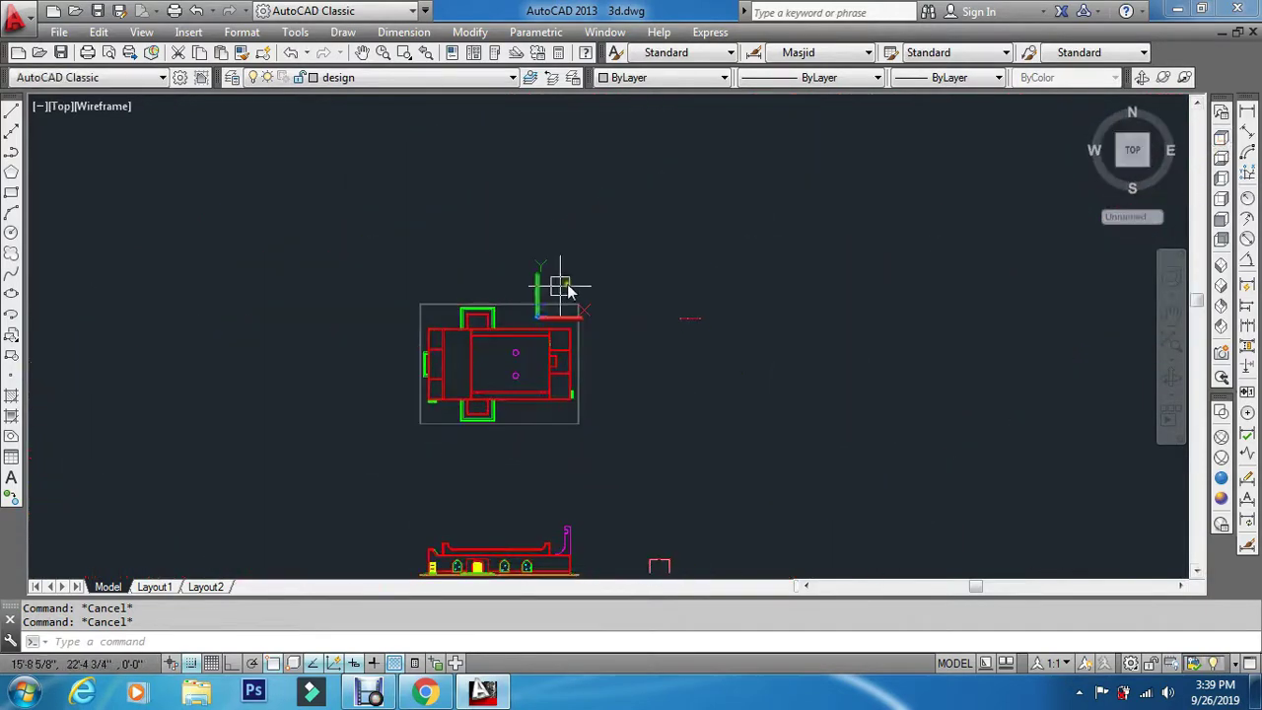
{"action": "scroll", "coordinate": [450, 282], "scroll_direction": "up", "scroll_amount": 3}
{"action": "scroll", "coordinate": [550, 340], "scroll_direction": "up", "scroll_amount": 3}
{"action": "scroll", "coordinate": [557, 394], "scroll_direction": "up", "scroll_amount": 4}
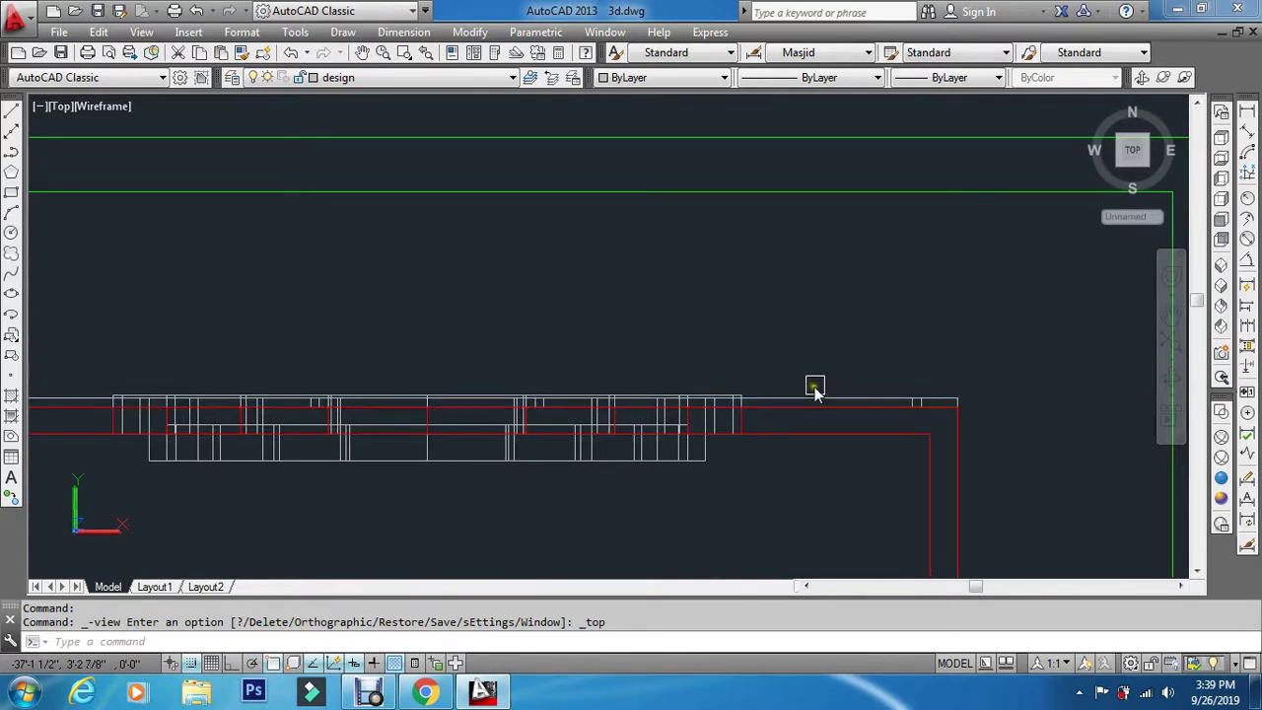
{"action": "scroll", "coordinate": [833, 390], "scroll_direction": "down", "scroll_amount": 6}
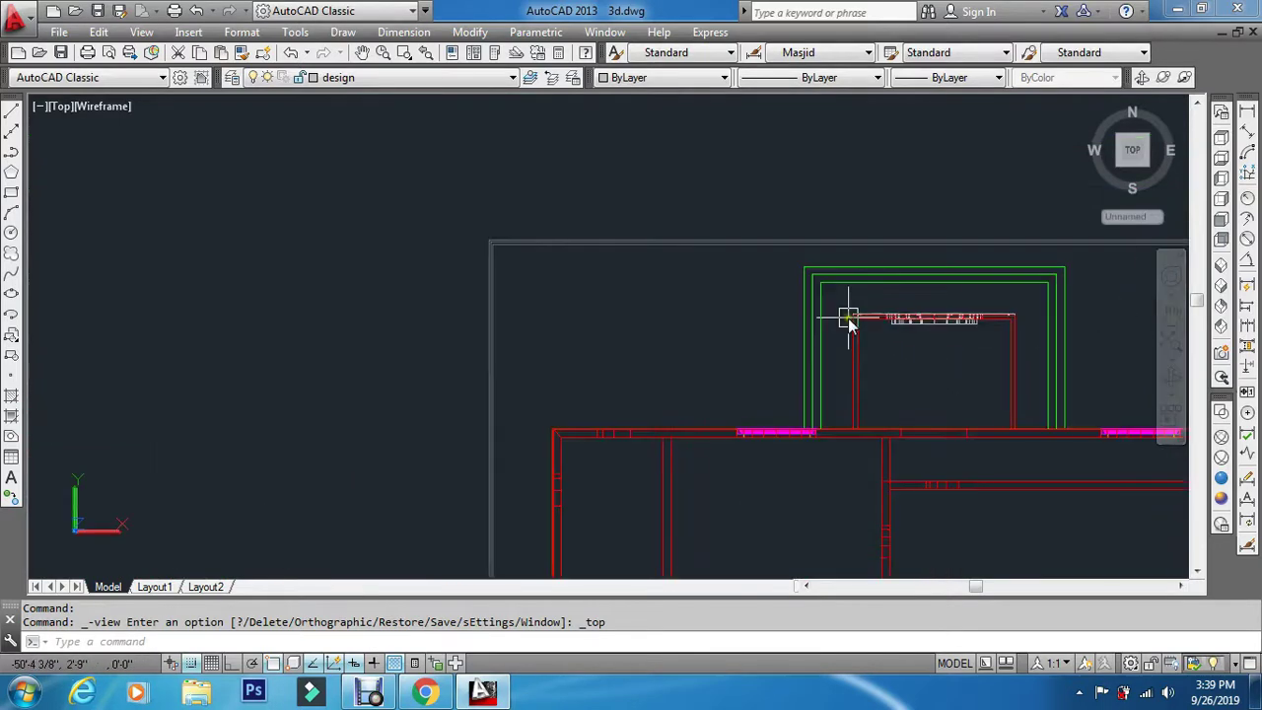
{"action": "scroll", "coordinate": [861, 338], "scroll_direction": "down", "scroll_amount": 8}
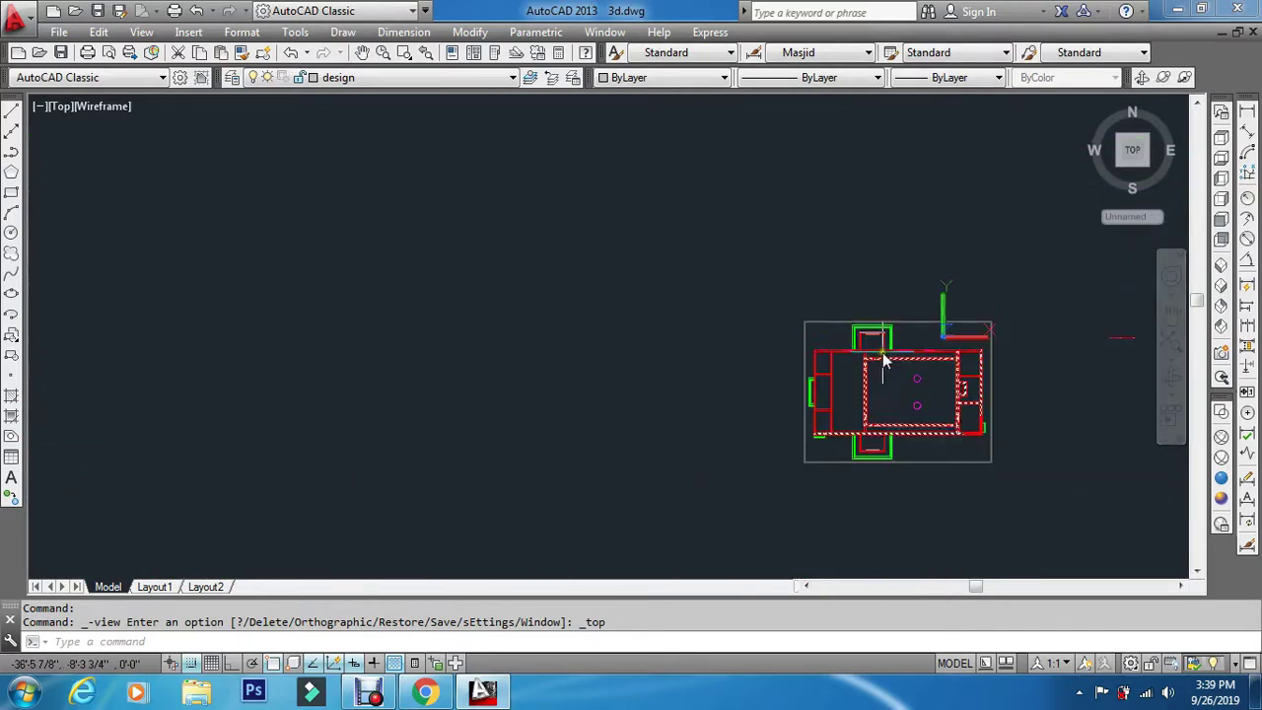
Set the view to SW Isometric and erase the original porch profile lying flat beside the building
{"action": "left_click", "coordinate": [1220, 265]}
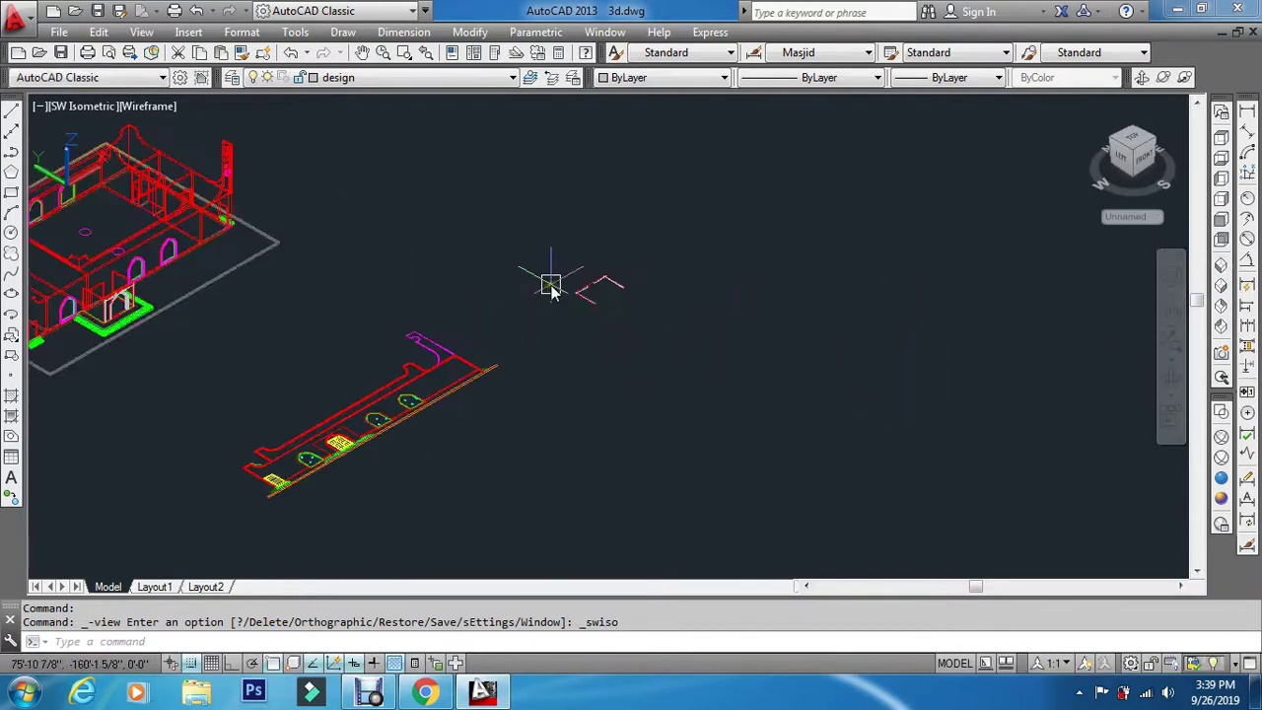
{"action": "scroll", "coordinate": [503, 329], "scroll_direction": "down", "scroll_amount": 5}
{"action": "type", "text": "e"}
{"action": "key", "text": "Return"}
{"action": "scroll", "coordinate": [493, 325], "scroll_direction": "up", "scroll_amount": 5}
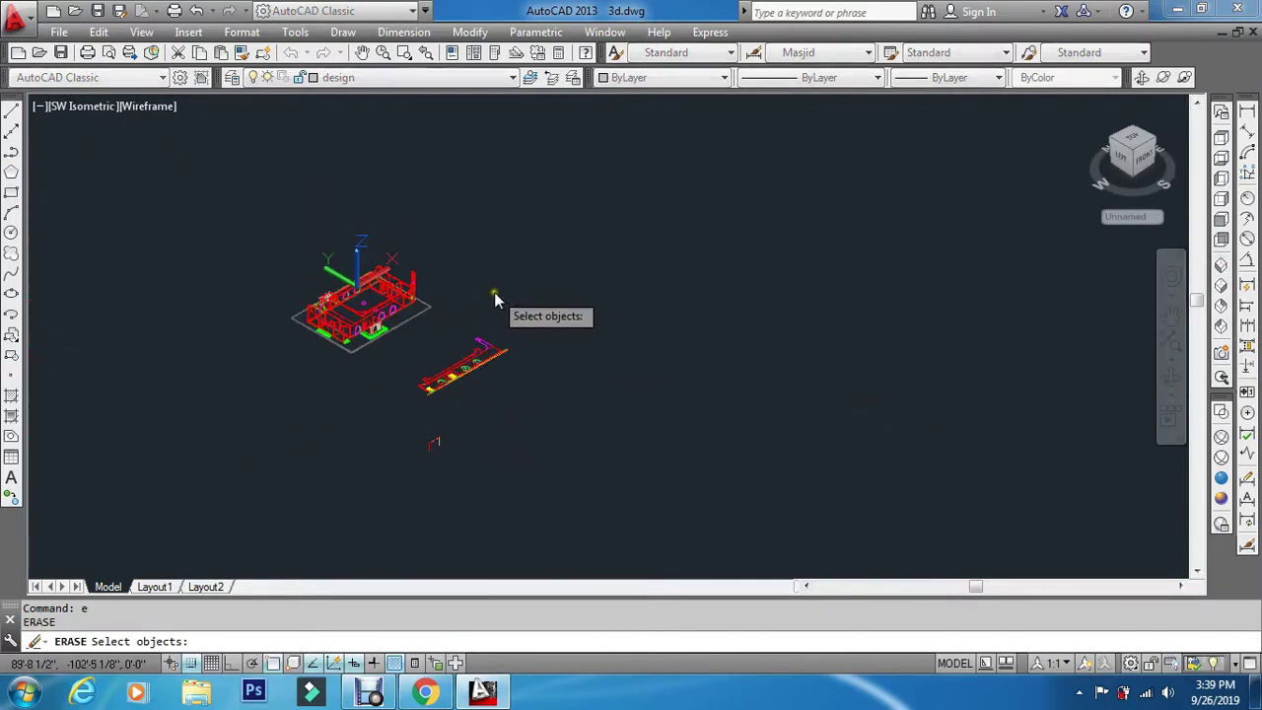
{"action": "left_click", "coordinate": [690, 315]}
{"action": "left_click", "coordinate": [552, 375]}
{"action": "scroll", "coordinate": [555, 295], "scroll_direction": "down", "scroll_amount": 5}
{"action": "key", "text": "Return"}
Erase the upright pasted porch profile below the elevation drawing
{"action": "scroll", "coordinate": [538, 310], "scroll_direction": "up", "scroll_amount": 6}
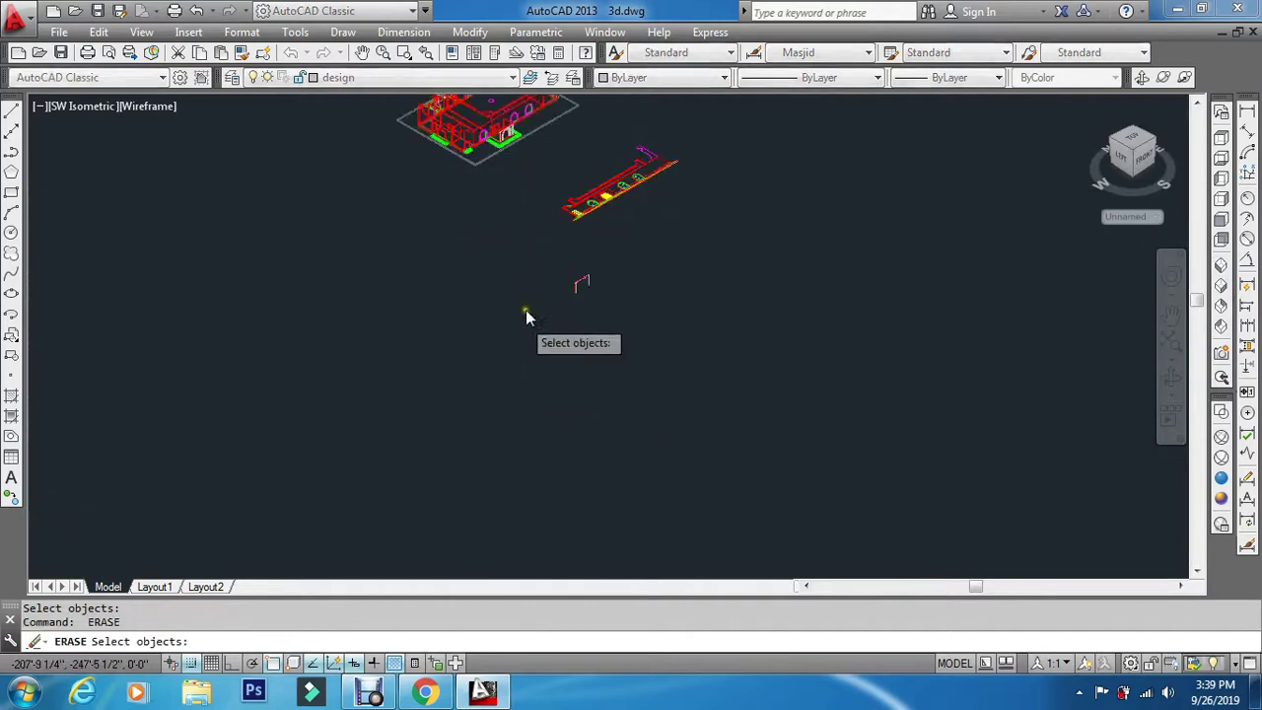
{"action": "left_click", "coordinate": [701, 270]}
{"action": "left_click", "coordinate": [537, 371]}
{"action": "key", "text": "Escape"}
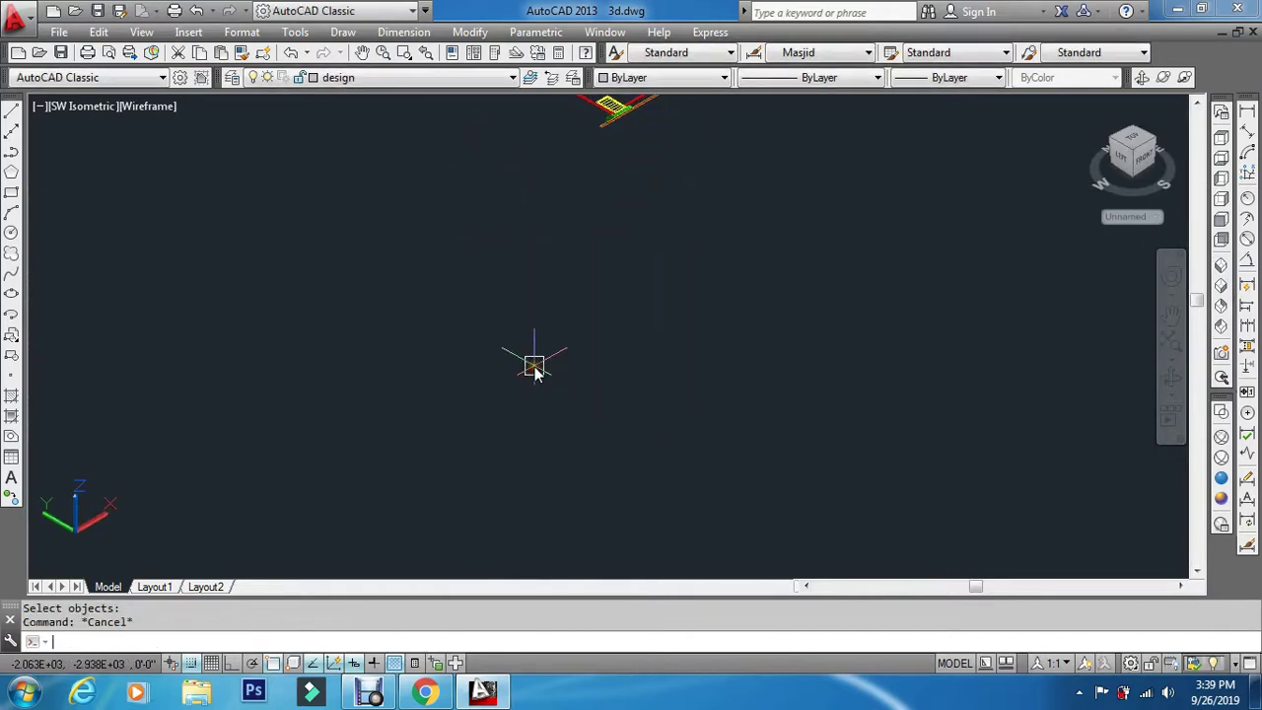
Display the model in the Conceptual visual style and inspect the decorative strips around the front porch arch
{"action": "scroll", "coordinate": [479, 197], "scroll_direction": "up", "scroll_amount": 10}
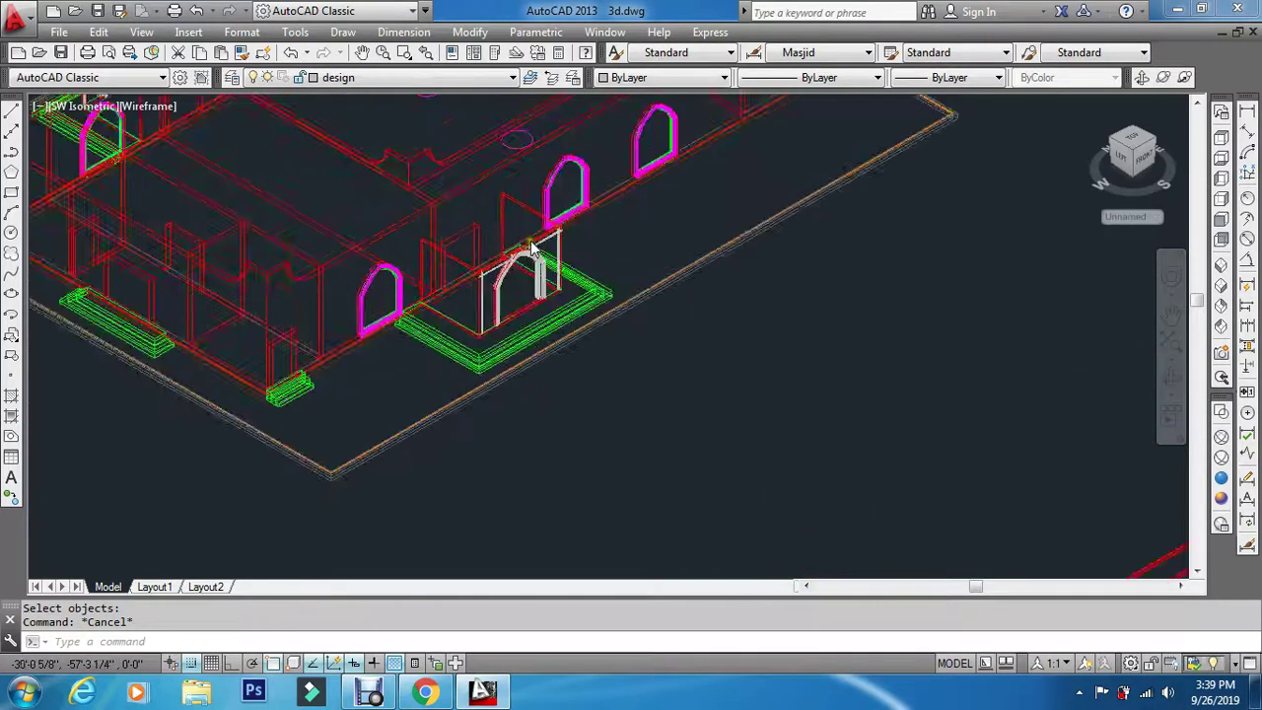
{"action": "left_click", "coordinate": [1221, 501]}
{"action": "scroll", "coordinate": [736, 479], "scroll_direction": "up", "scroll_amount": 4}
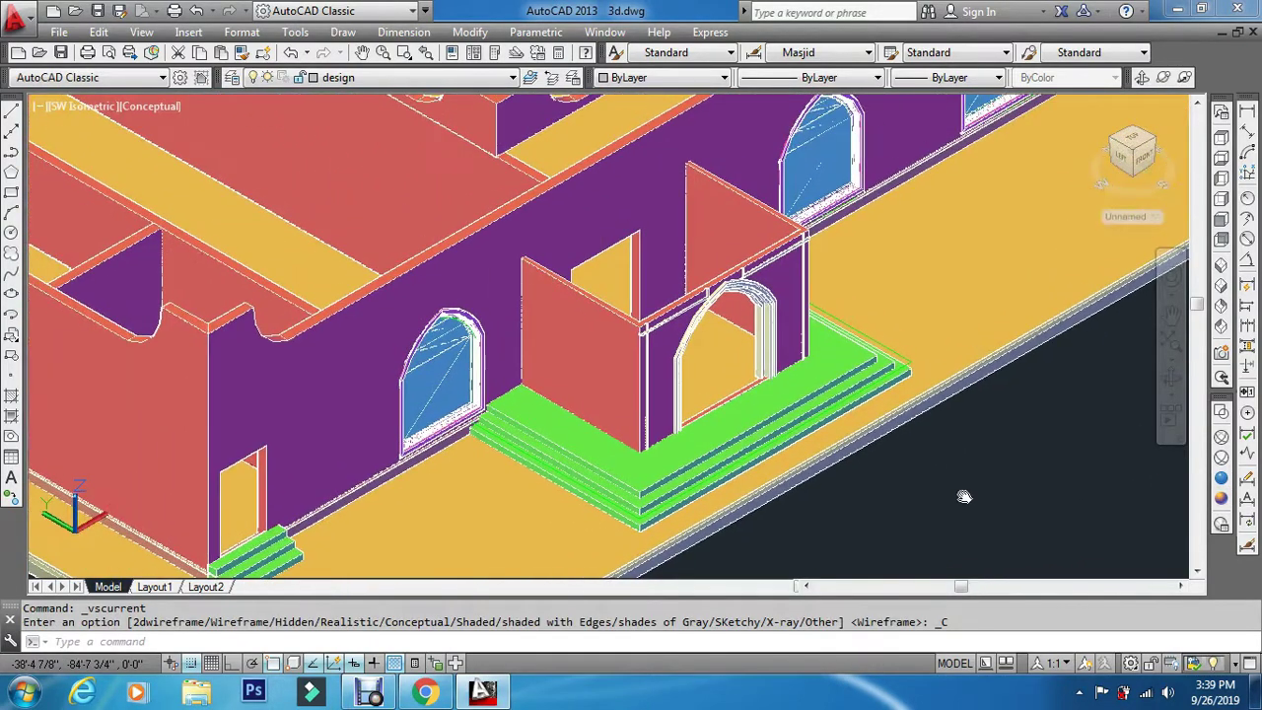
{"action": "key", "text": "Escape"}
{"action": "key", "text": "Escape"}
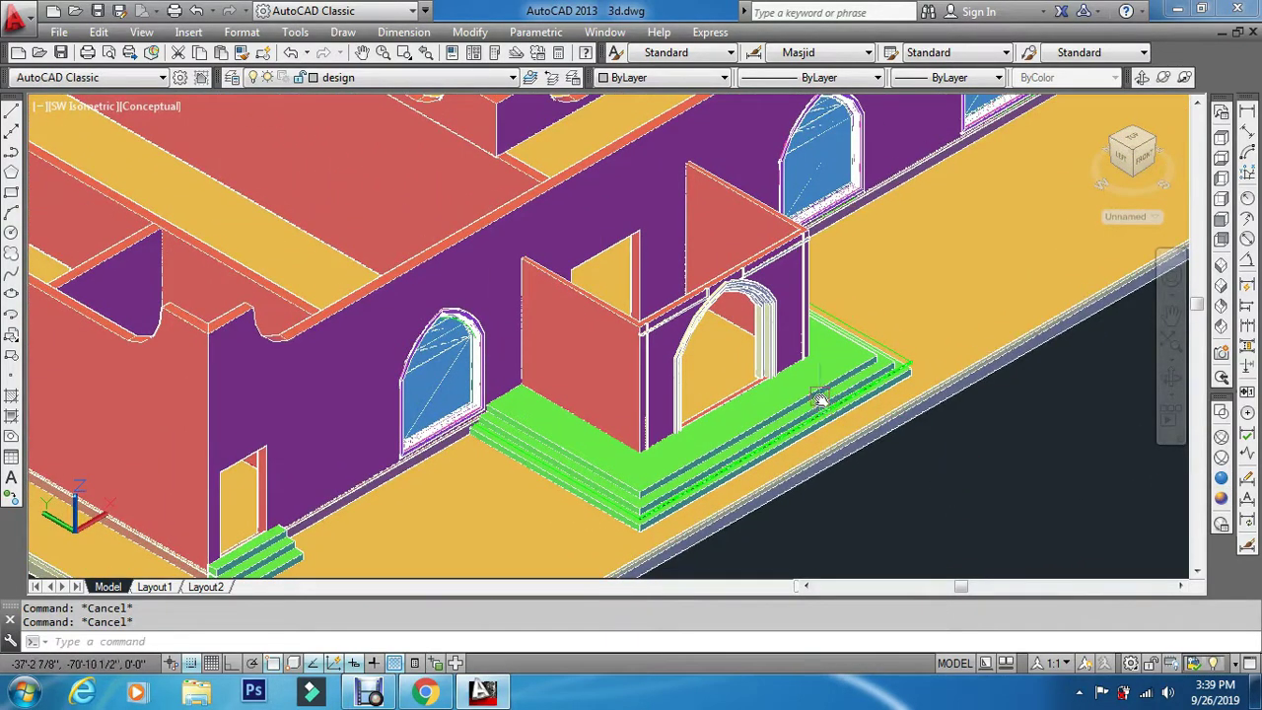
{"action": "scroll", "coordinate": [817, 394], "scroll_direction": "up", "scroll_amount": 2}
{"action": "scroll", "coordinate": [833, 357], "scroll_direction": "up", "scroll_amount": 3}
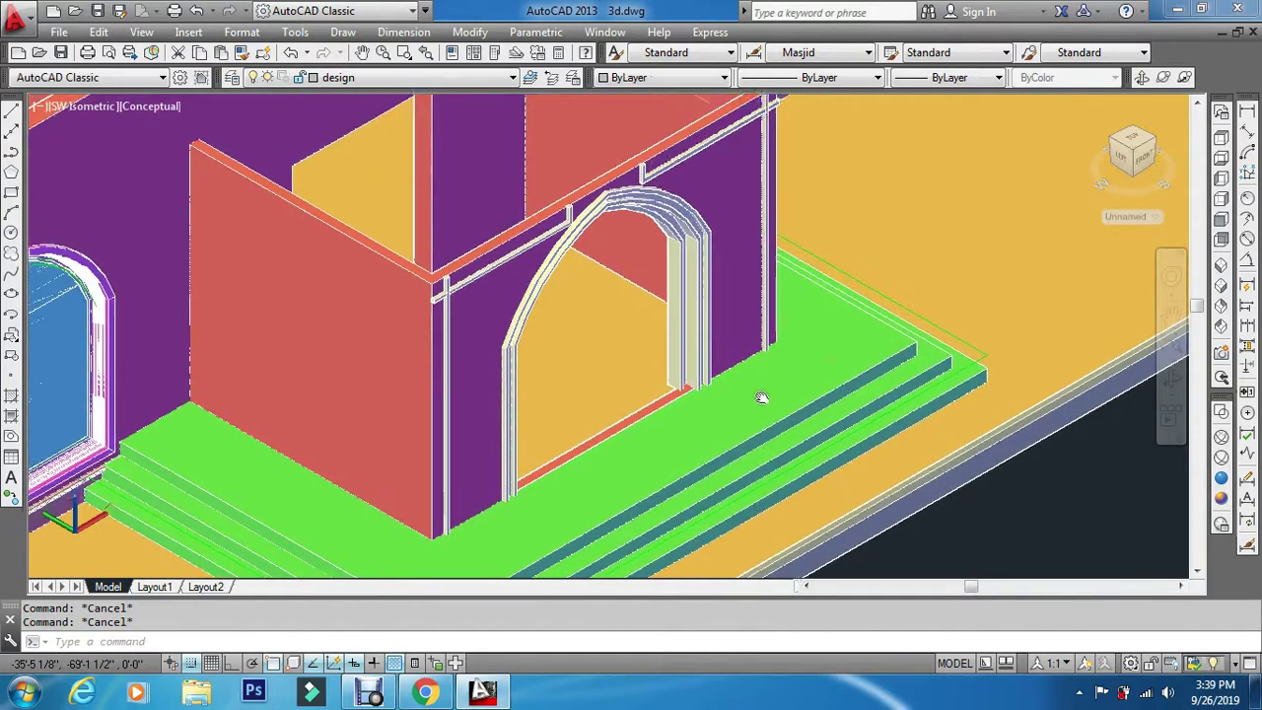